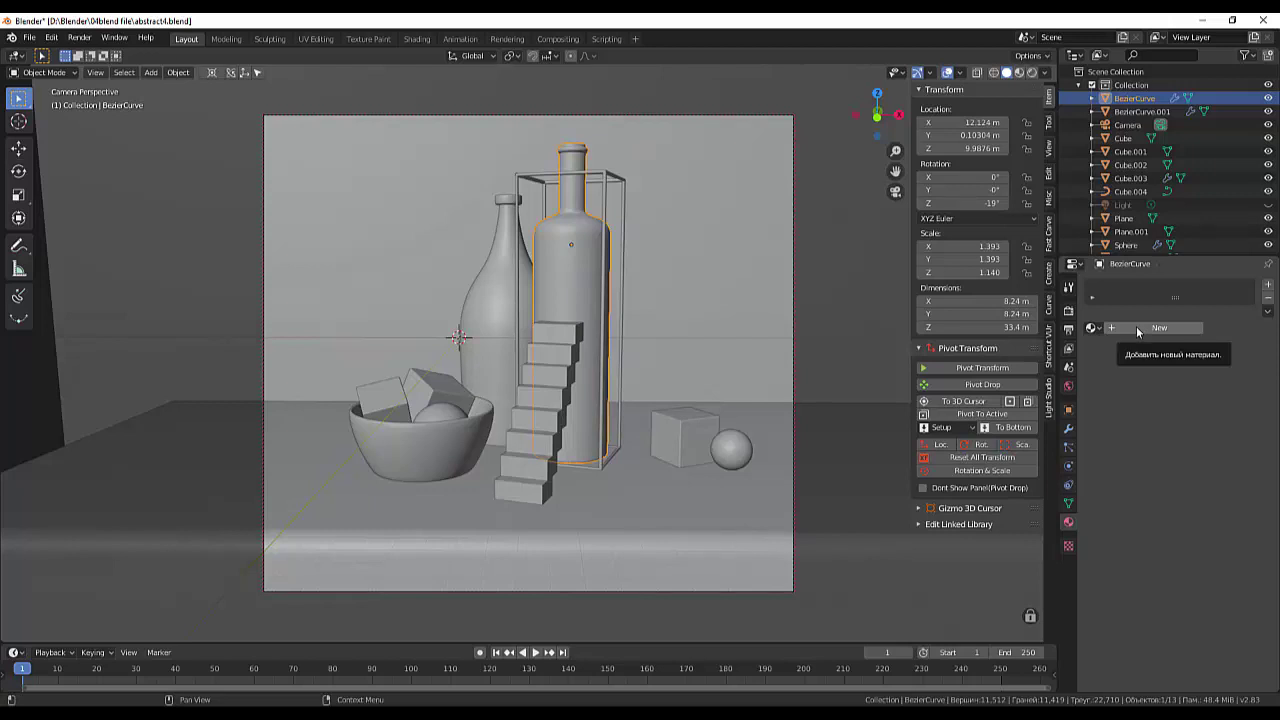
- Create a new material 'bootle' on the tall bottle with Specular 0 and Roughness 1
click(1136, 326)
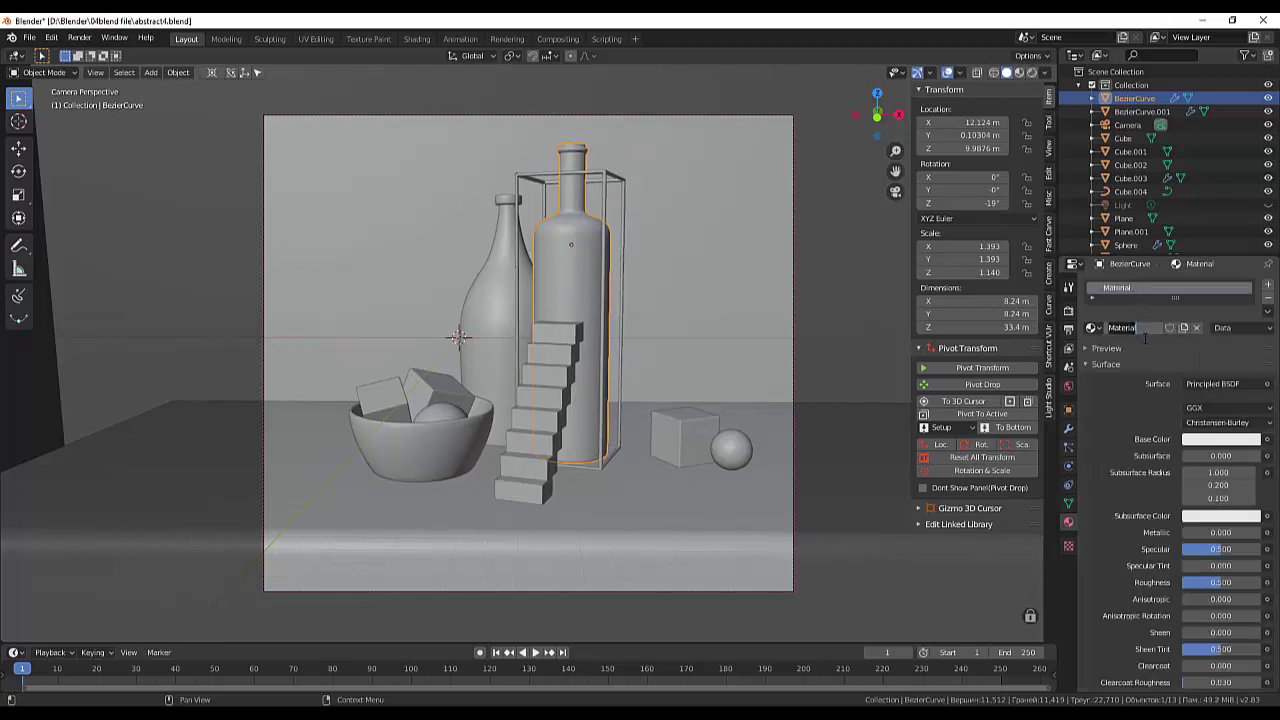
text(bootle)
drag(1218, 550, 1186, 550)
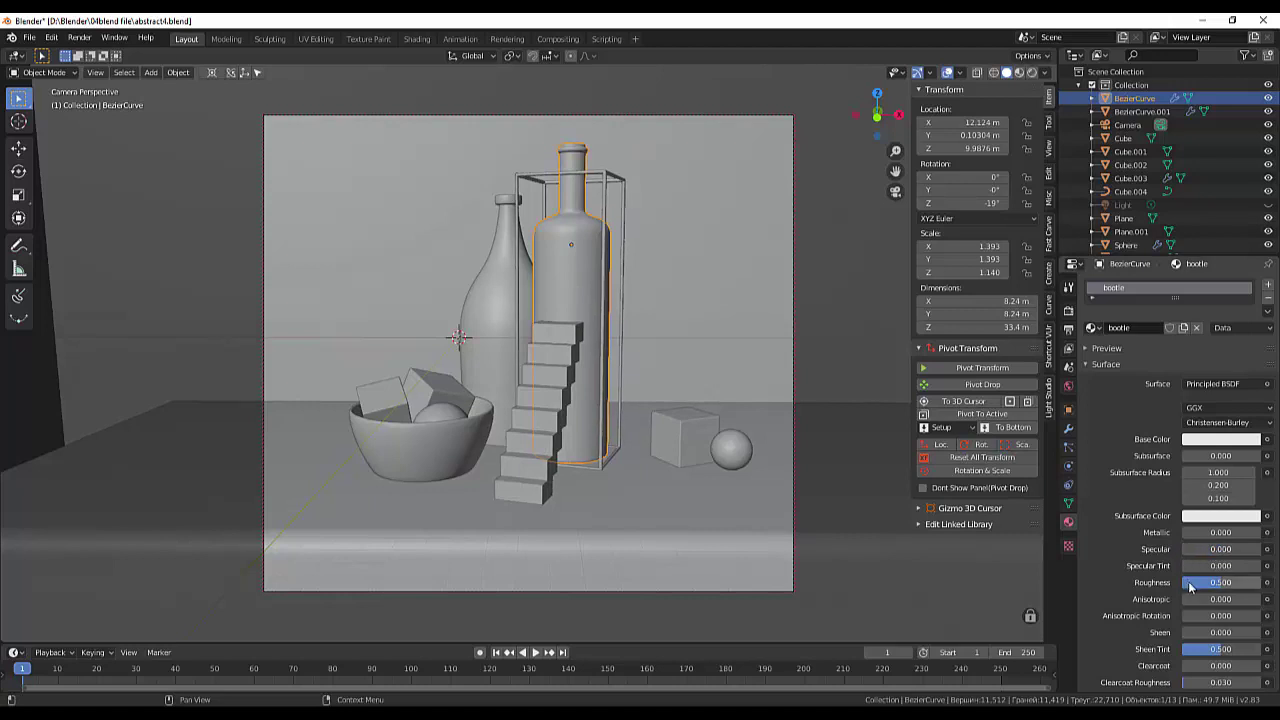
drag(1220, 582, 1258, 582)
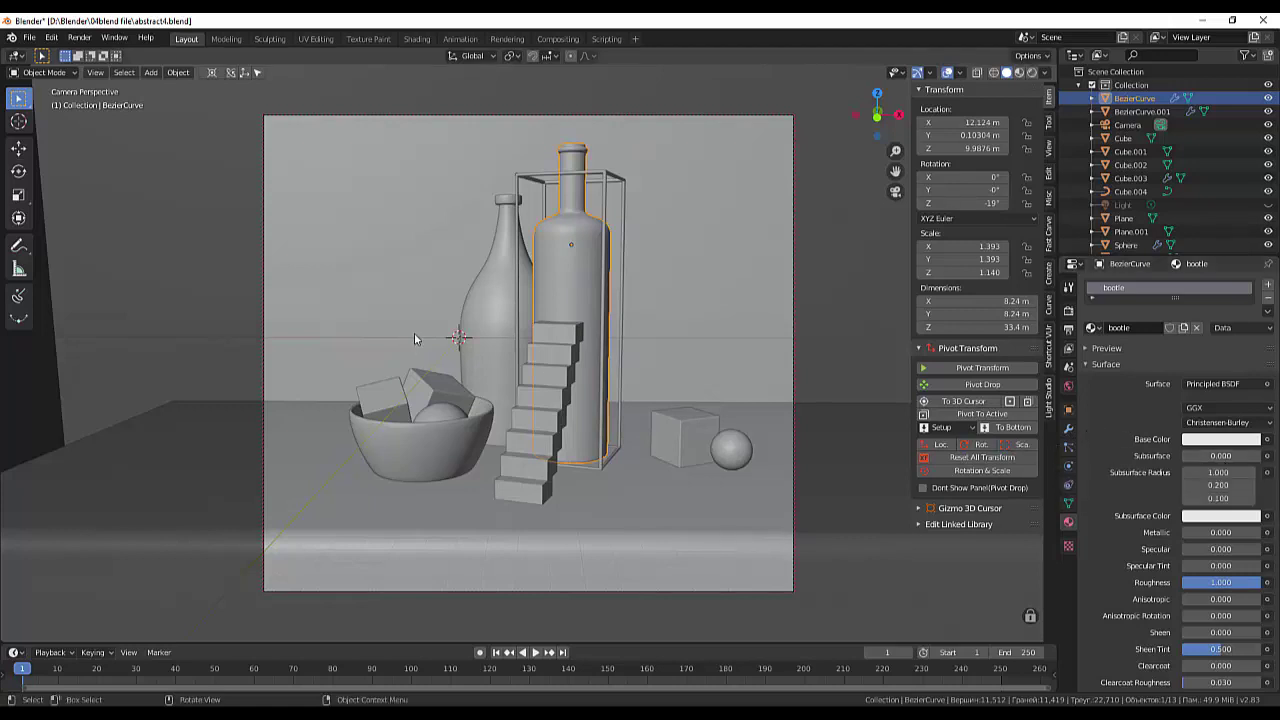
click(493, 317)
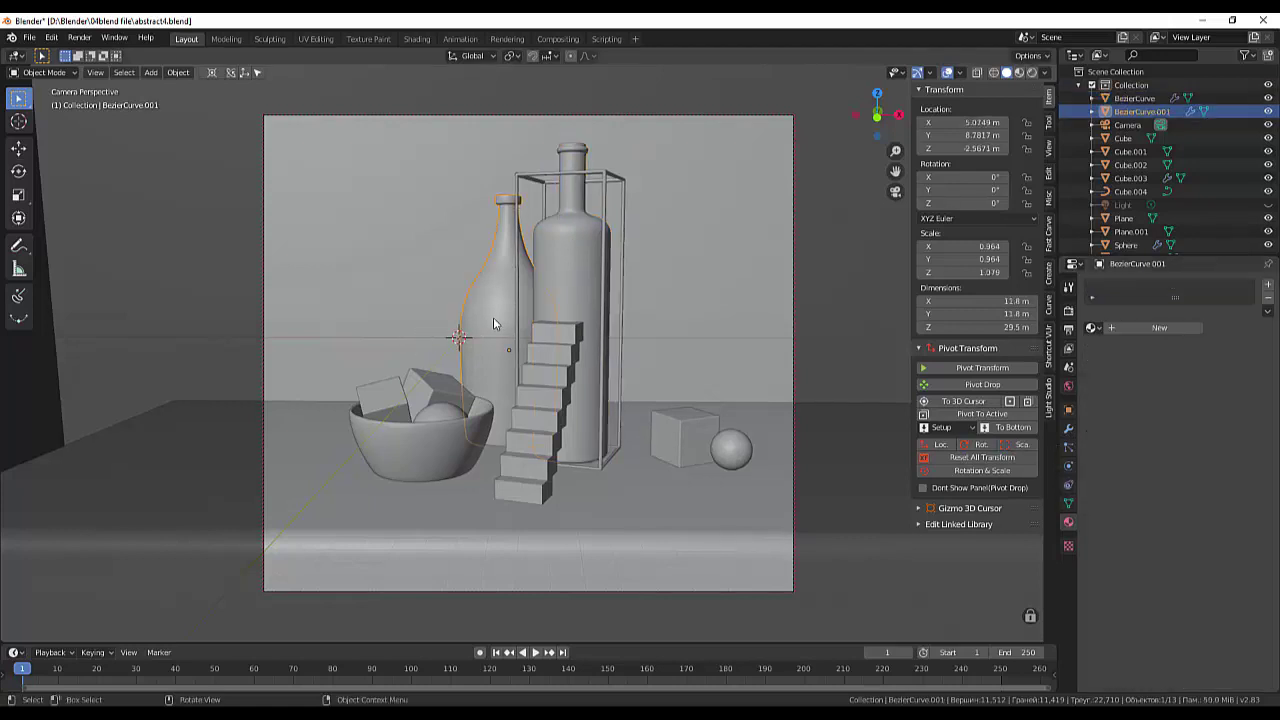
- Assign the existing 'bootle' material to the left bottle and the staircase
click(1097, 327)
click(1115, 347)
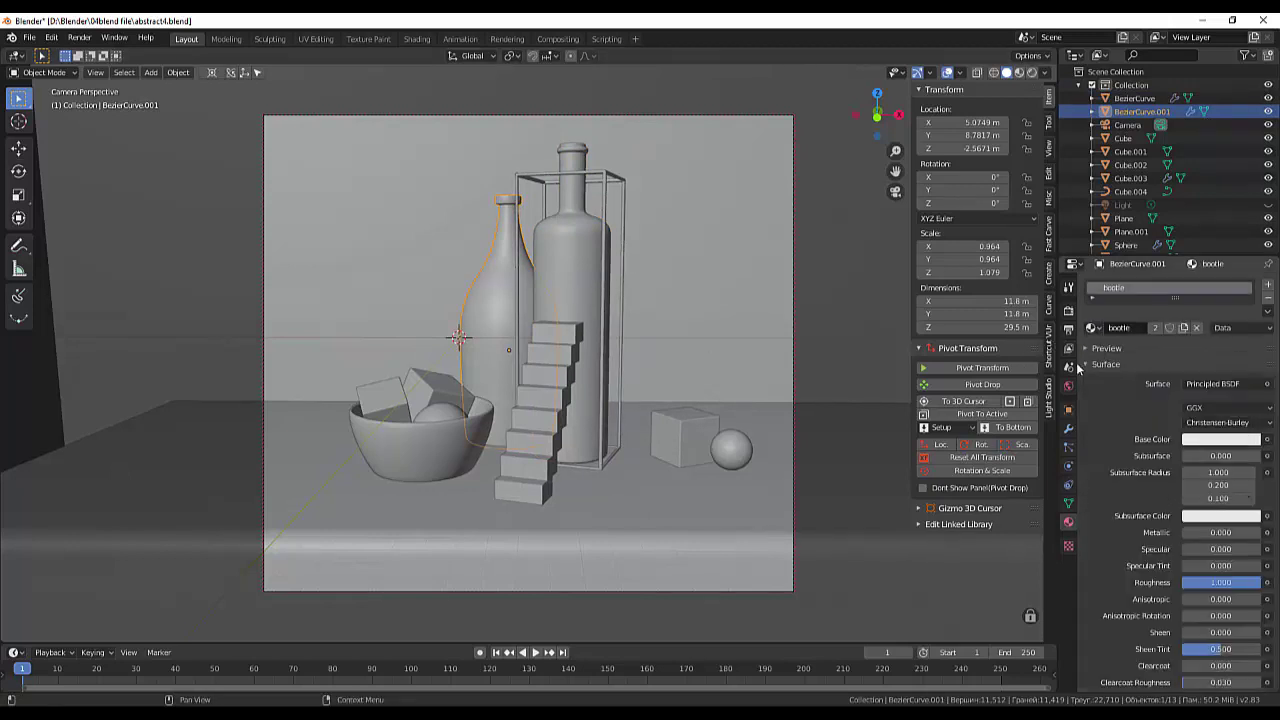
click(902, 577)
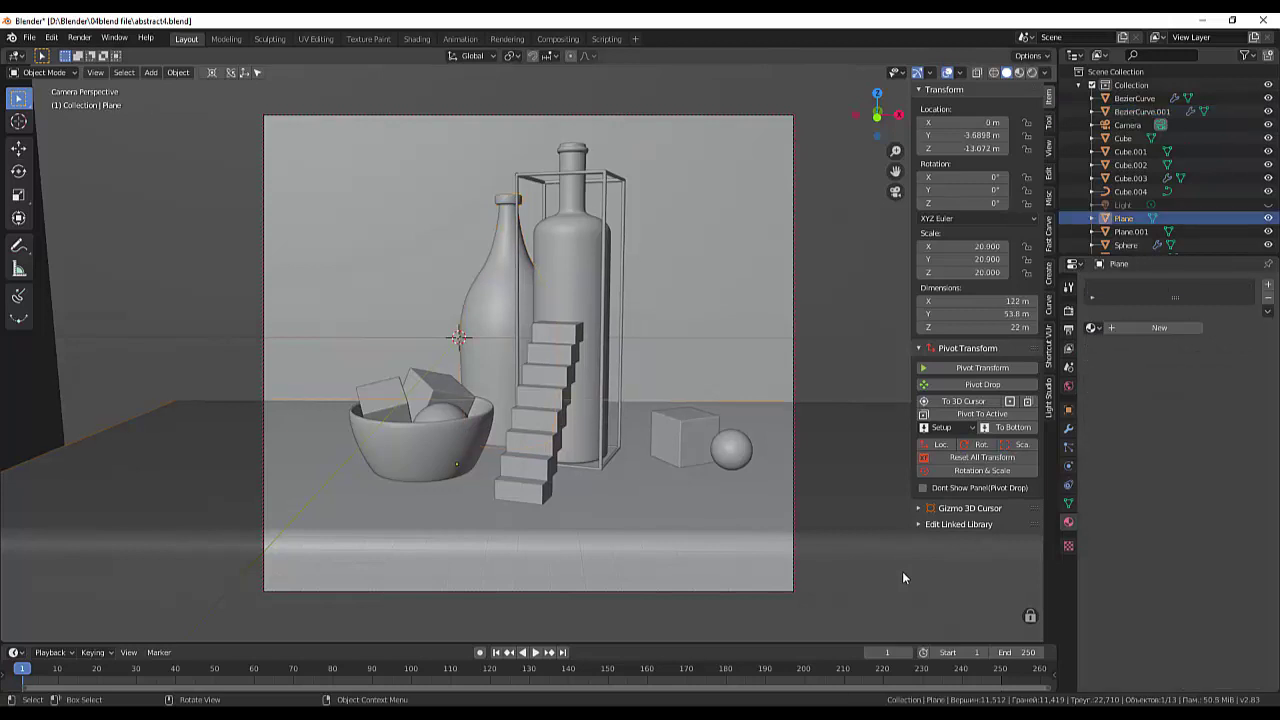
click(530, 471)
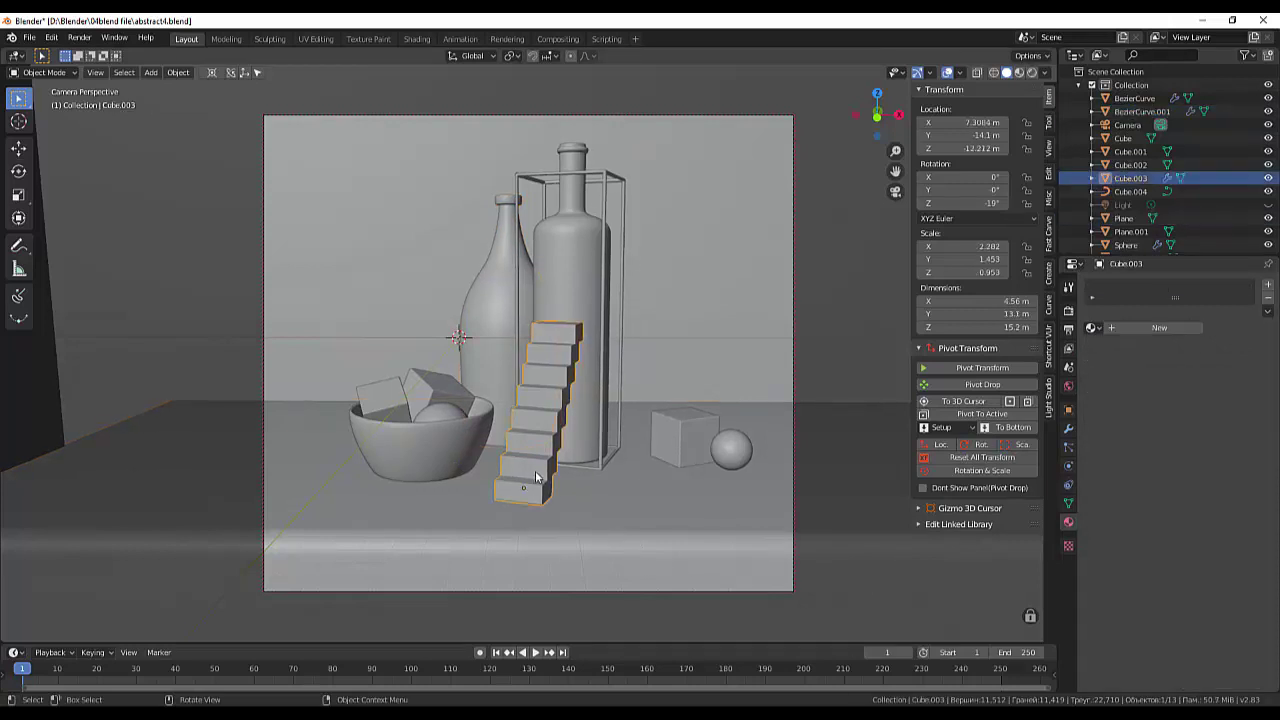
click(1101, 329)
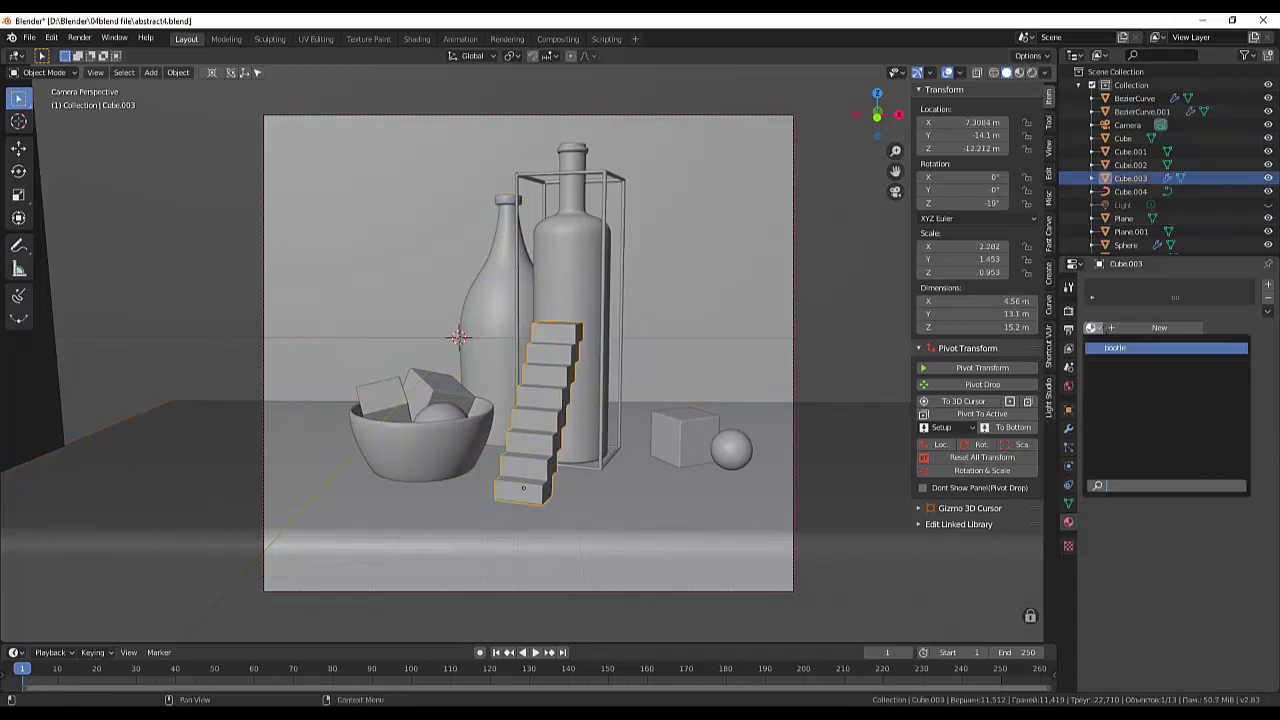
click(1112, 347)
- Give the right-hand cube Cube.001 a new red material and preview it in Rendered shading
click(884, 493)
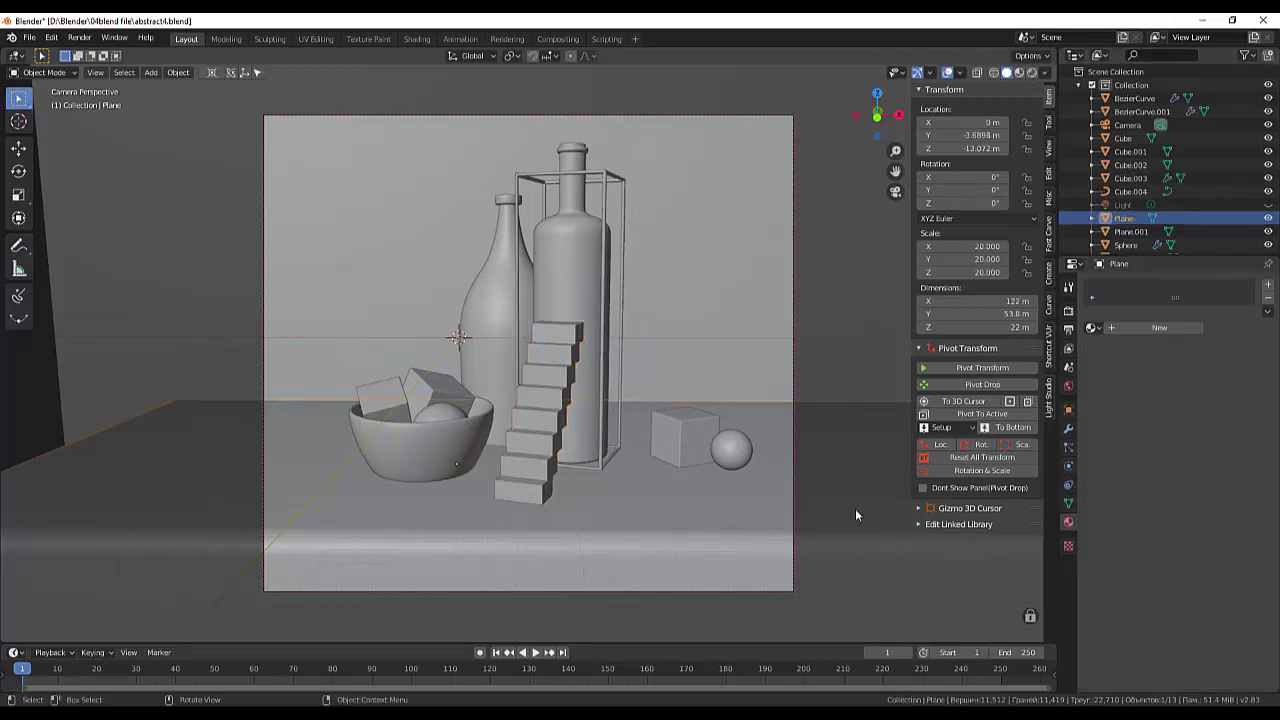
click(687, 436)
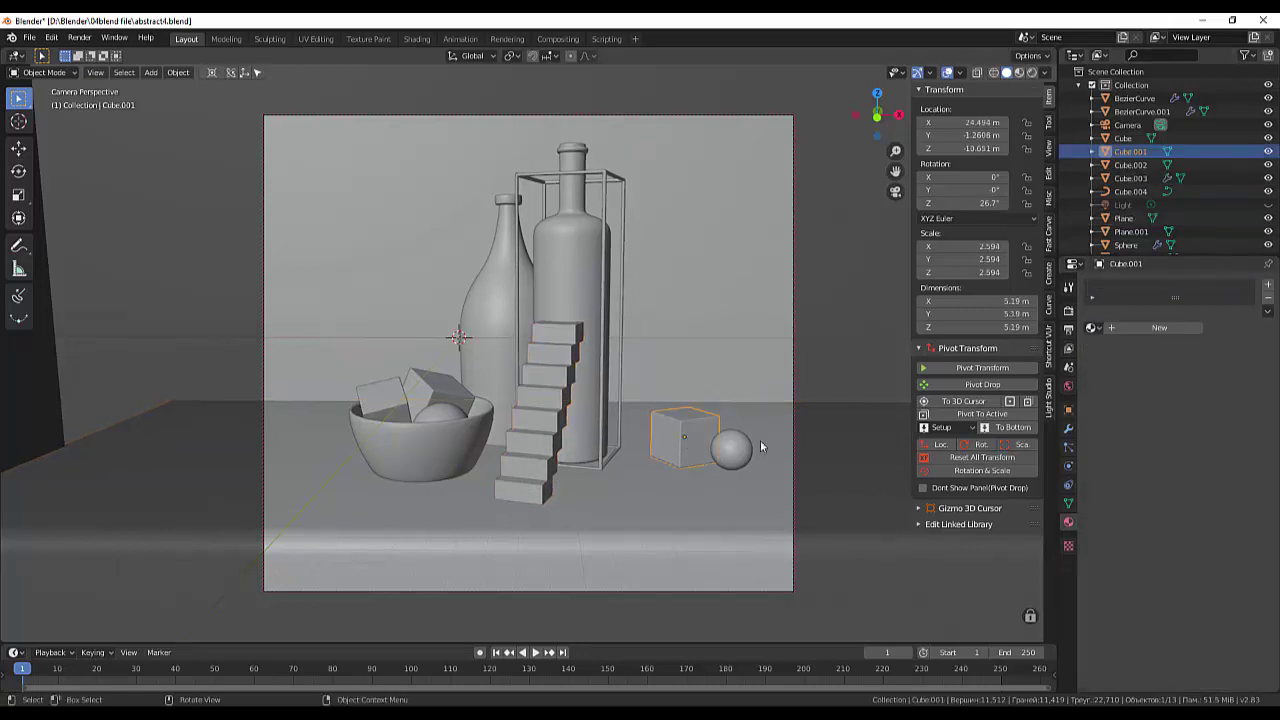
click(1156, 332)
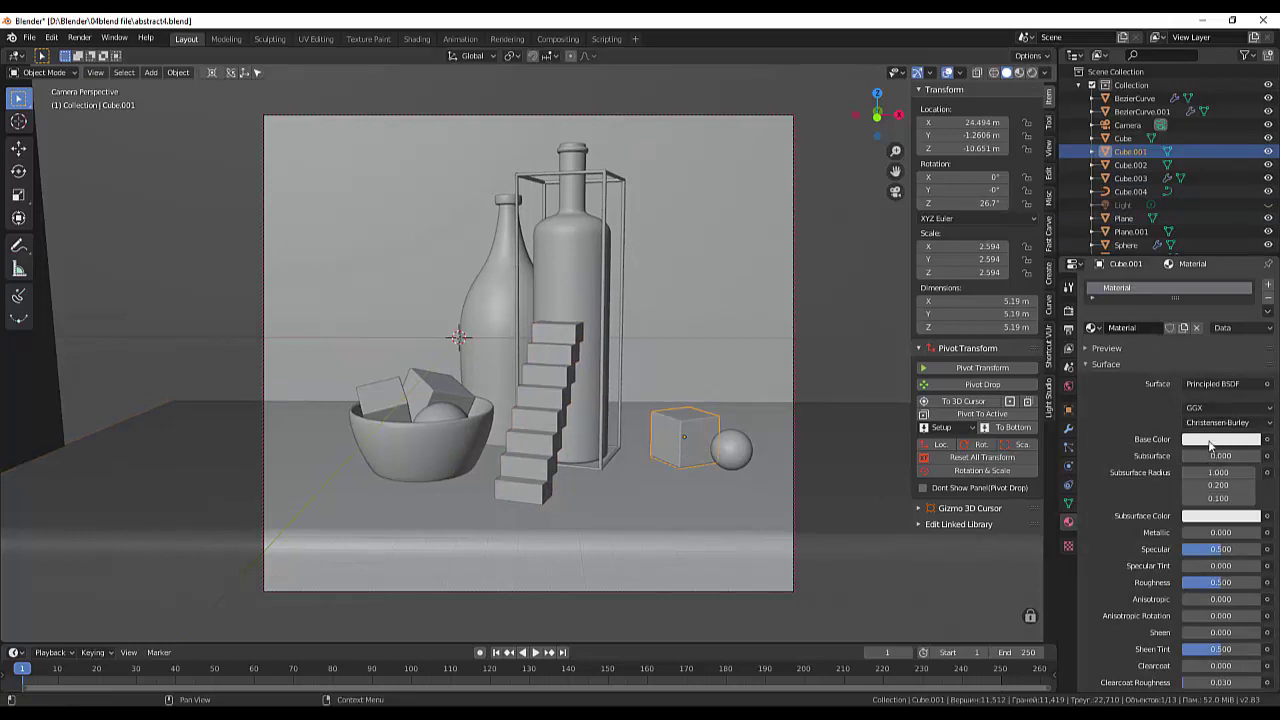
click(1208, 440)
click(1193, 346)
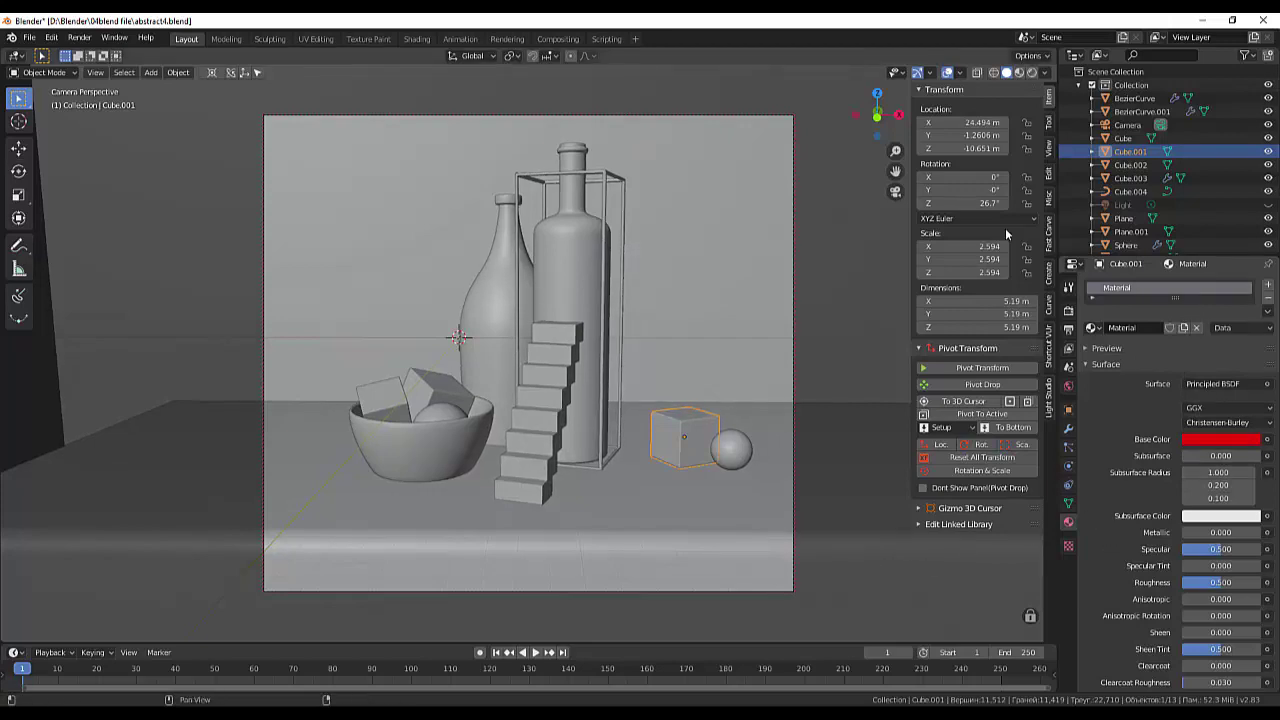
click(1034, 72)
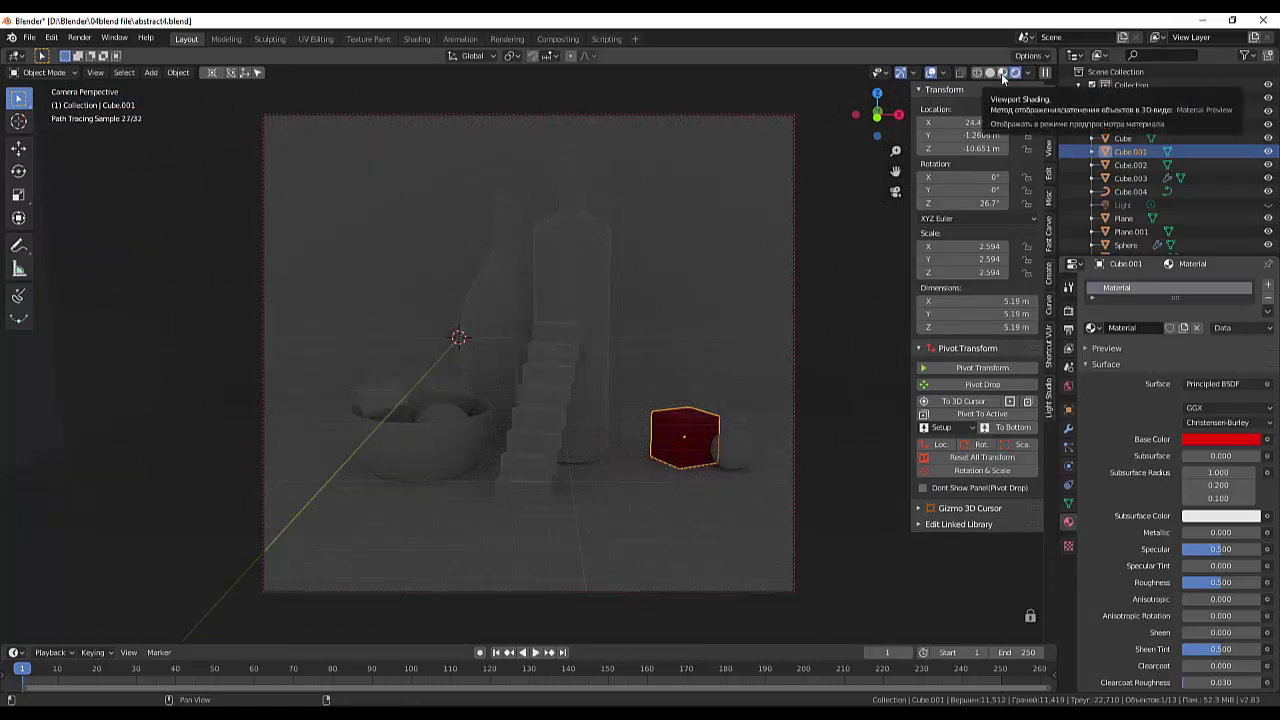
- Back in Material Preview, assign 'Material' to the tilted bowl cube and rename it 'red'
click(1003, 76)
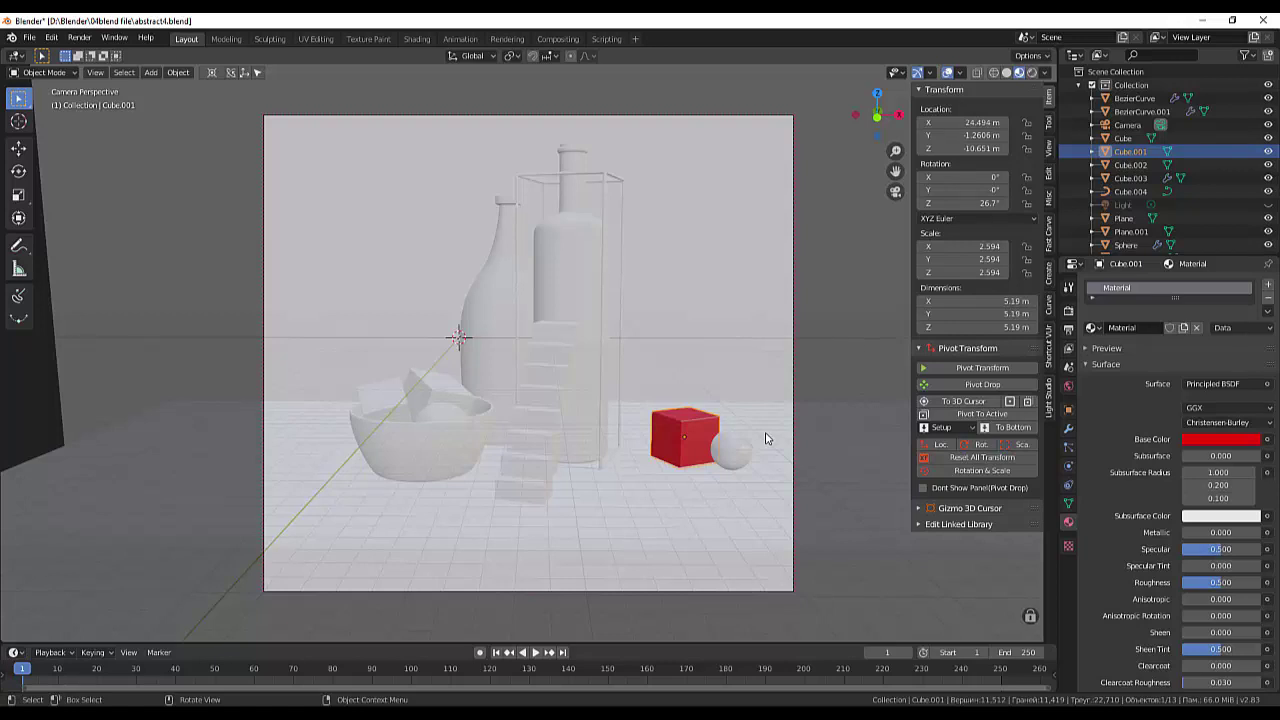
click(228, 262)
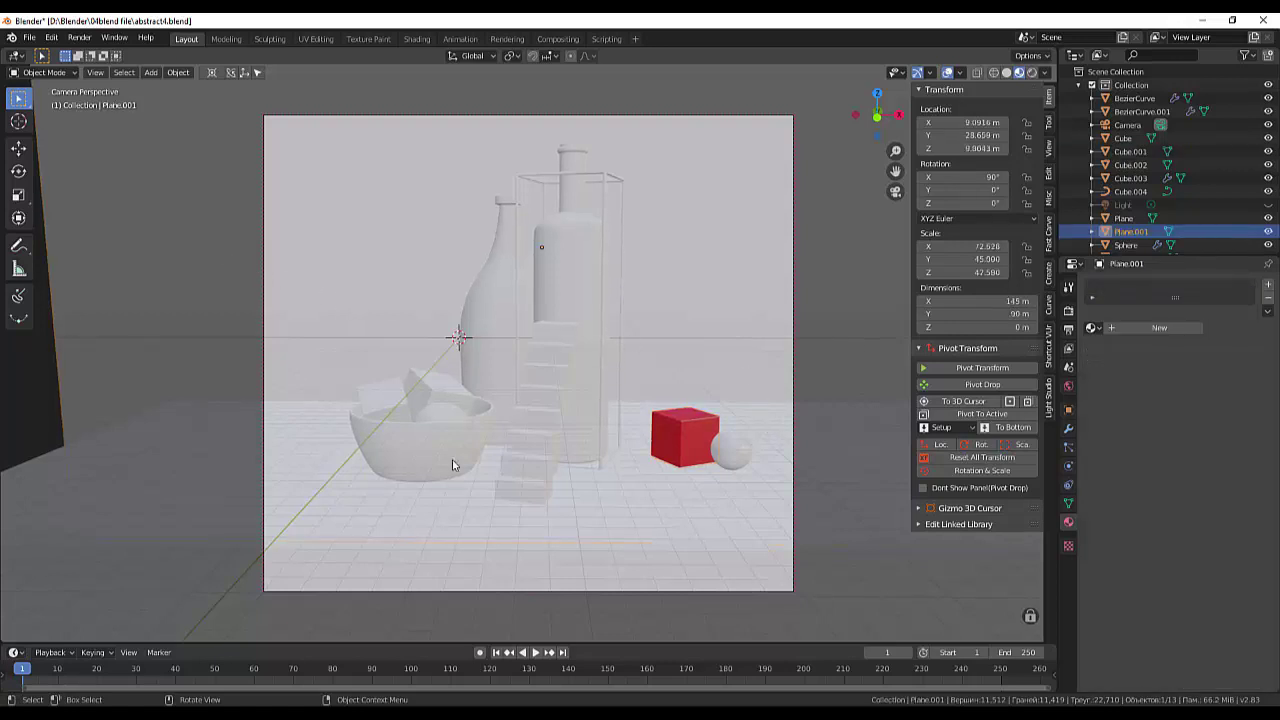
click(390, 411)
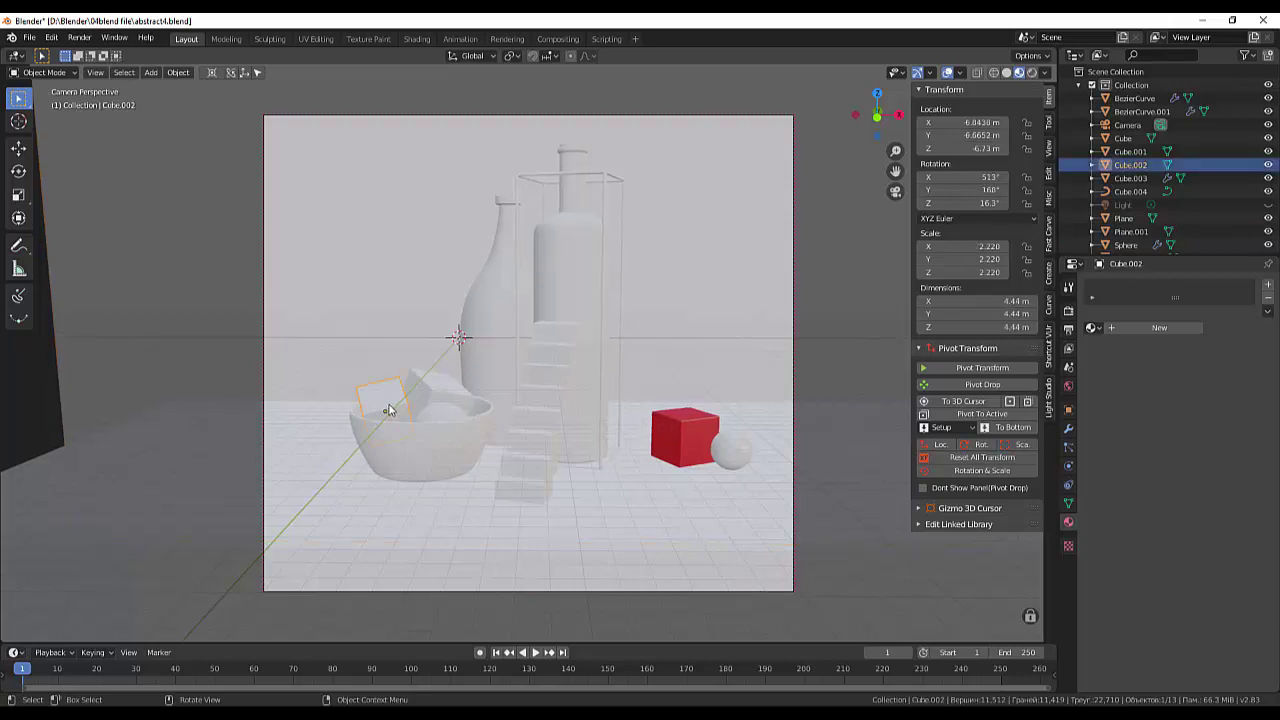
click(1092, 328)
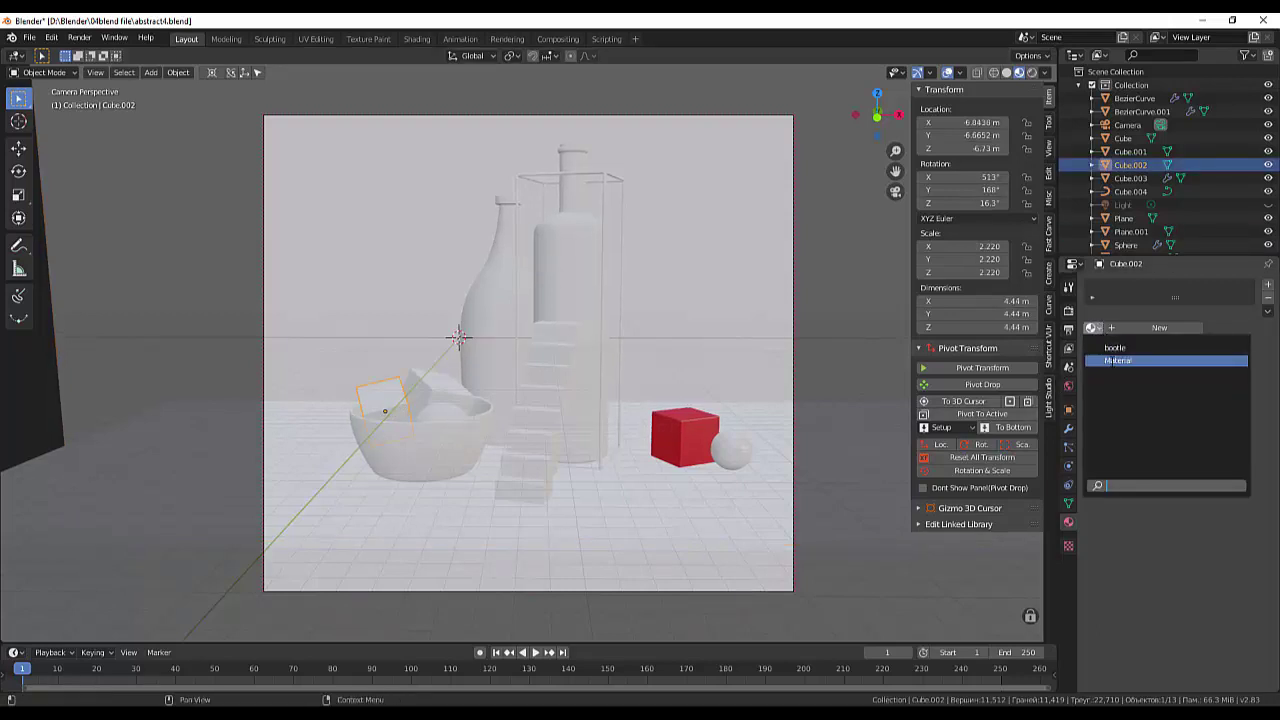
click(1106, 360)
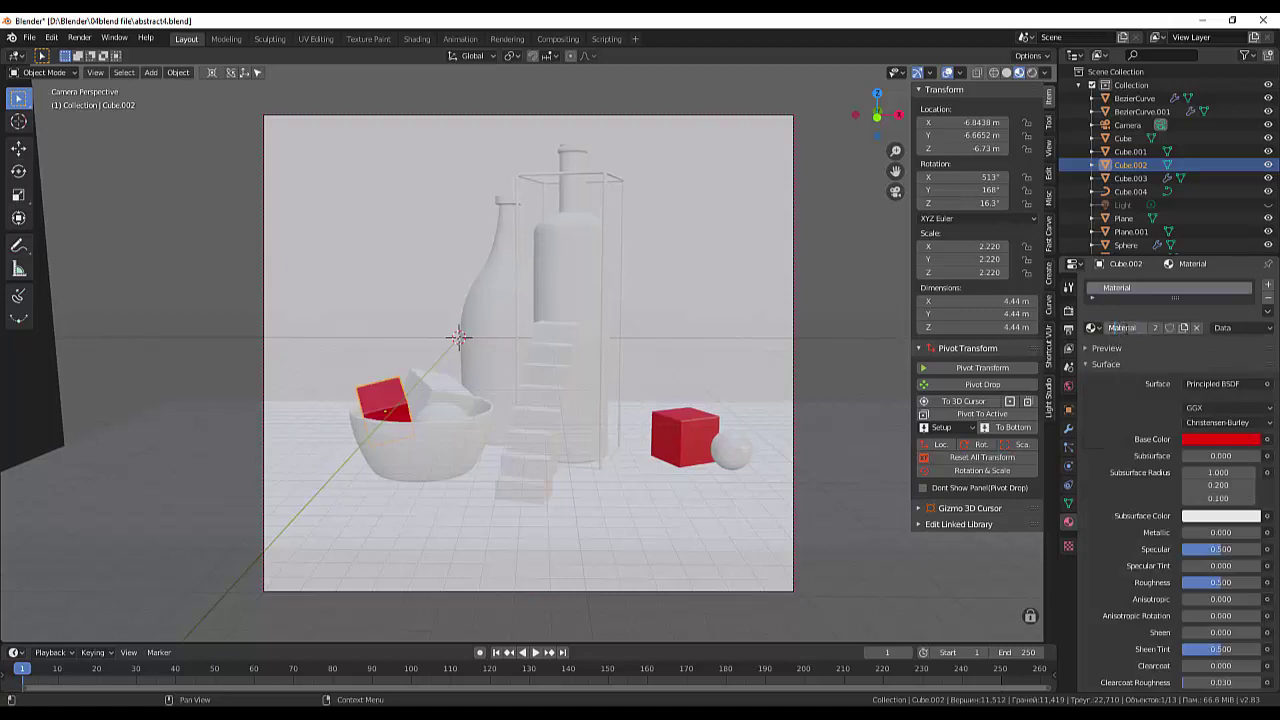
drag(1140, 328, 1108, 328)
text(m)
key(Return)
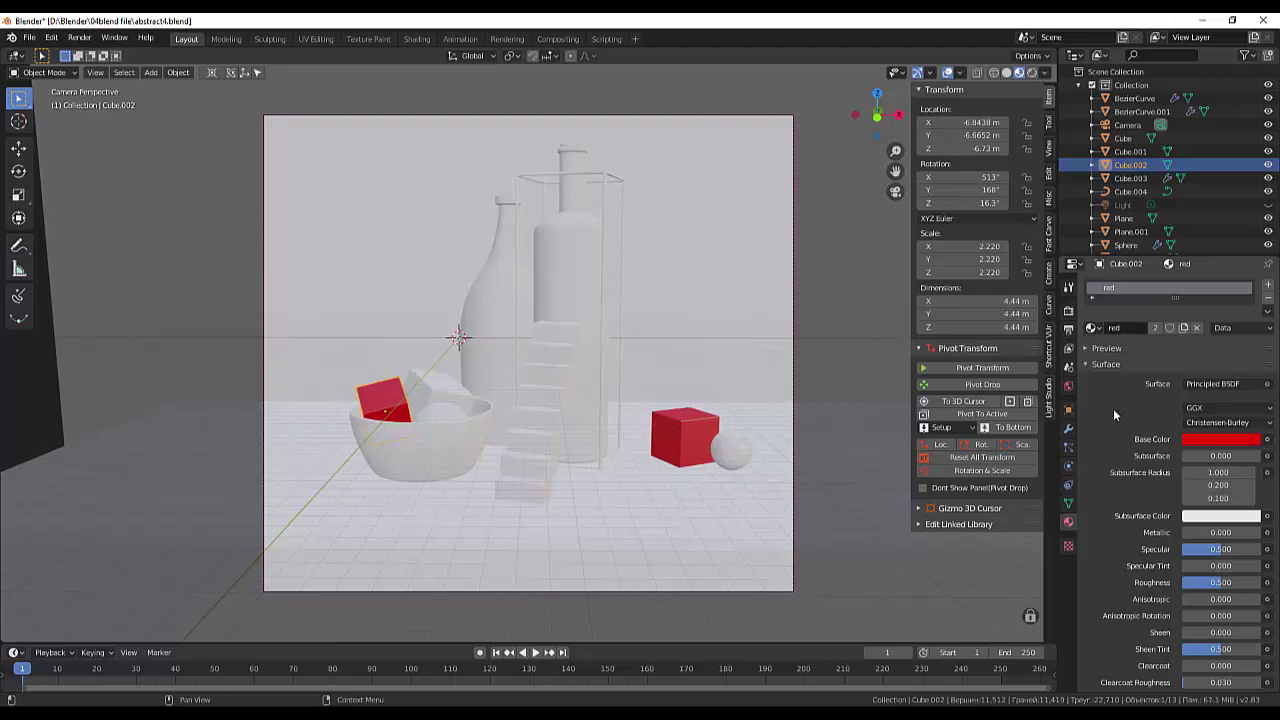
- Assign the 'bootle' material to the bowl sphere and the small ball beside the red cube
click(455, 398)
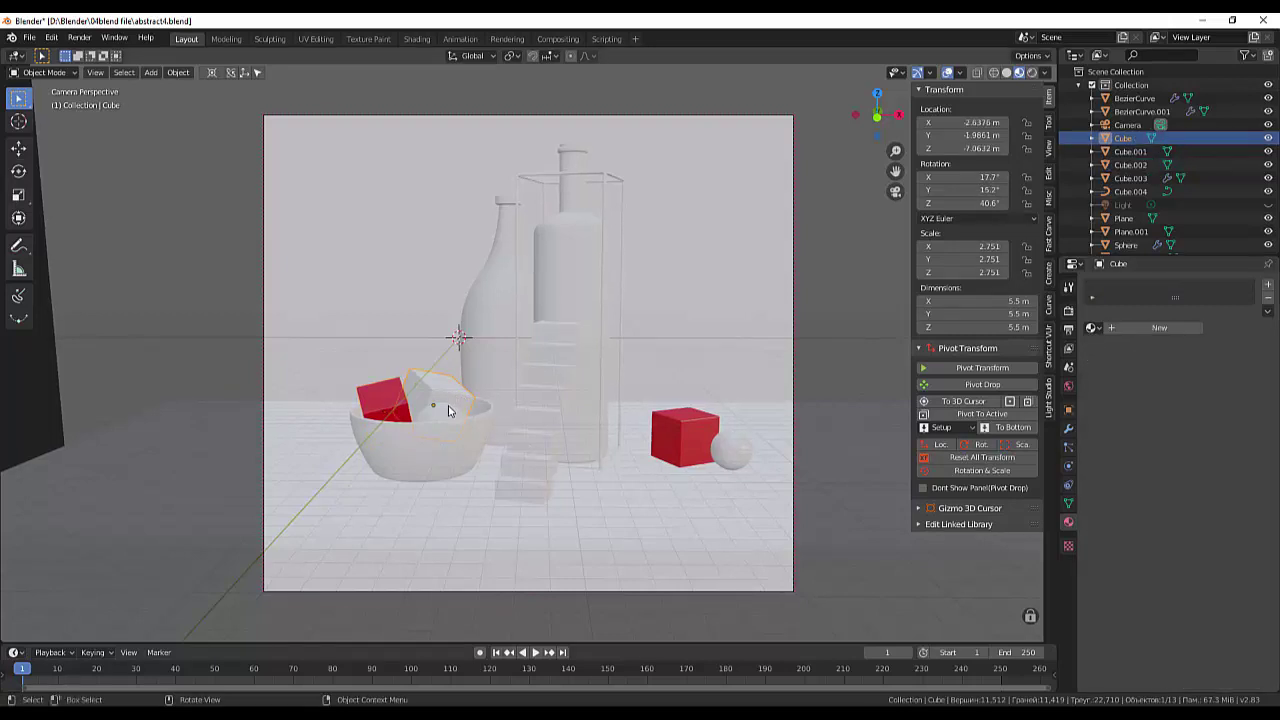
click(448, 415)
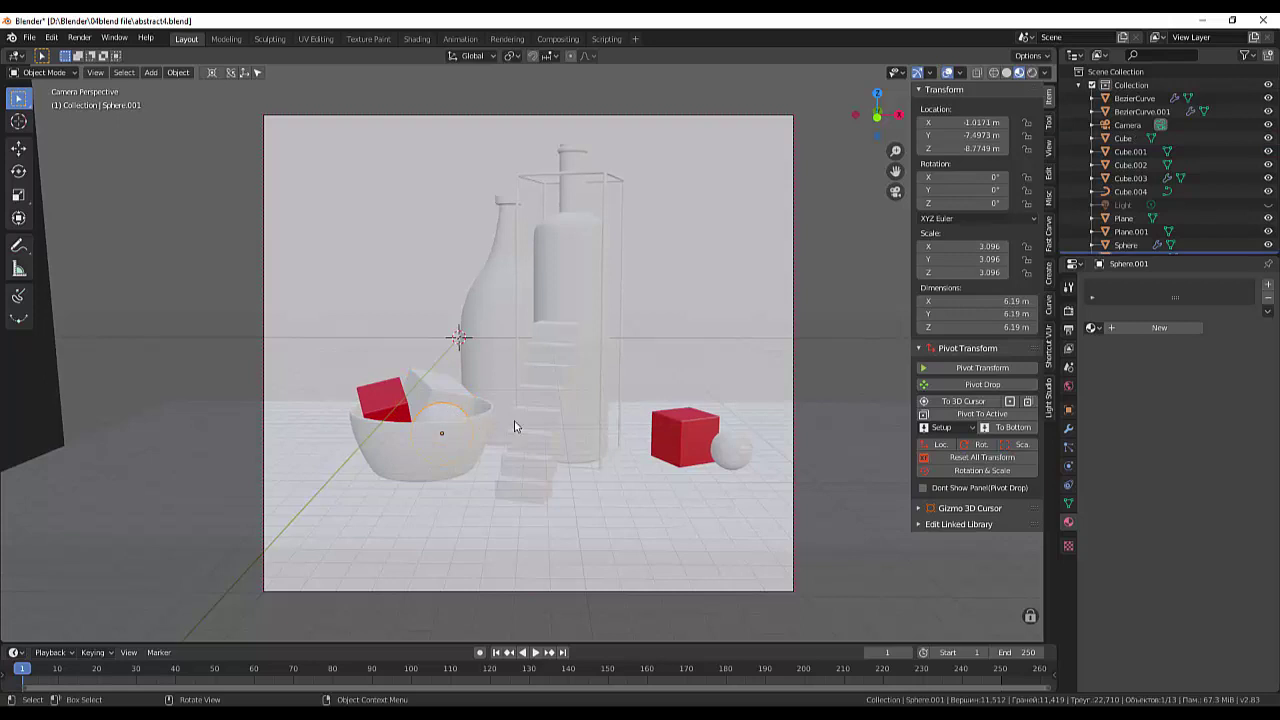
click(1100, 329)
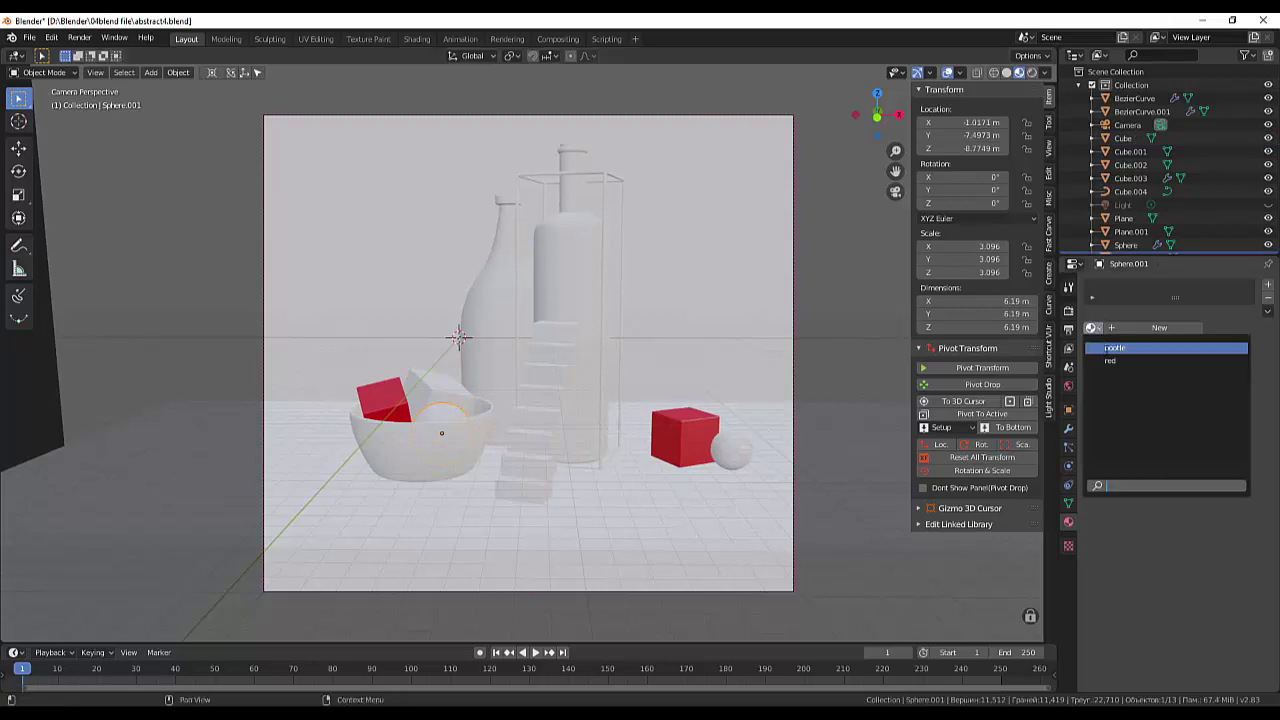
click(1113, 347)
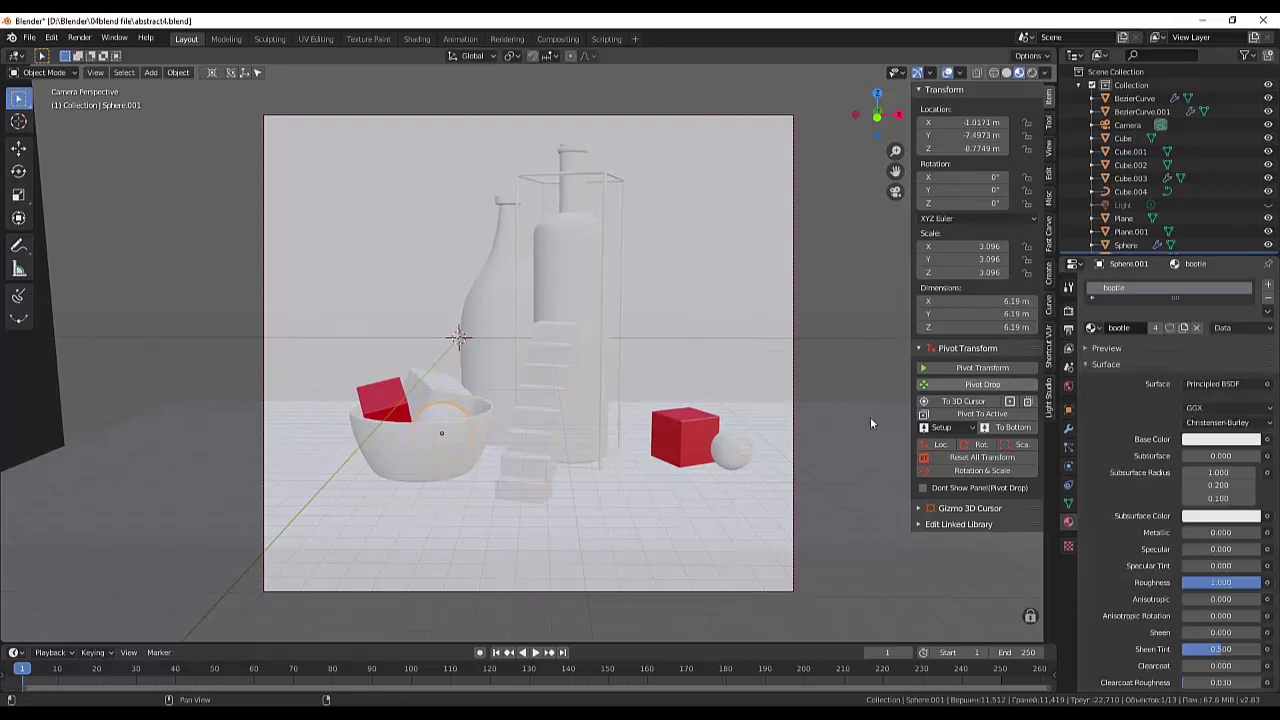
click(729, 451)
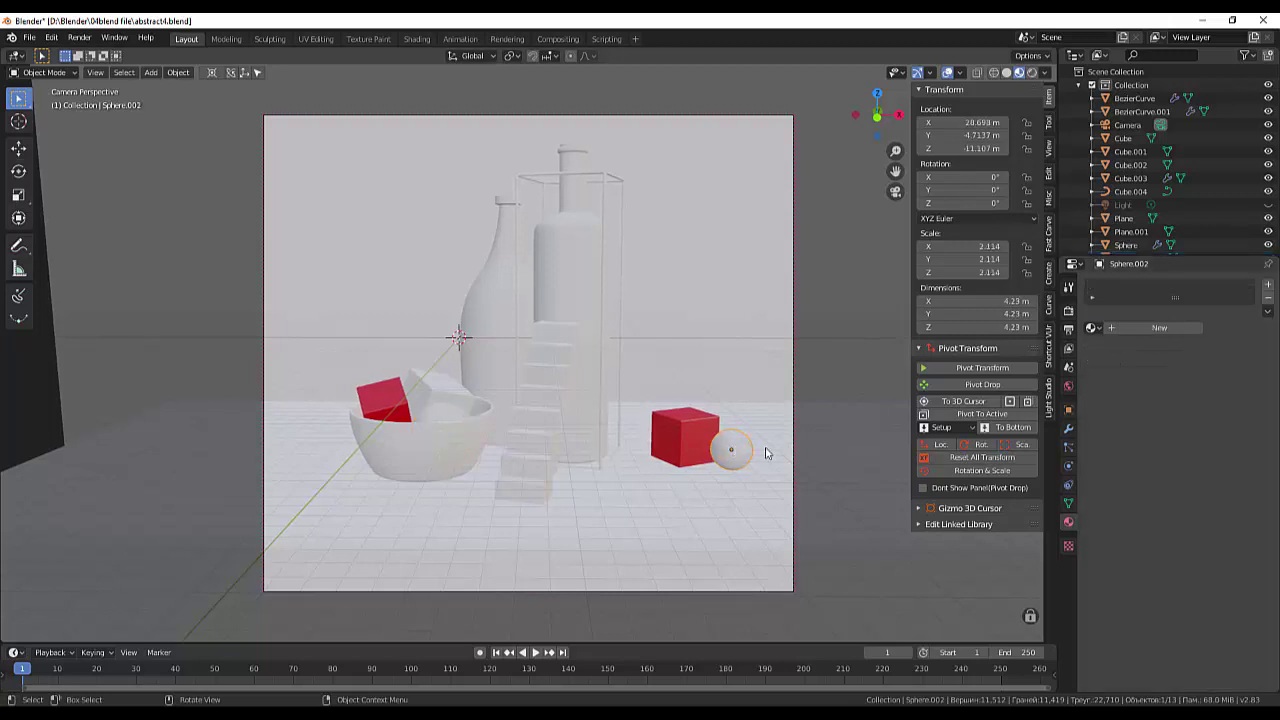
click(1100, 329)
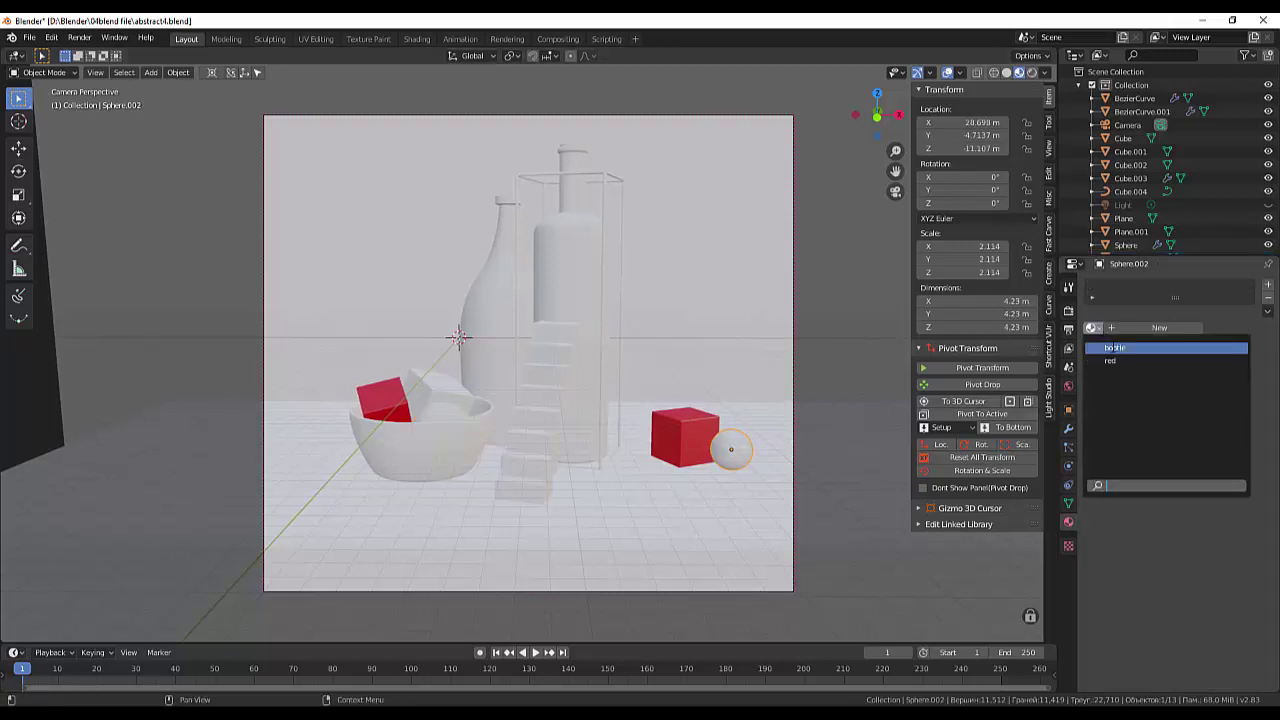
click(1113, 347)
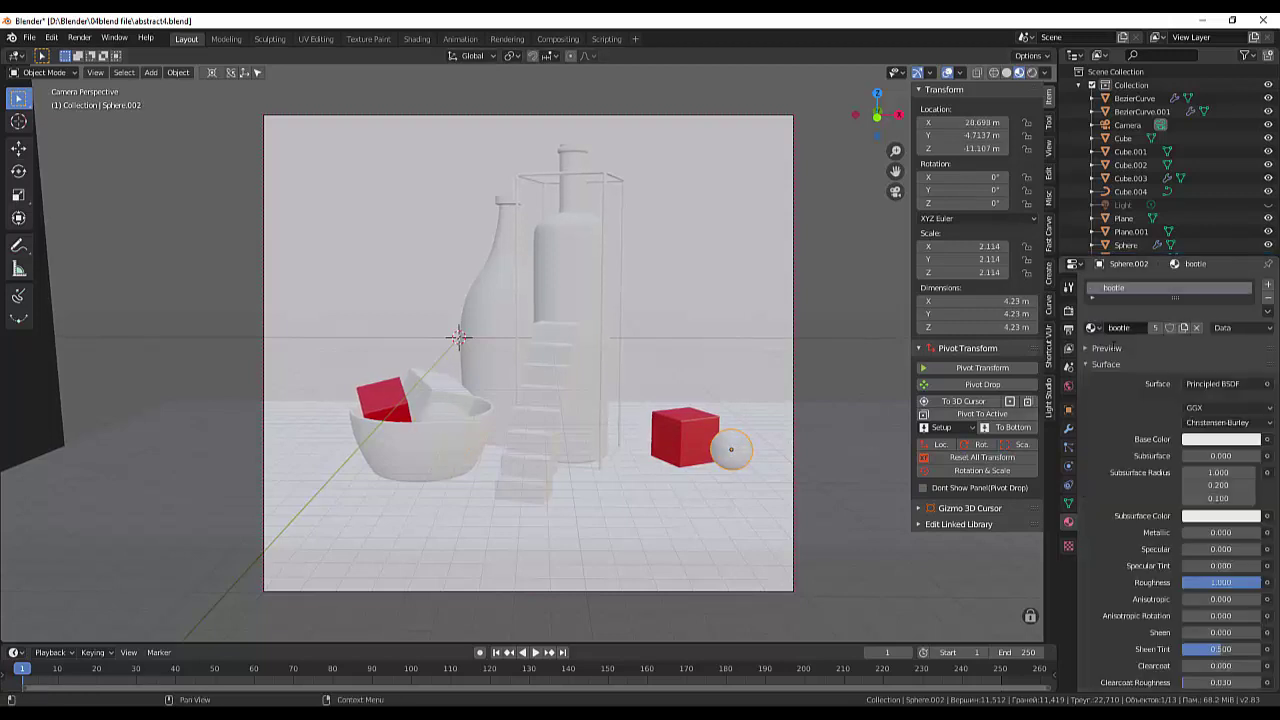
click(605, 195)
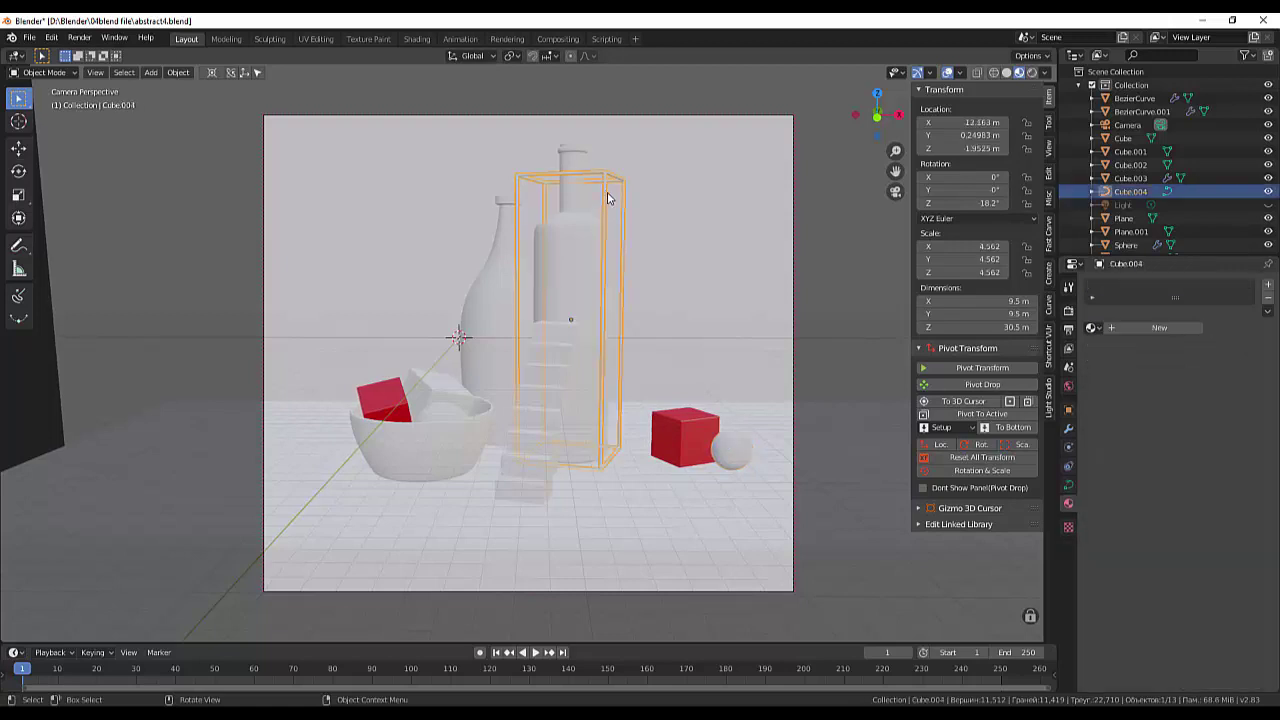
- Give the wireframe box Cube.004 a new material named 'metall' with Metallic raised to 1
click(1132, 329)
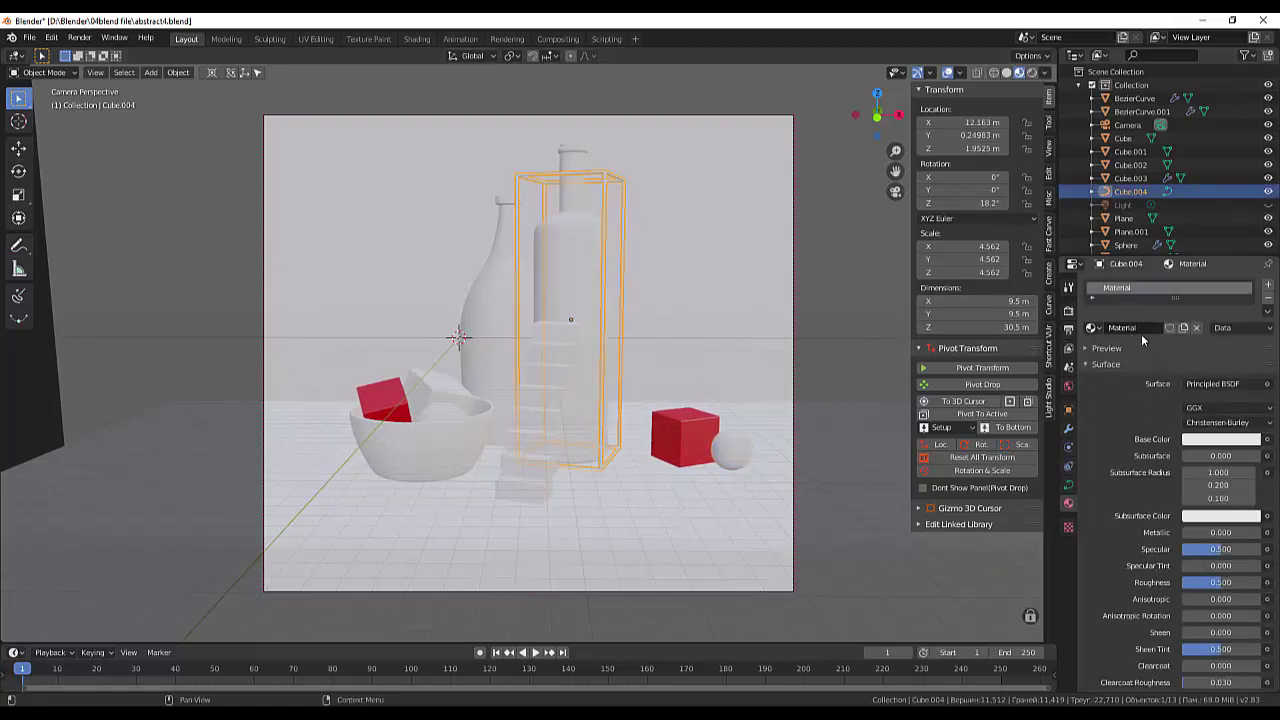
double_click(1144, 326)
text(metall)
key(Return)
mouse_move(1202, 533)
mouse_down()
mouse_move(1262, 533)
mouse_move(1203, 549)
mouse_move(1202, 582)
mouse_move(1236, 582)
mouse_move(1209, 582)
mouse_up()
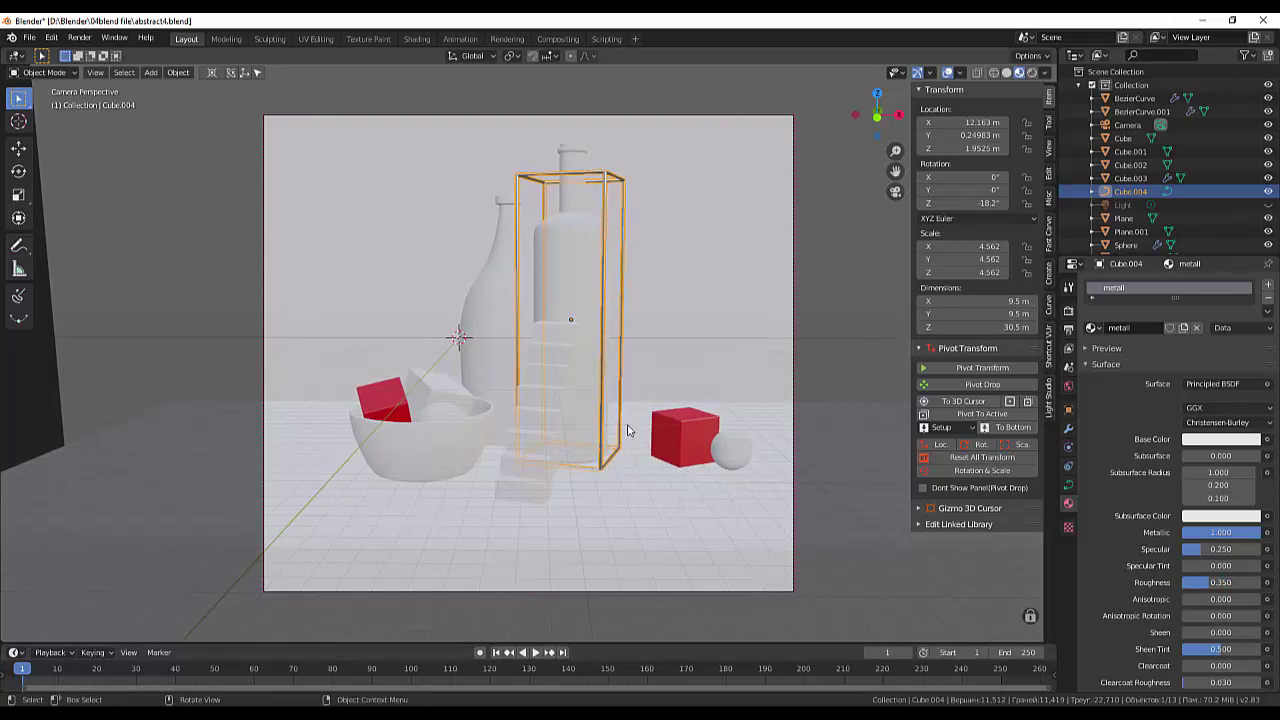
click(565, 282)
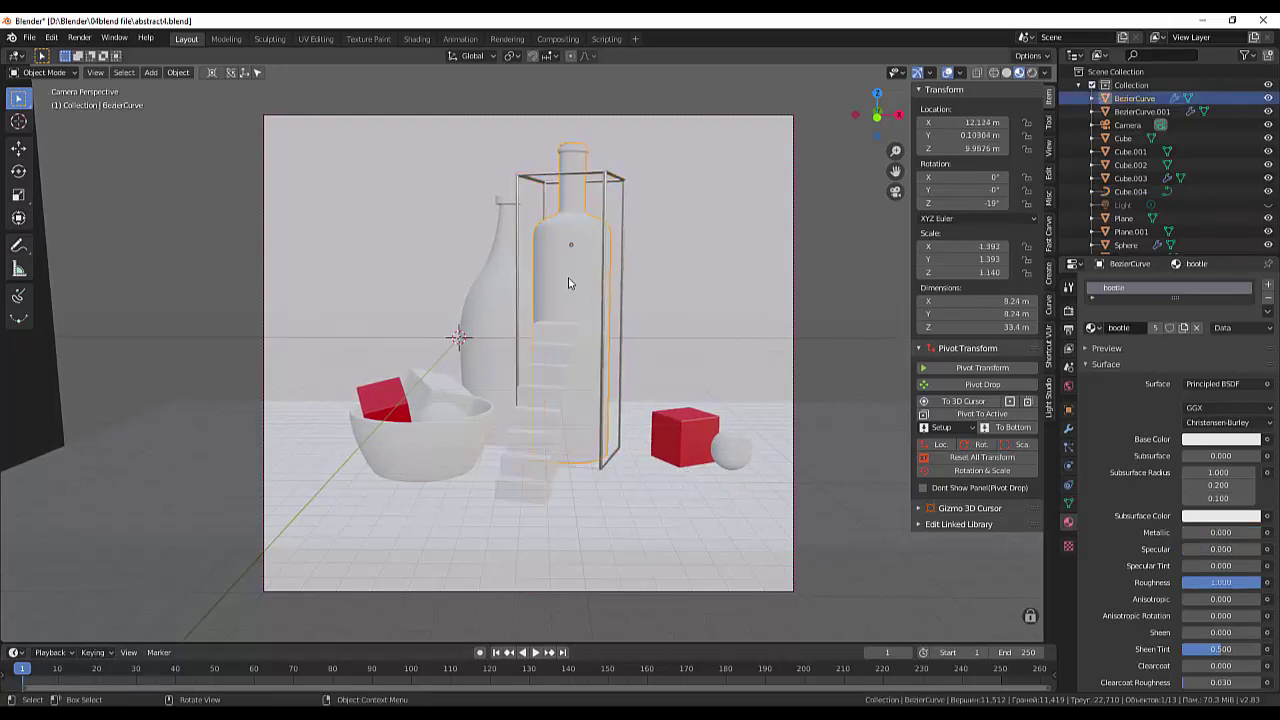
- Add a second material slot to the bottle with a new red material
click(1268, 290)
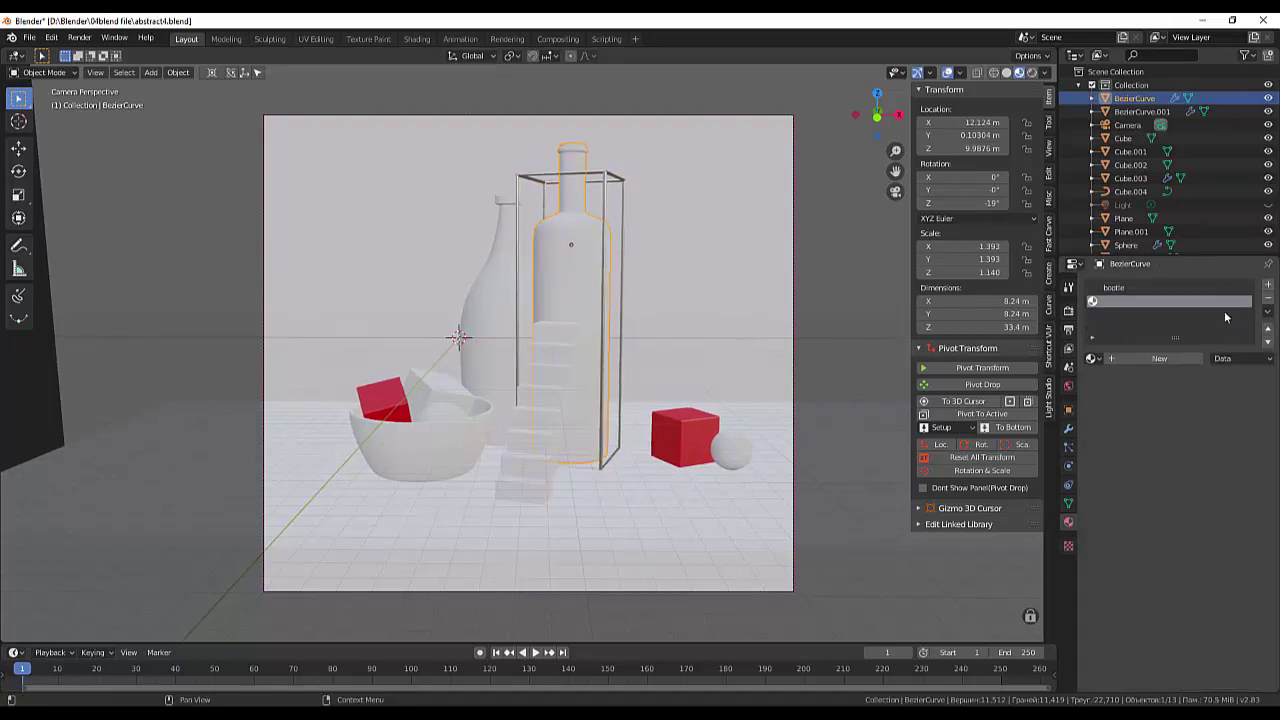
click(1160, 360)
click(1202, 470)
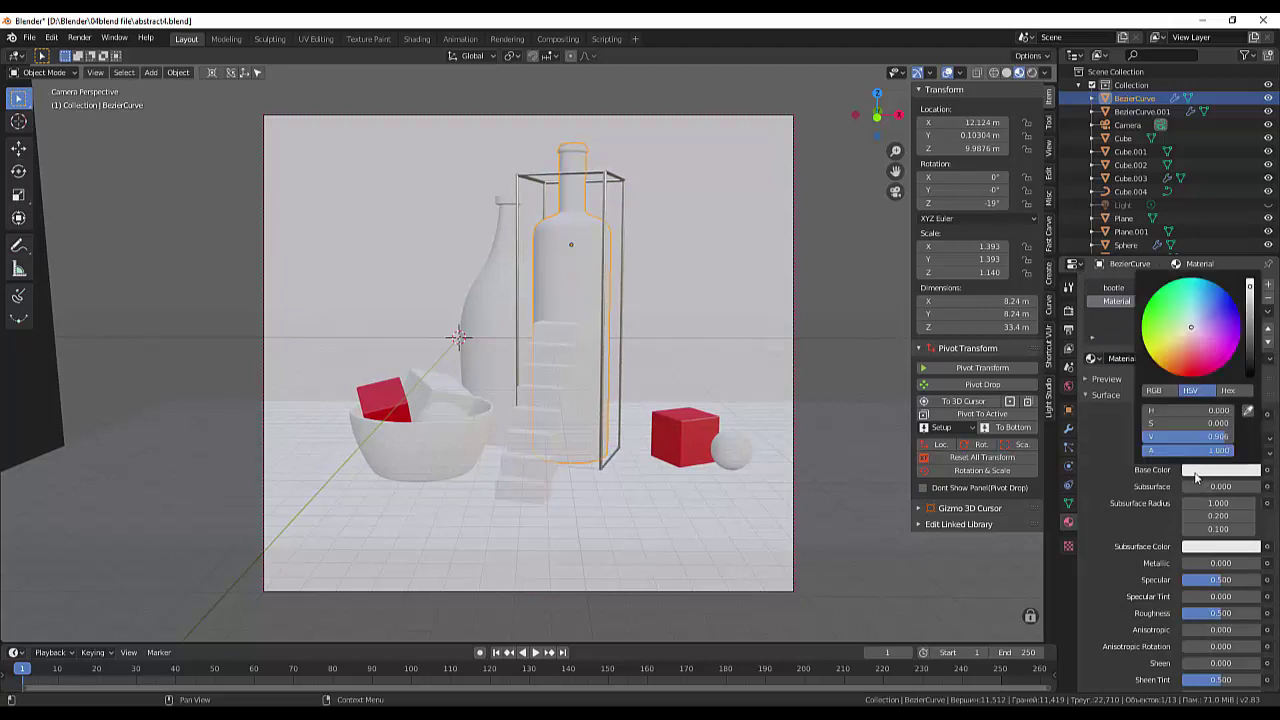
click(1190, 374)
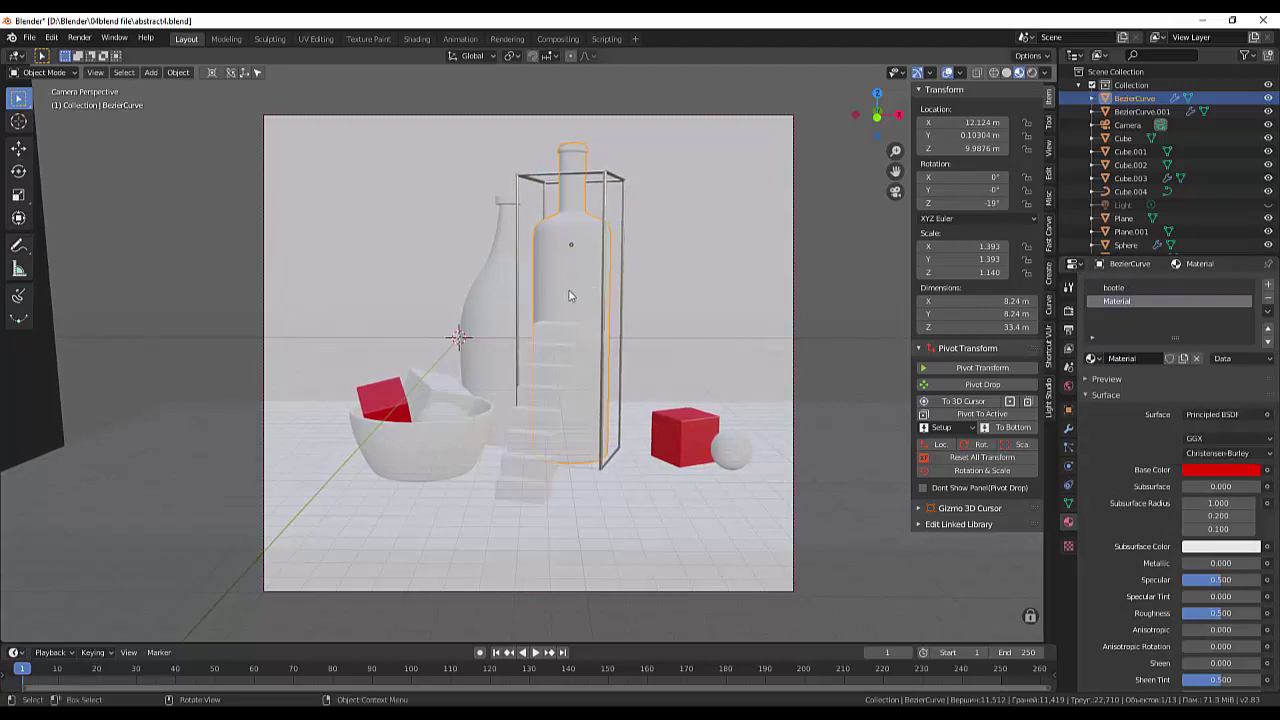
- Enter Edit Mode on the bottle, undo an accidental move, and try circle-selecting mid-body vertices
click(42, 72)
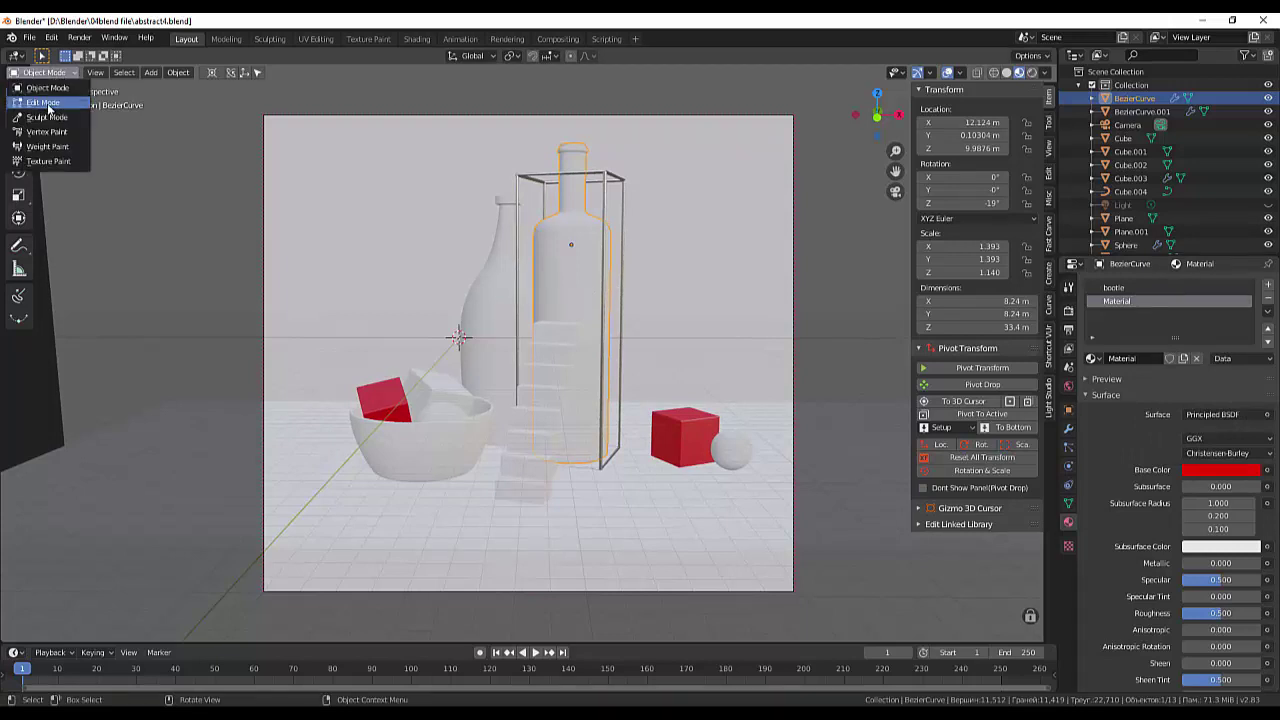
click(44, 103)
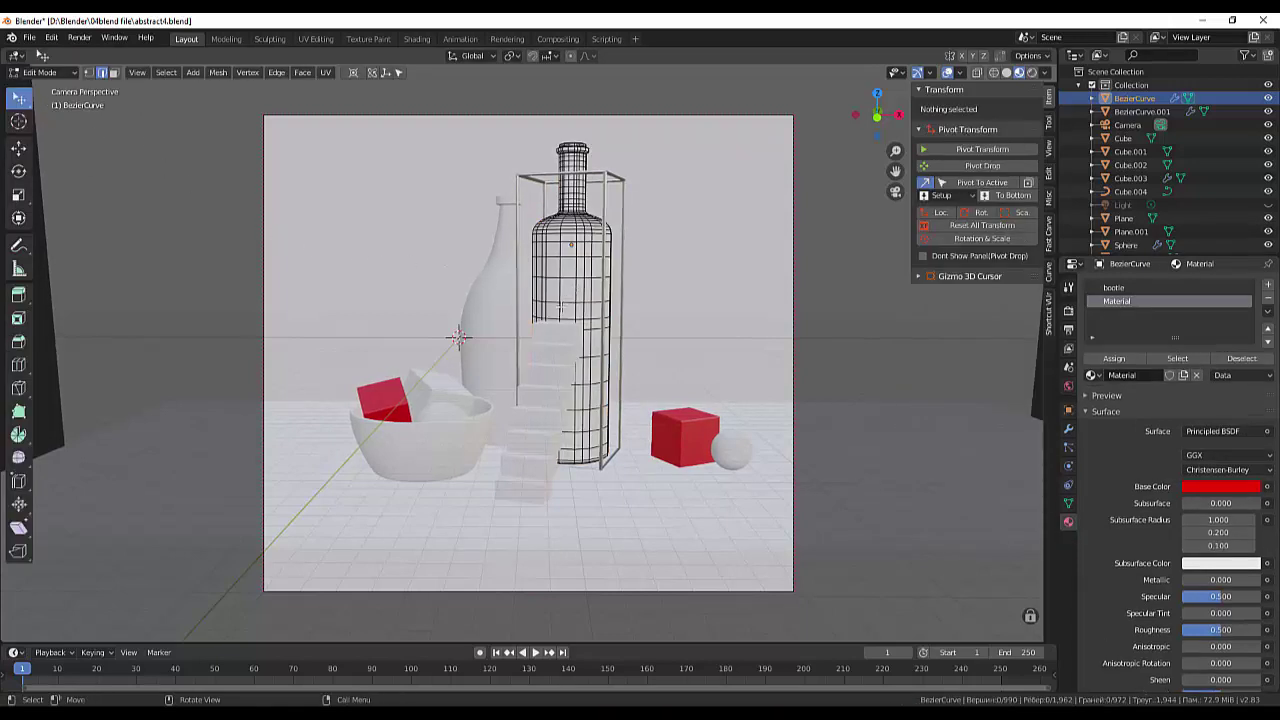
key(a)
key(g)
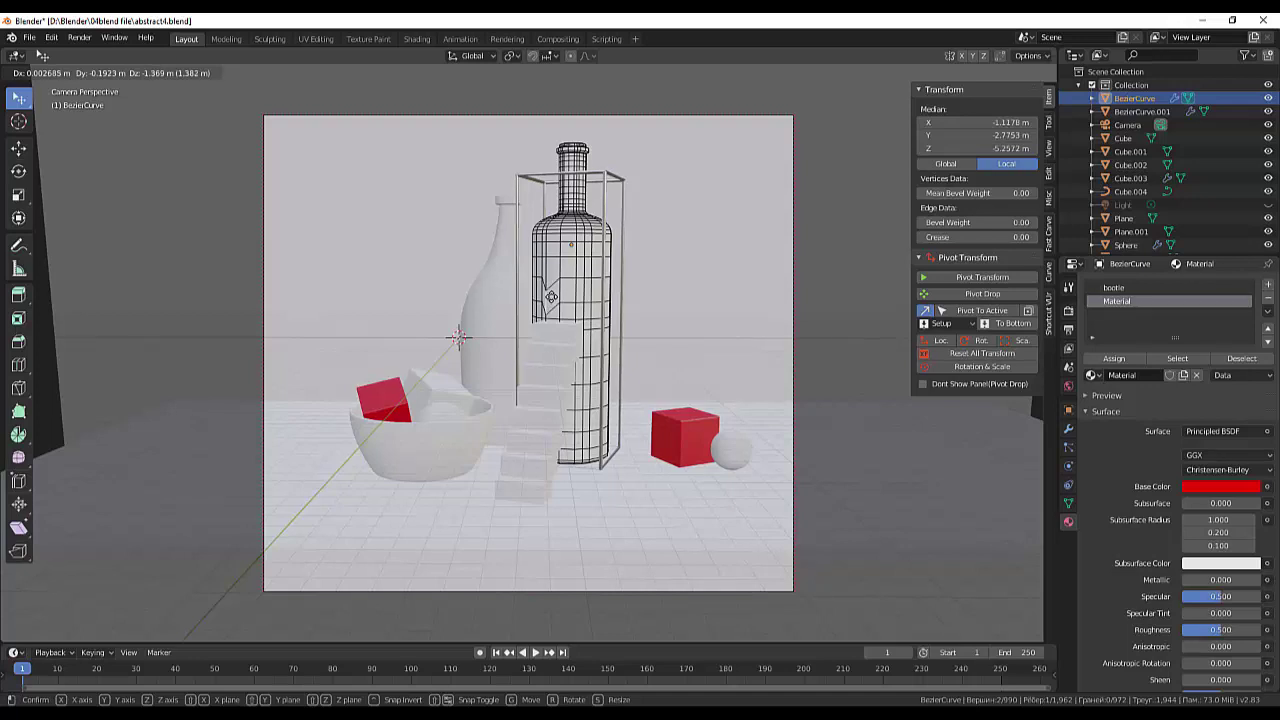
click(549, 290)
key(ctrl+z)
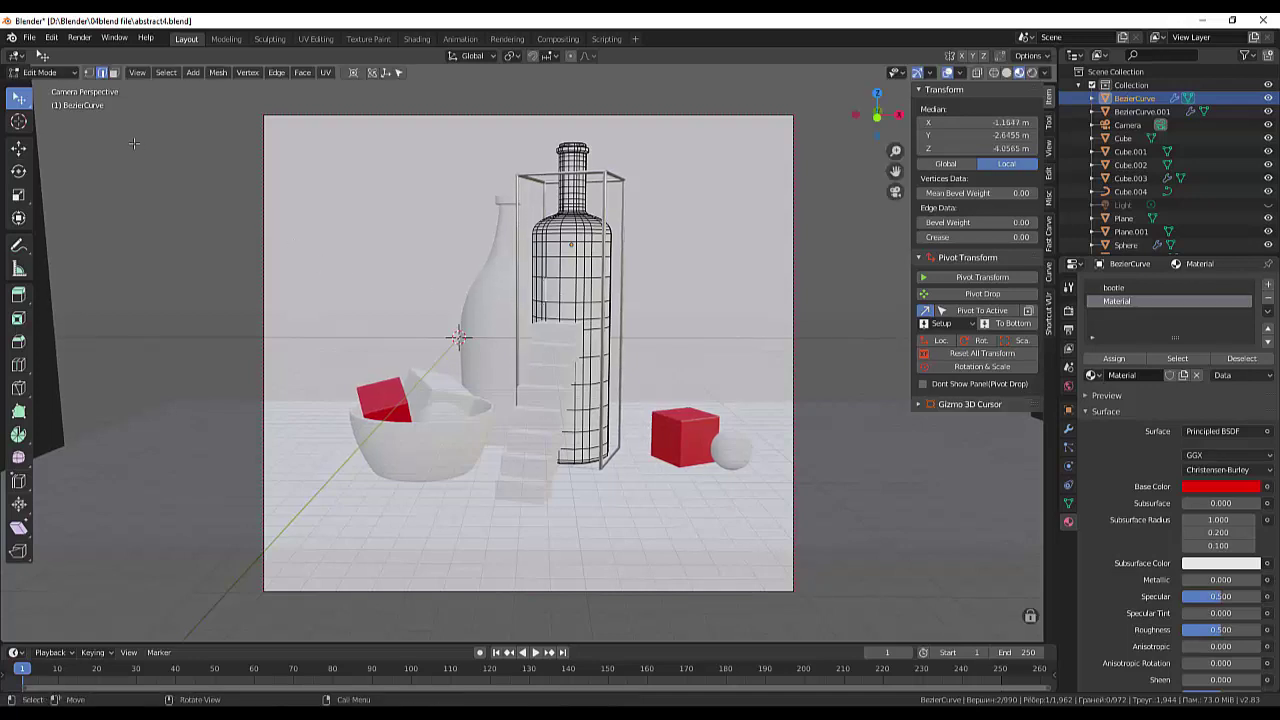
click(22, 100)
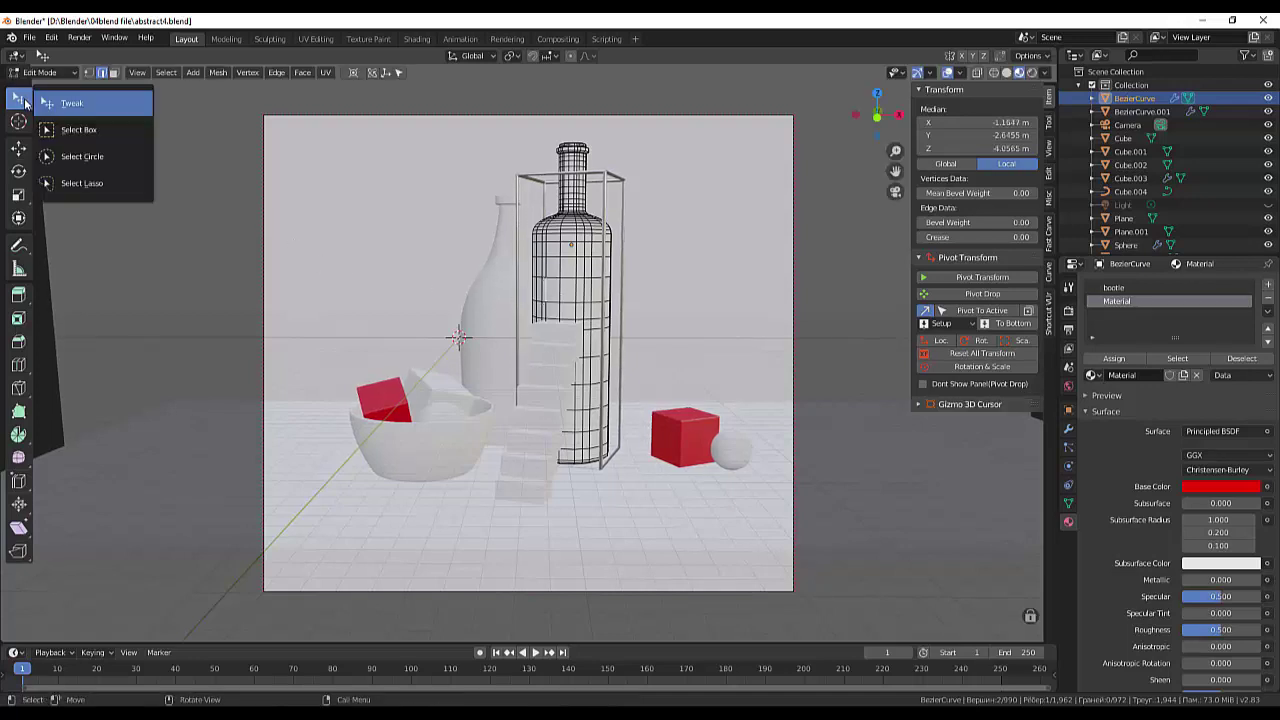
click(56, 156)
mouse_move(568, 293)
mouse_down()
mouse_move(563, 282)
mouse_move(556, 300)
mouse_up()
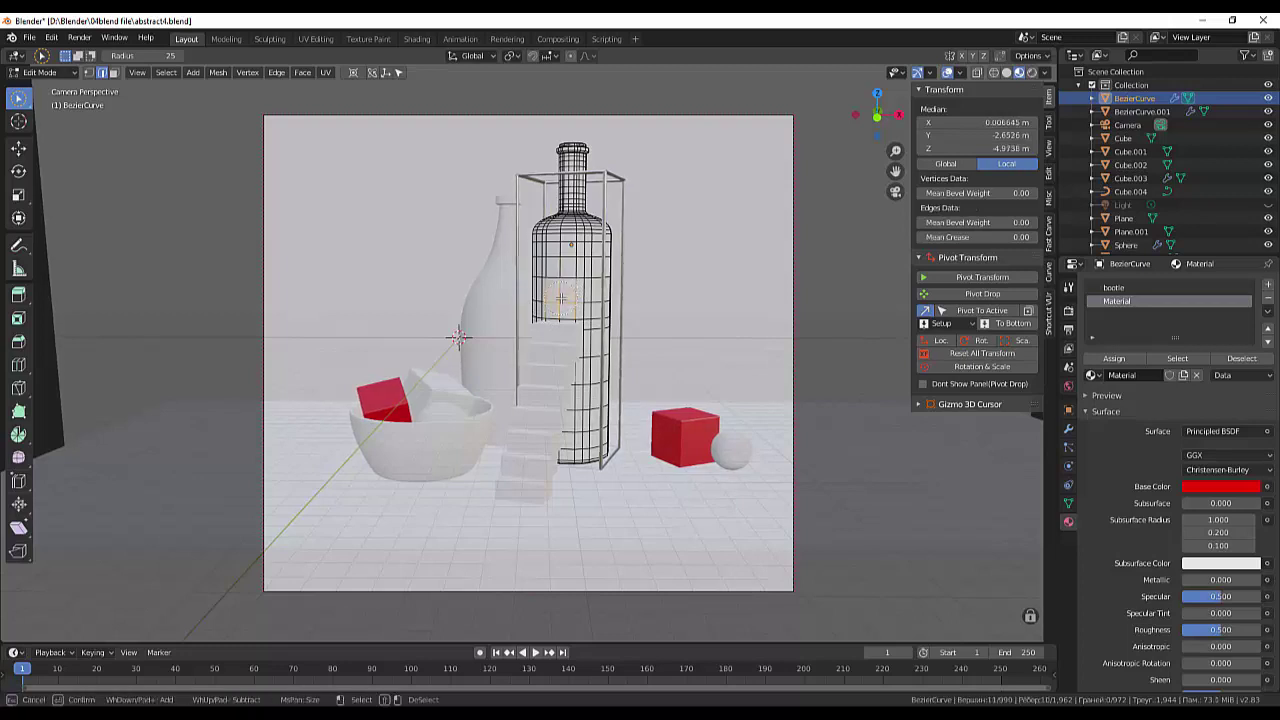
click(40, 73)
drag(18, 98, 90, 99)
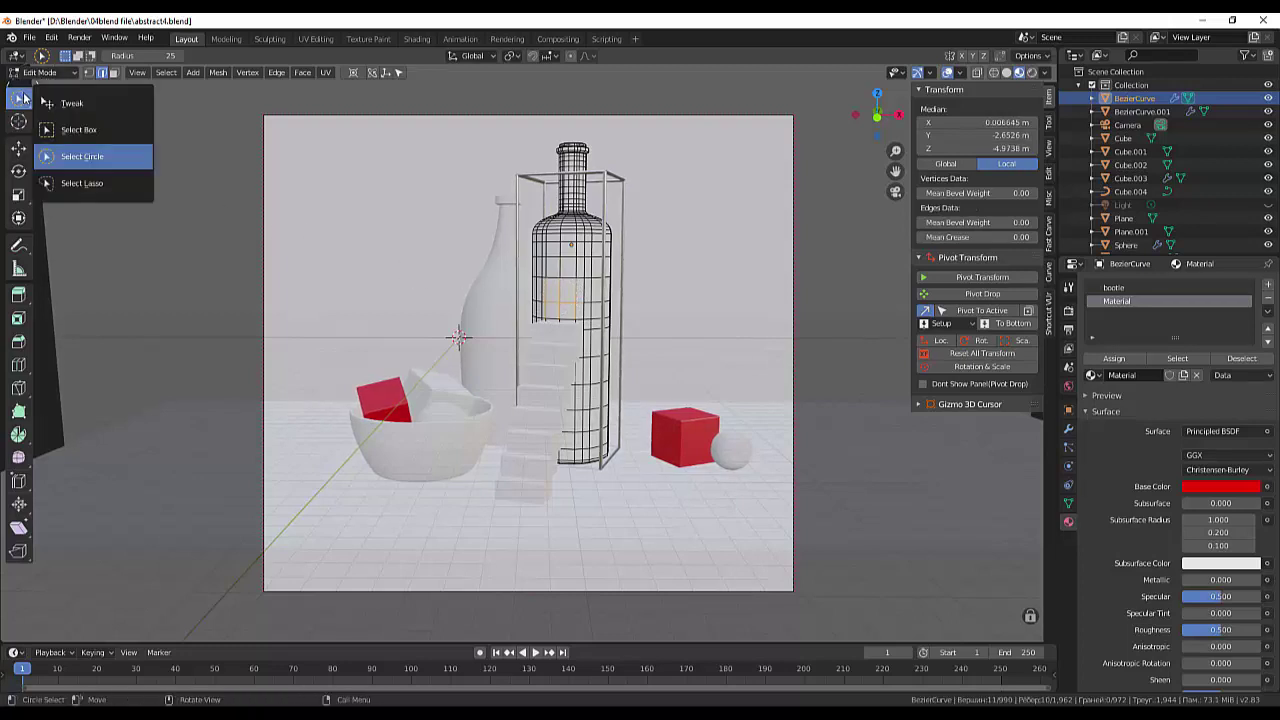
- Face-select a square block midway up the bottle and assign the red material to it
click(114, 72)
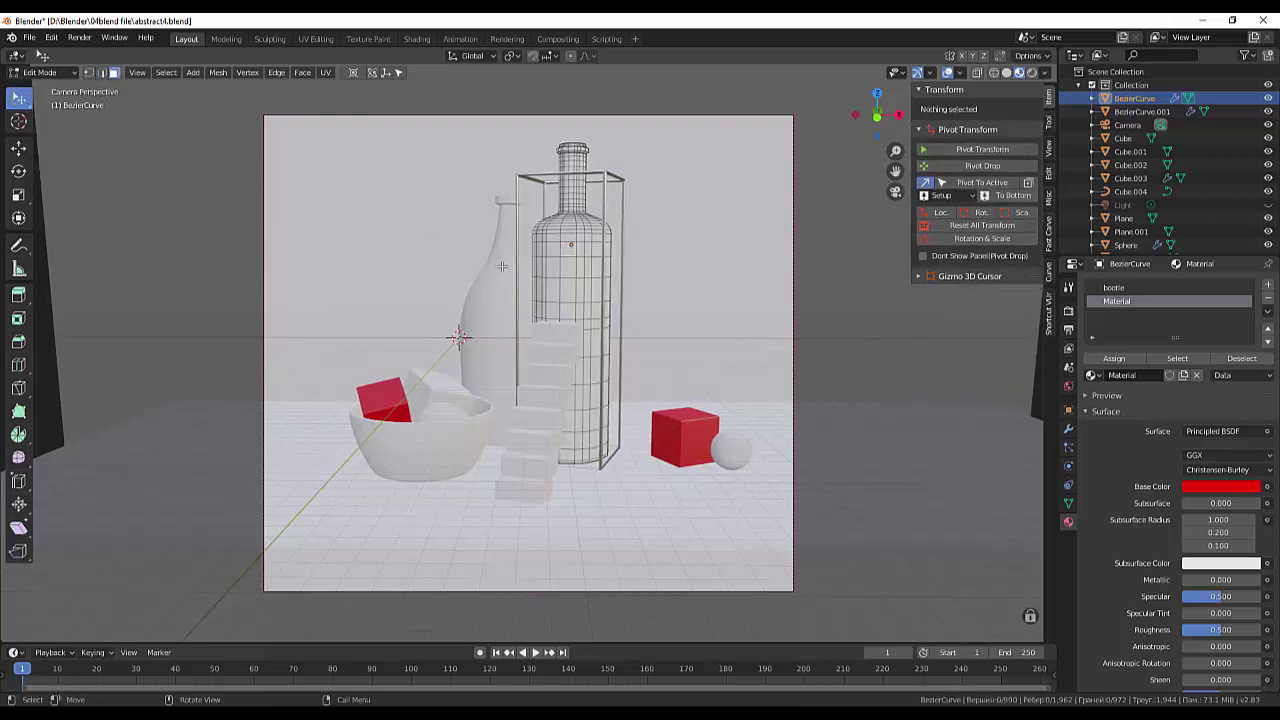
click(563, 292)
shift+click(554, 288)
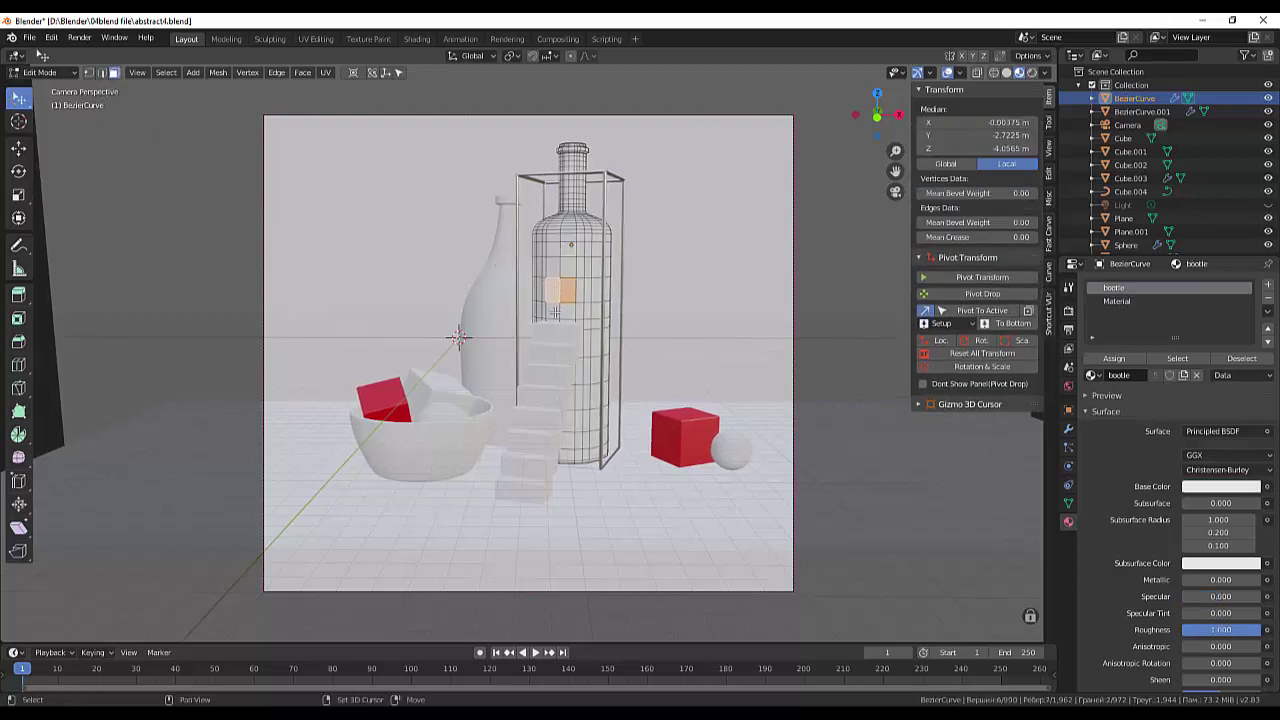
shift+click(552, 312)
shift+click(572, 312)
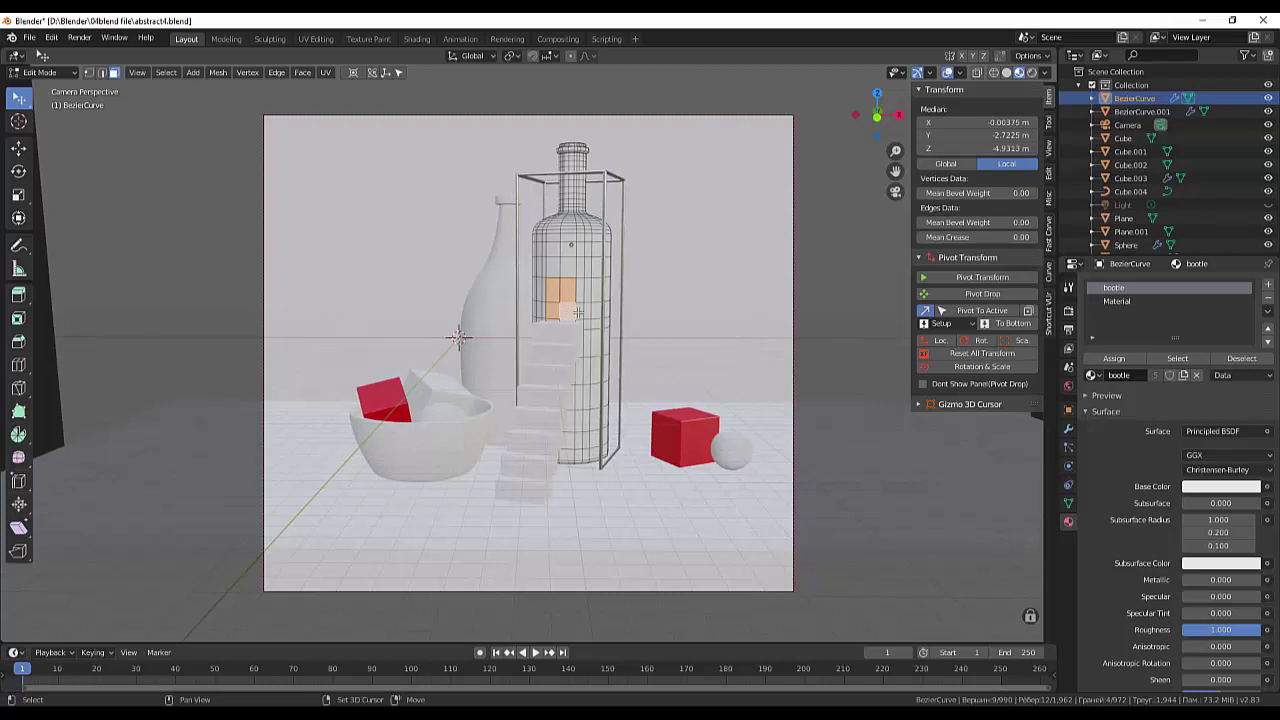
shift+click(572, 310)
shift+click(578, 292)
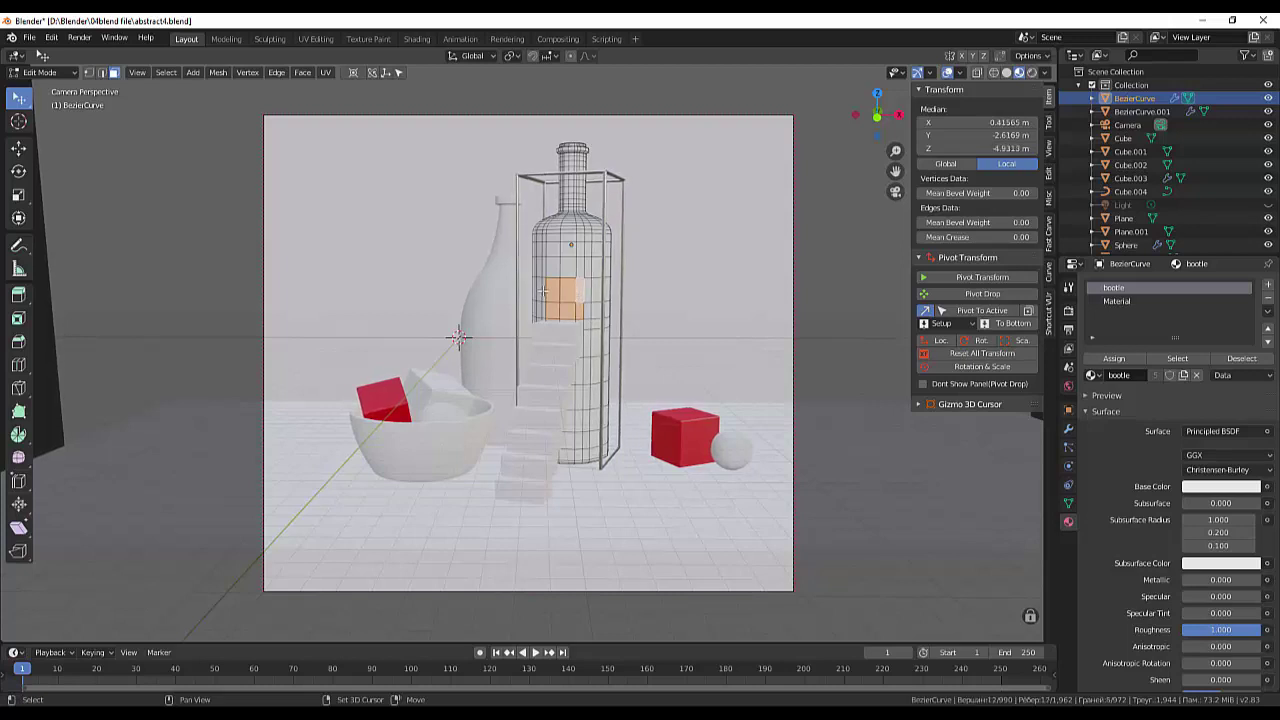
shift+click(544, 290)
shift+click(551, 313)
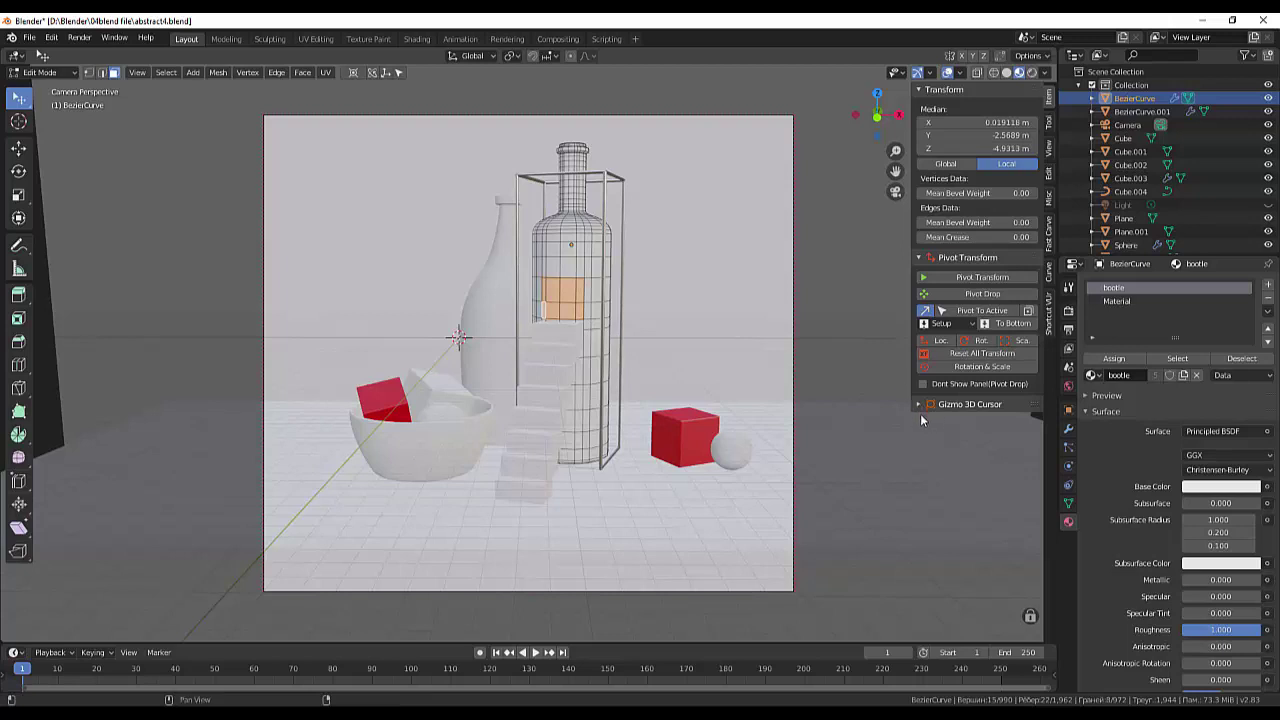
click(1115, 302)
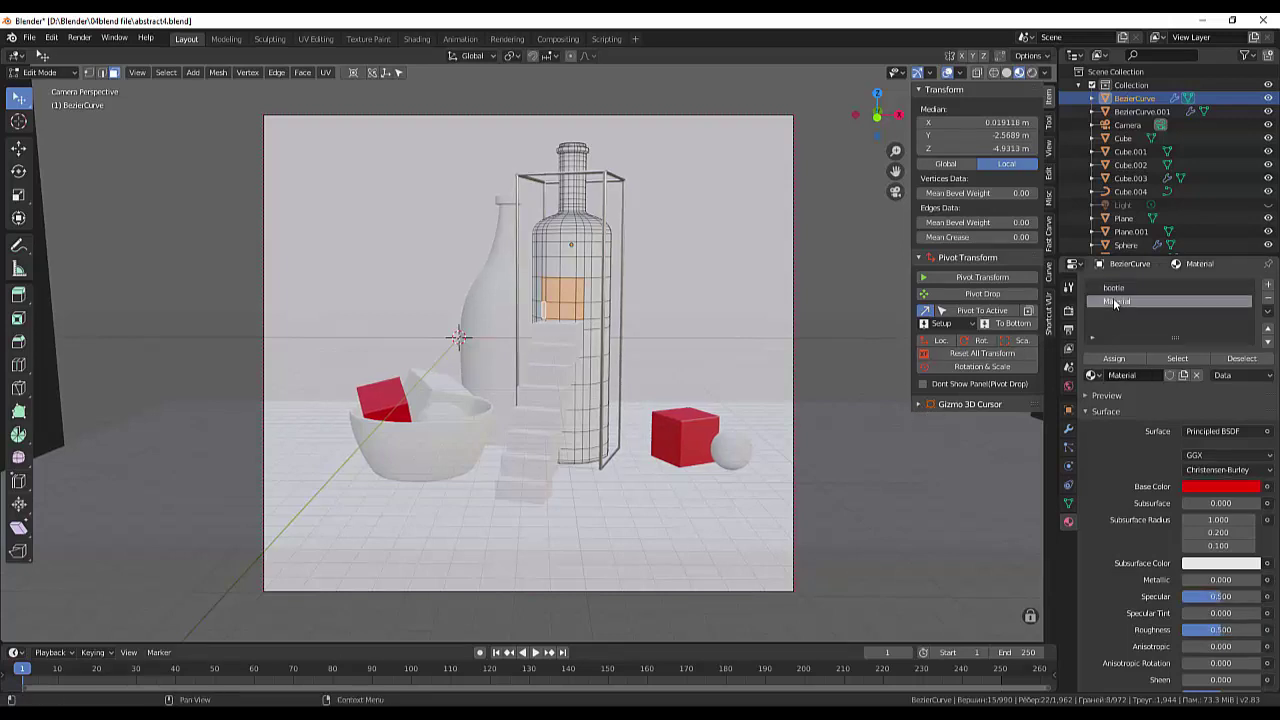
click(1112, 359)
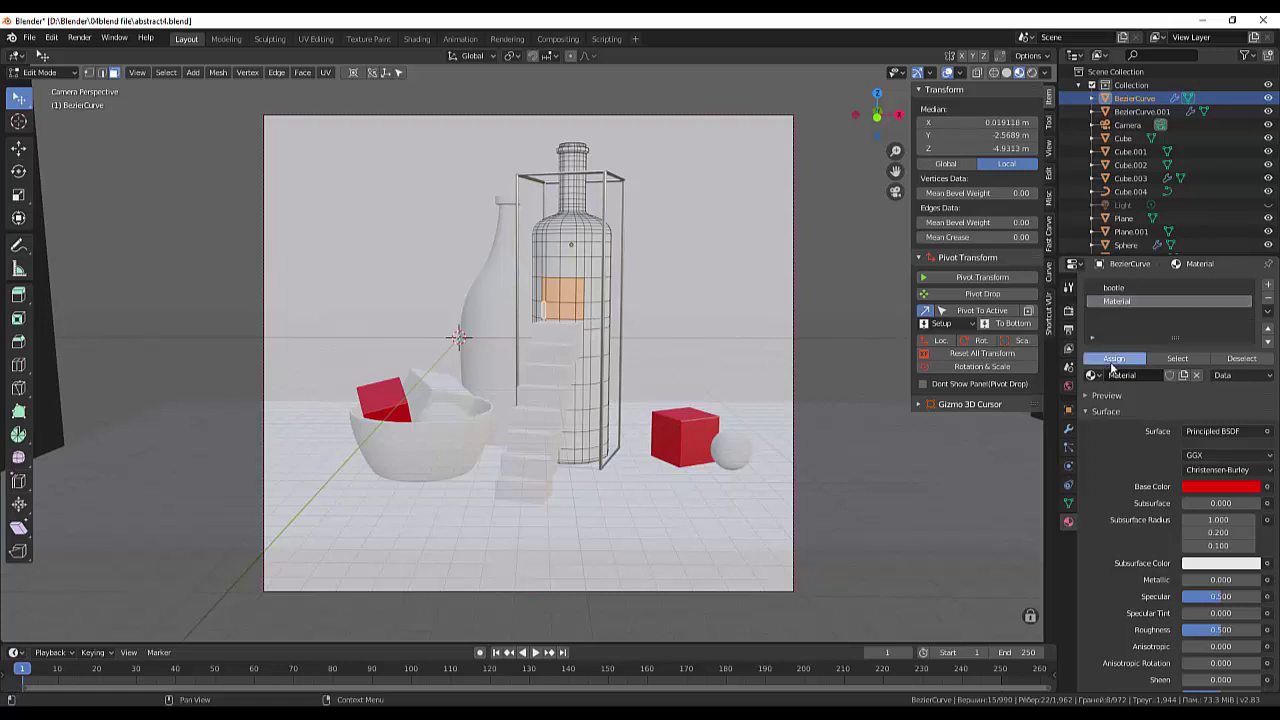
click(855, 445)
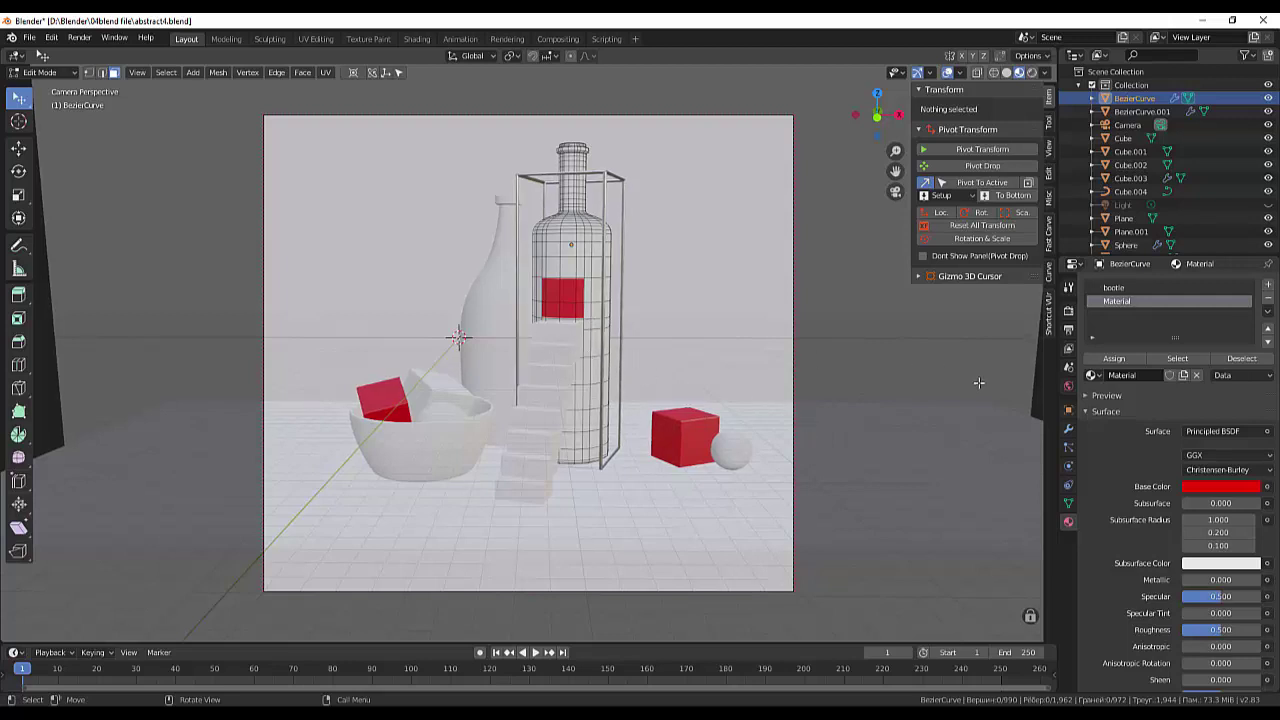
- In front view, select the row of faces beneath the red patch and assign red to it
key(KP_1)
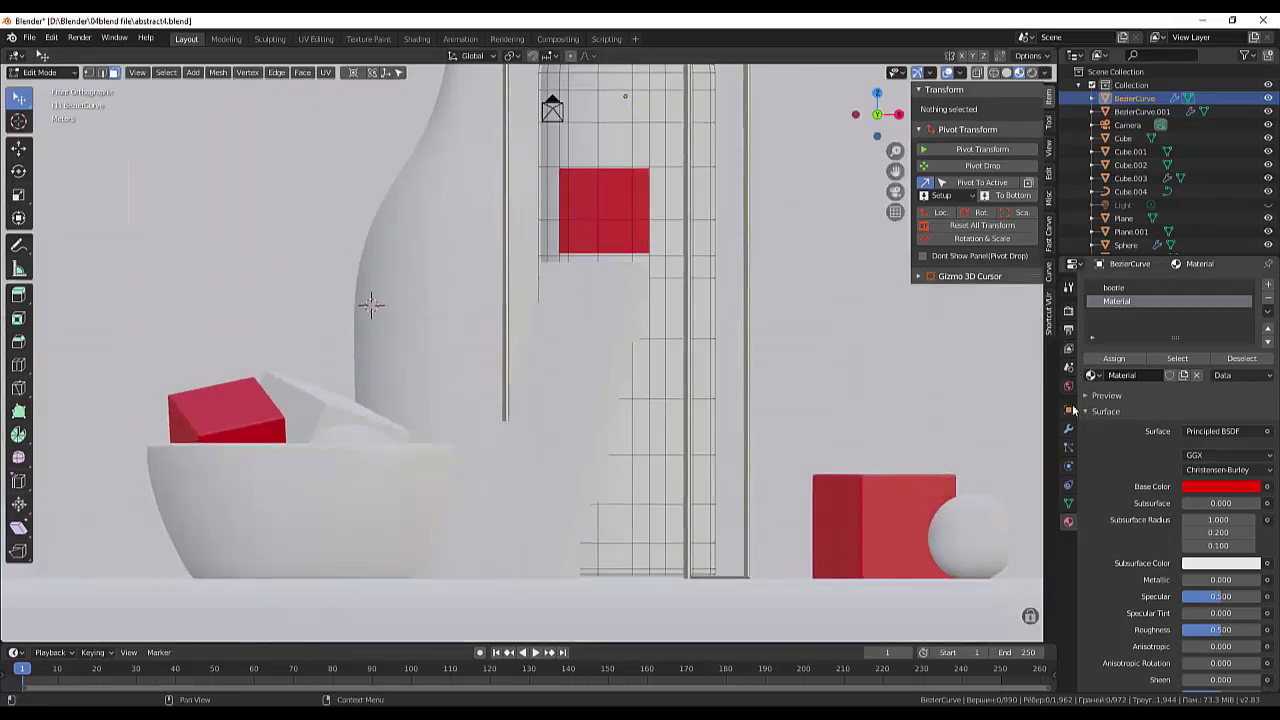
scroll(880, 362, up, 1)
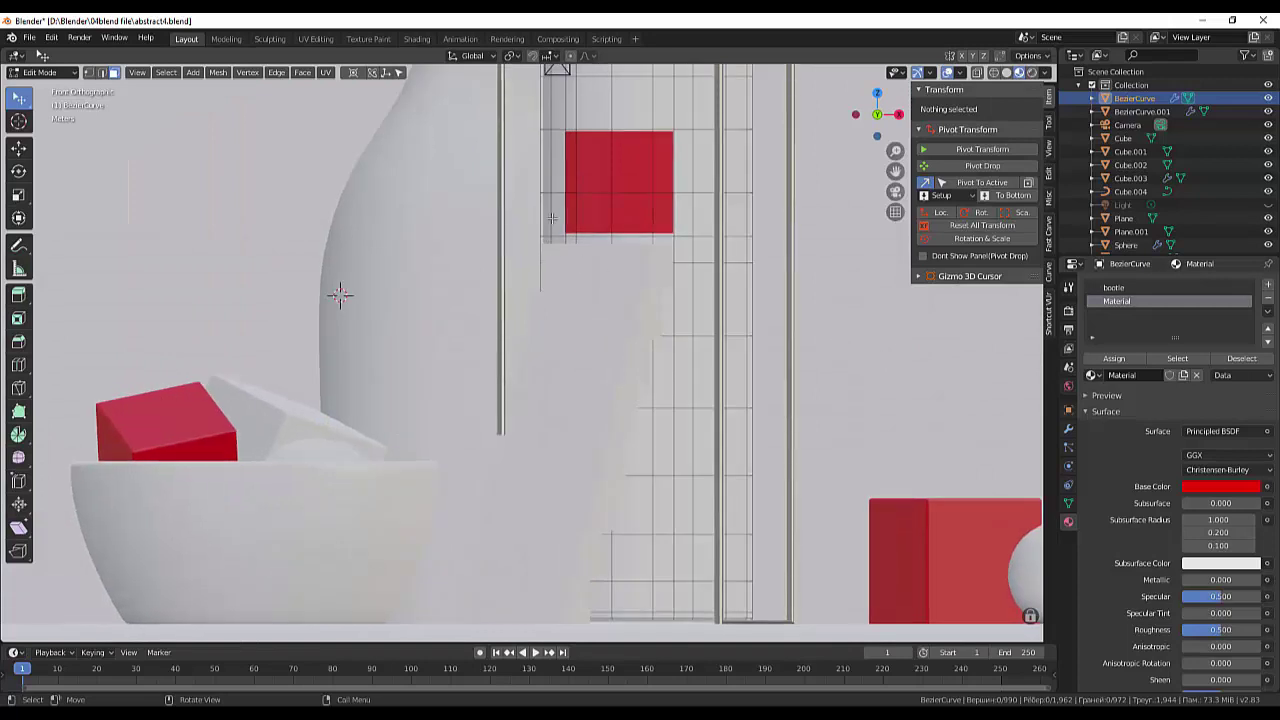
drag(552, 218, 574, 236)
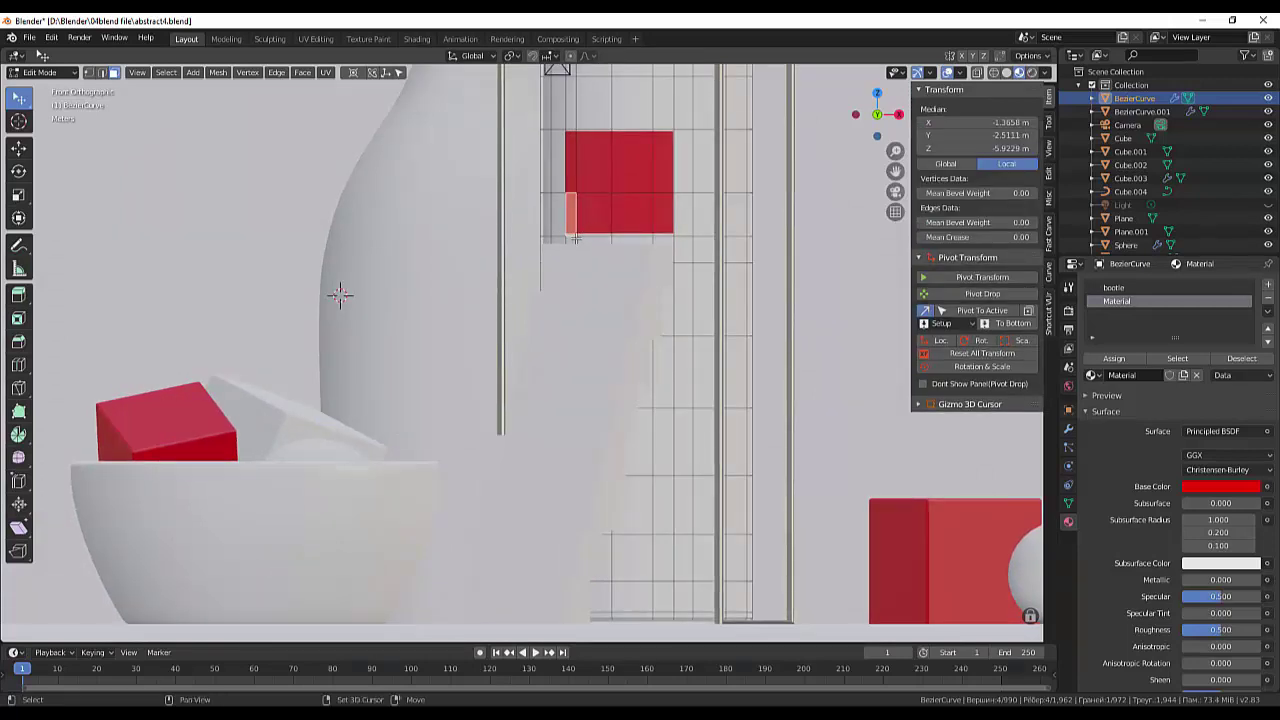
shift+click(593, 238)
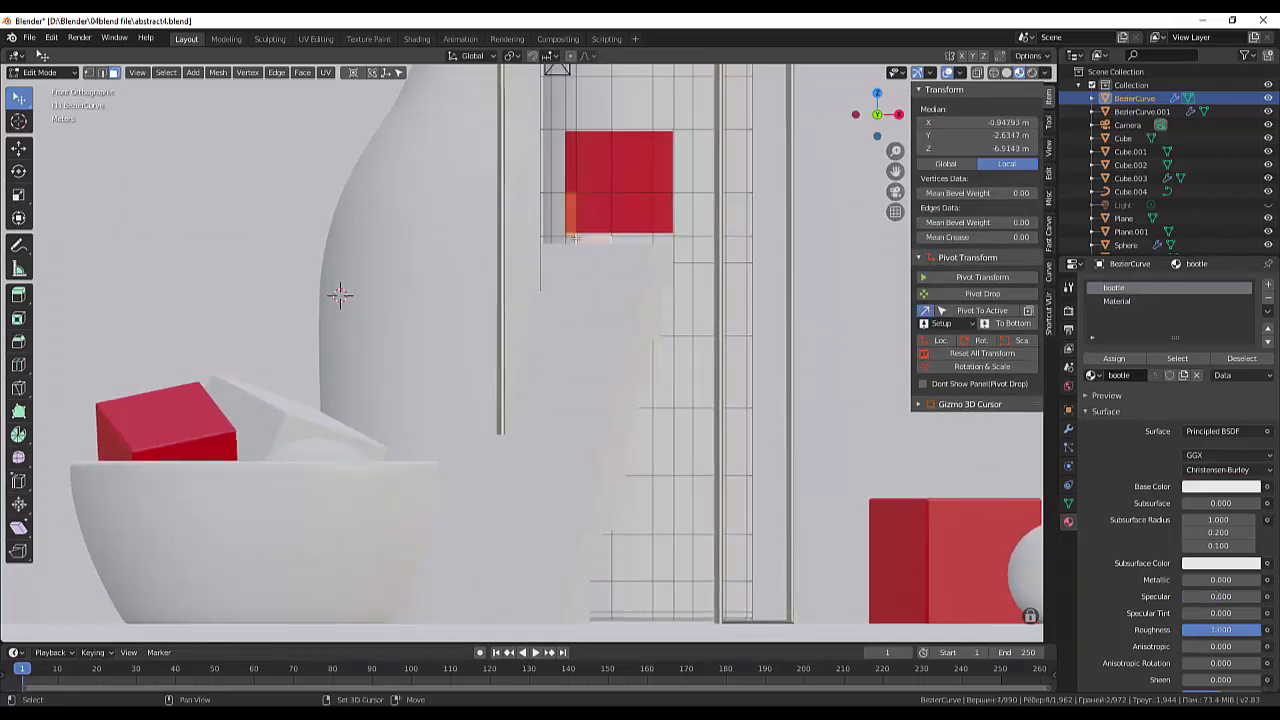
shift+click(655, 233)
shift+click(640, 232)
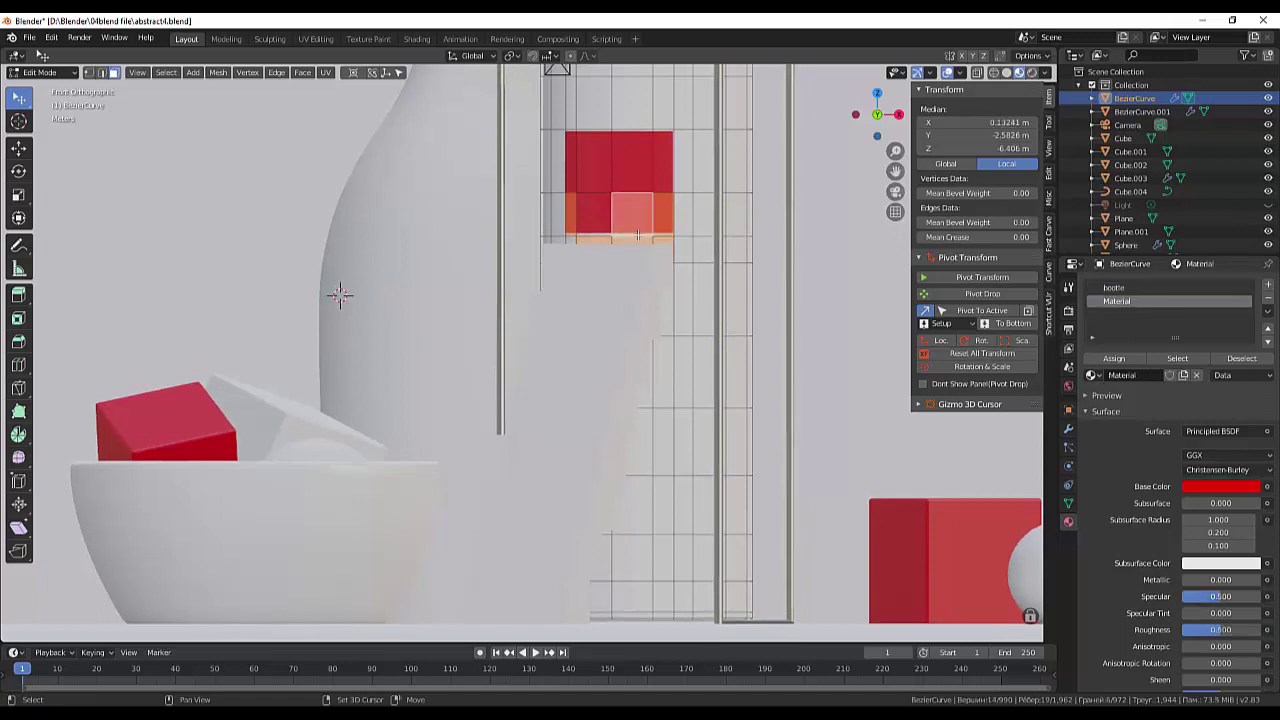
shift+click(600, 236)
shift+click(573, 240)
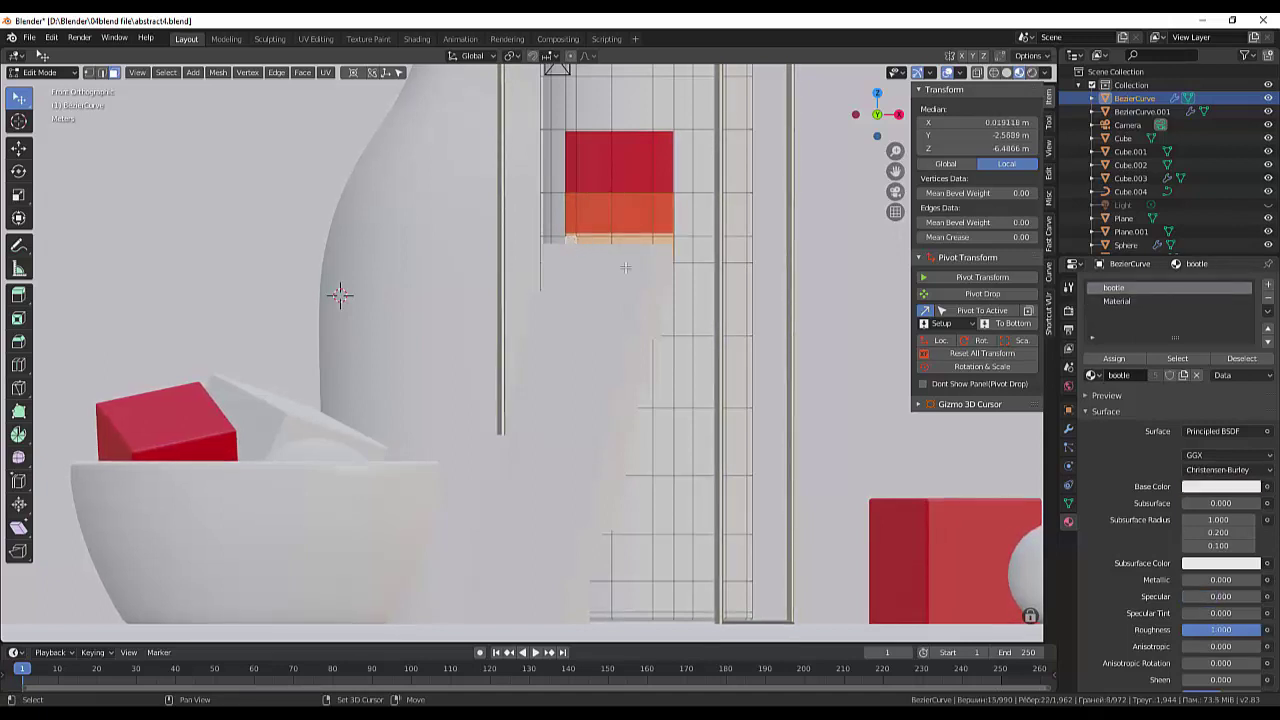
click(1116, 301)
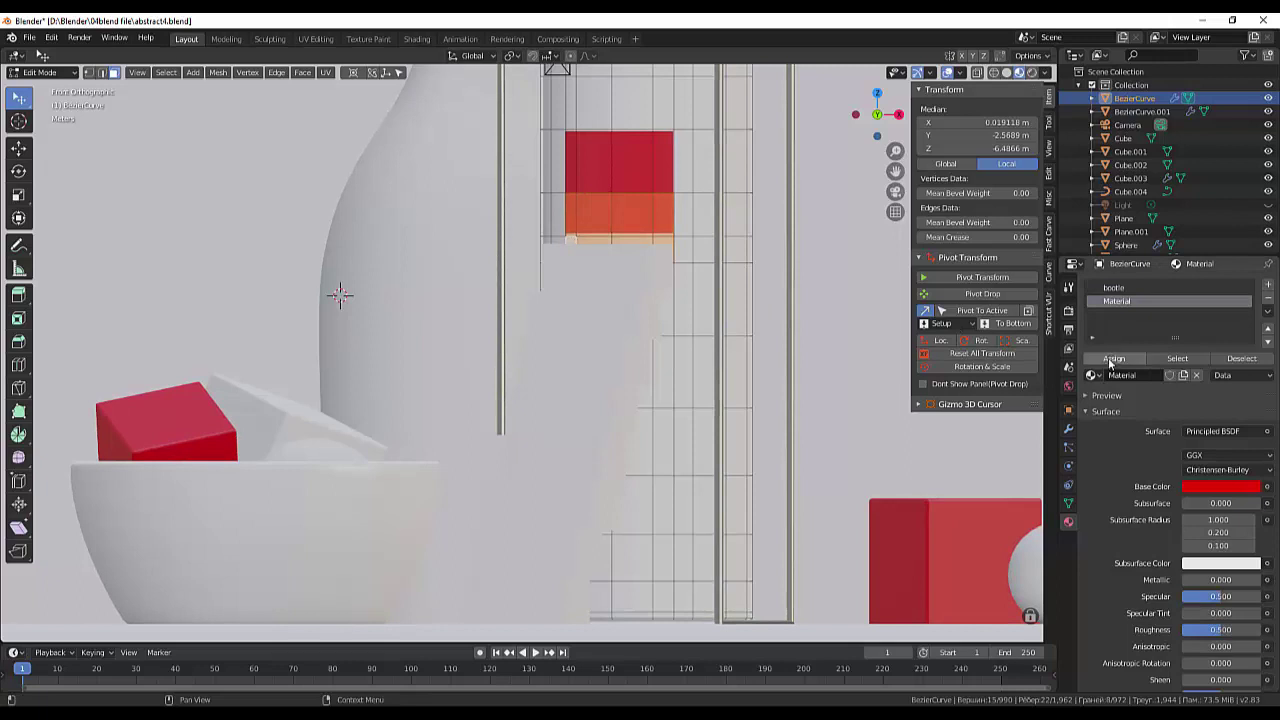
click(1114, 358)
- Clear the face selection and zoom out to a perspective view of the whole scene
click(877, 288)
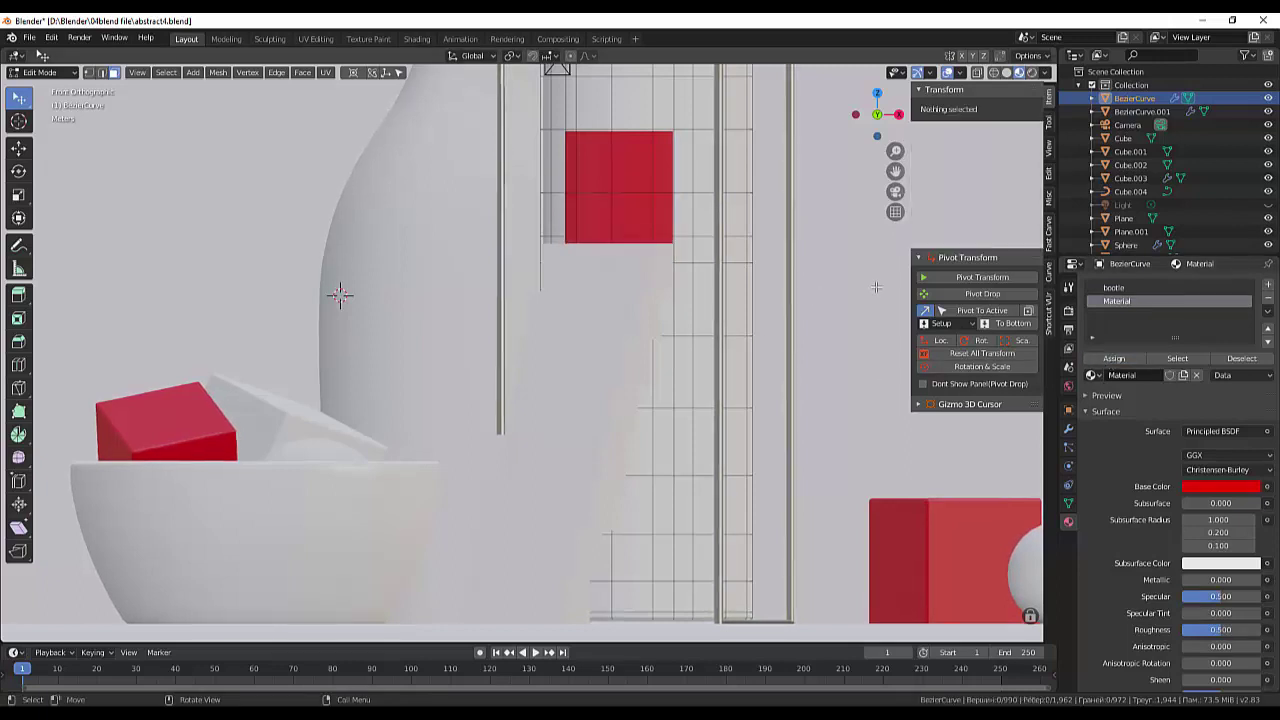
scroll(851, 299, down, 3)
scroll(851, 299, down, 2)
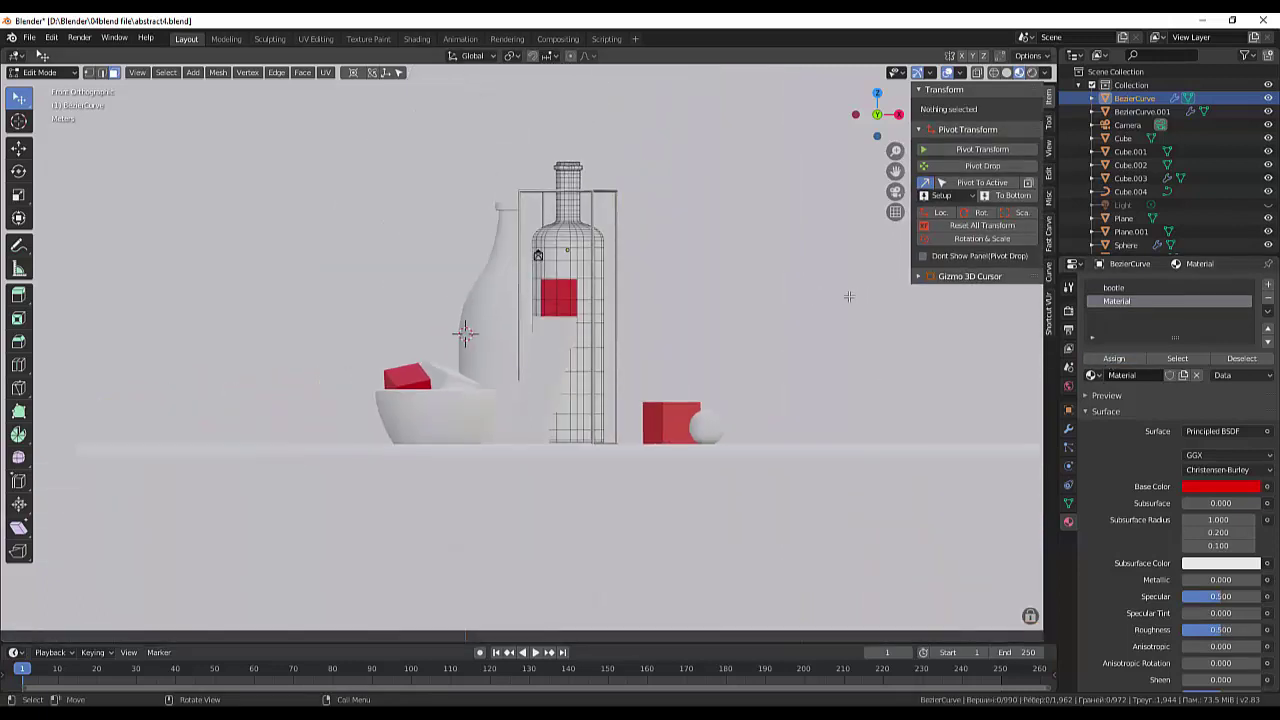
middle_drag(848, 296, 823, 328)
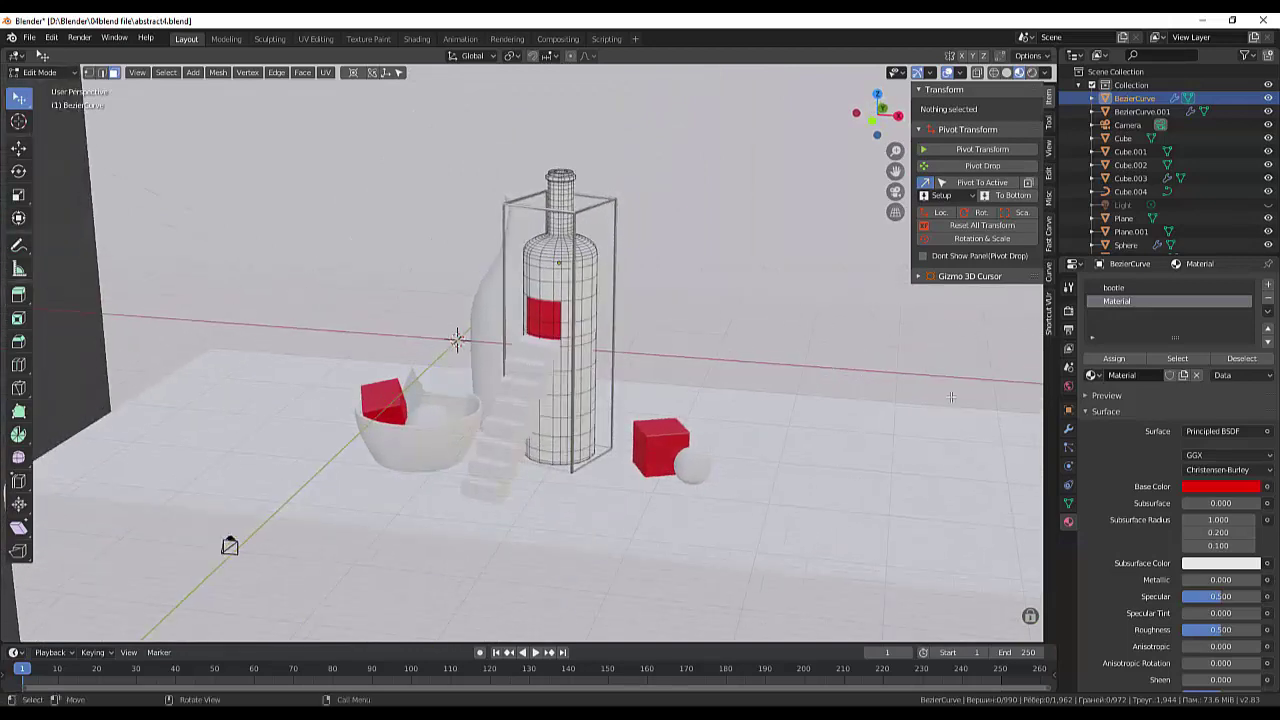
- Return to Object Mode and give the table plane a new mid-grey material, Material.001
click(40, 72)
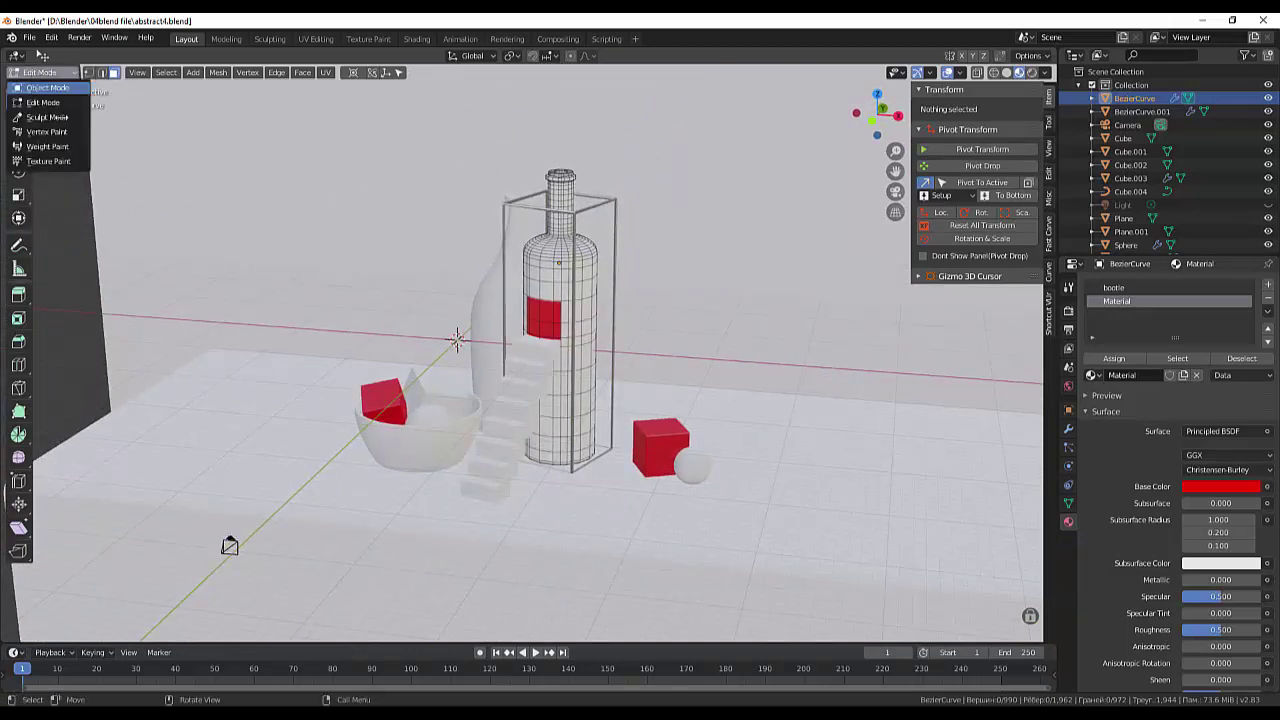
click(45, 87)
click(222, 415)
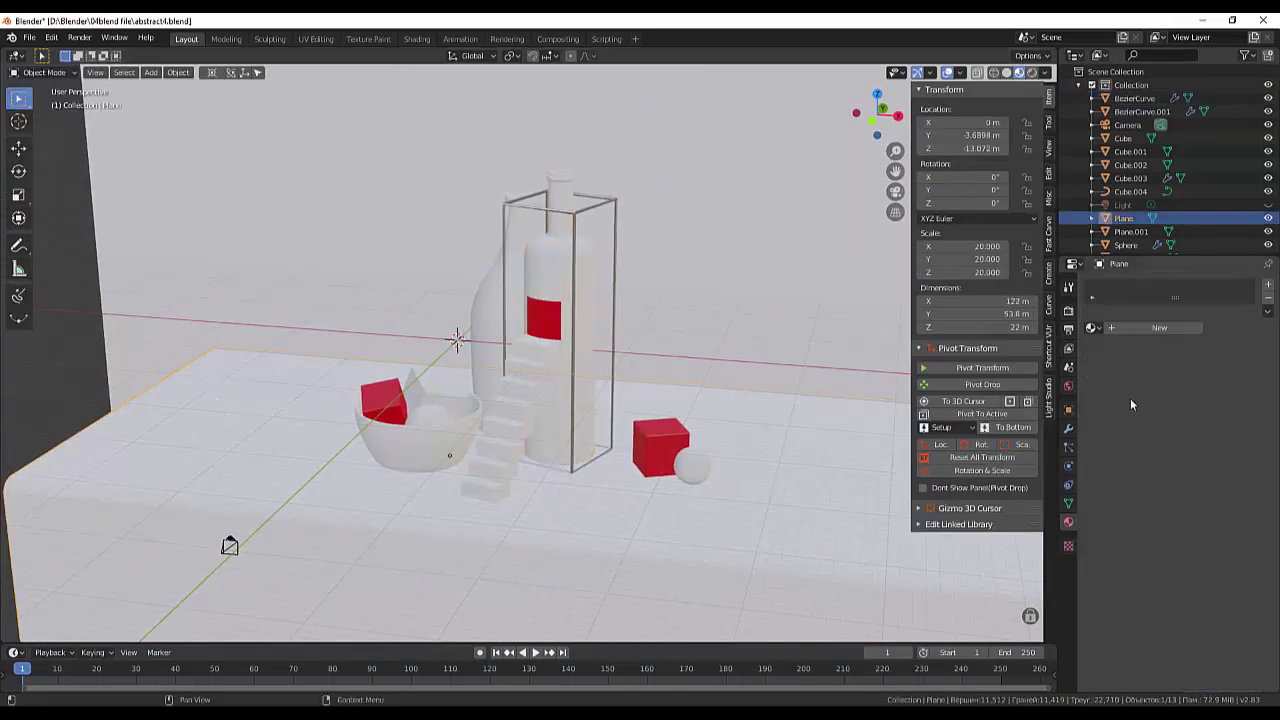
click(1158, 330)
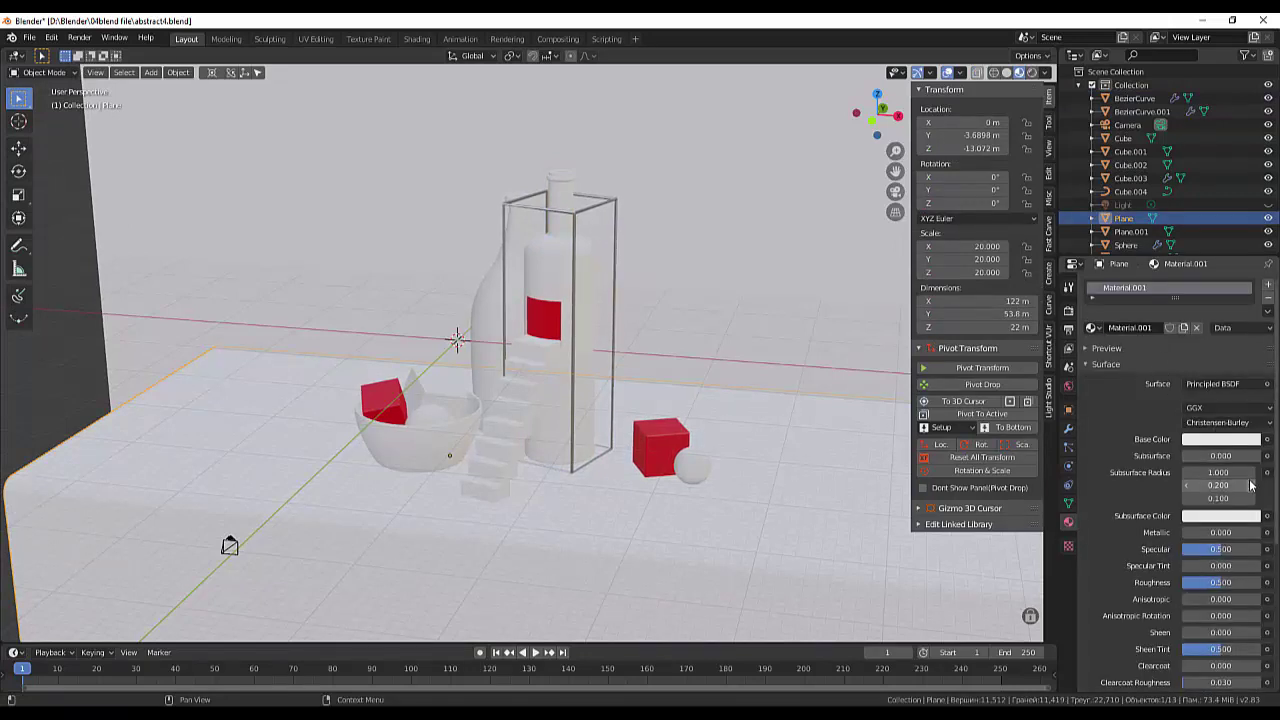
click(1212, 439)
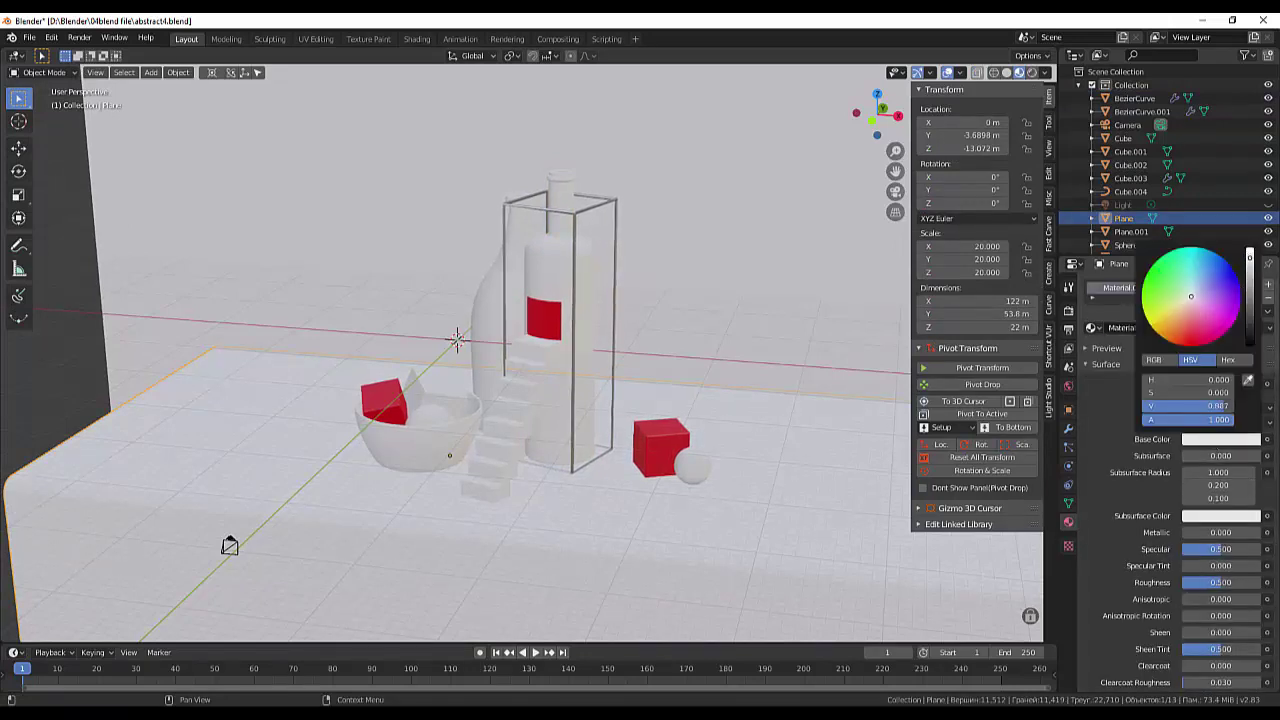
drag(1249, 256, 1249, 290)
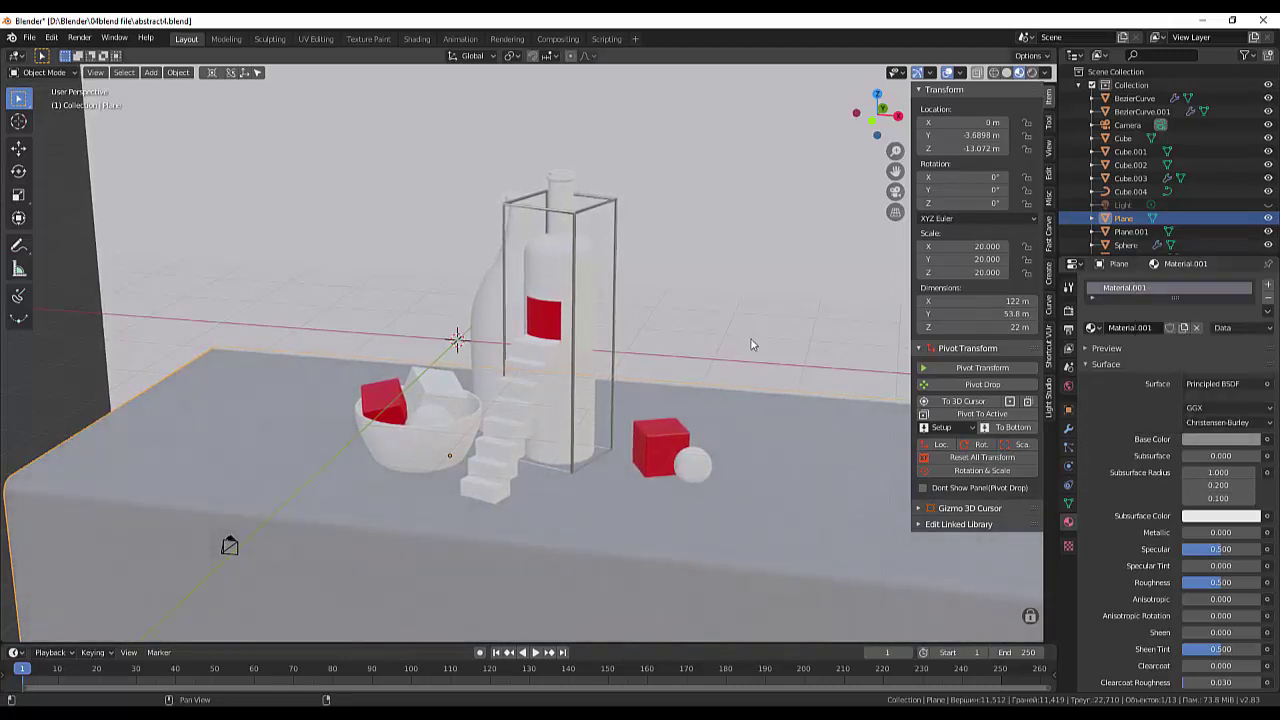
- Give the backdrop Plane.001 a new material, Material.002, with a near-black base colour (value 0.1)
click(682, 291)
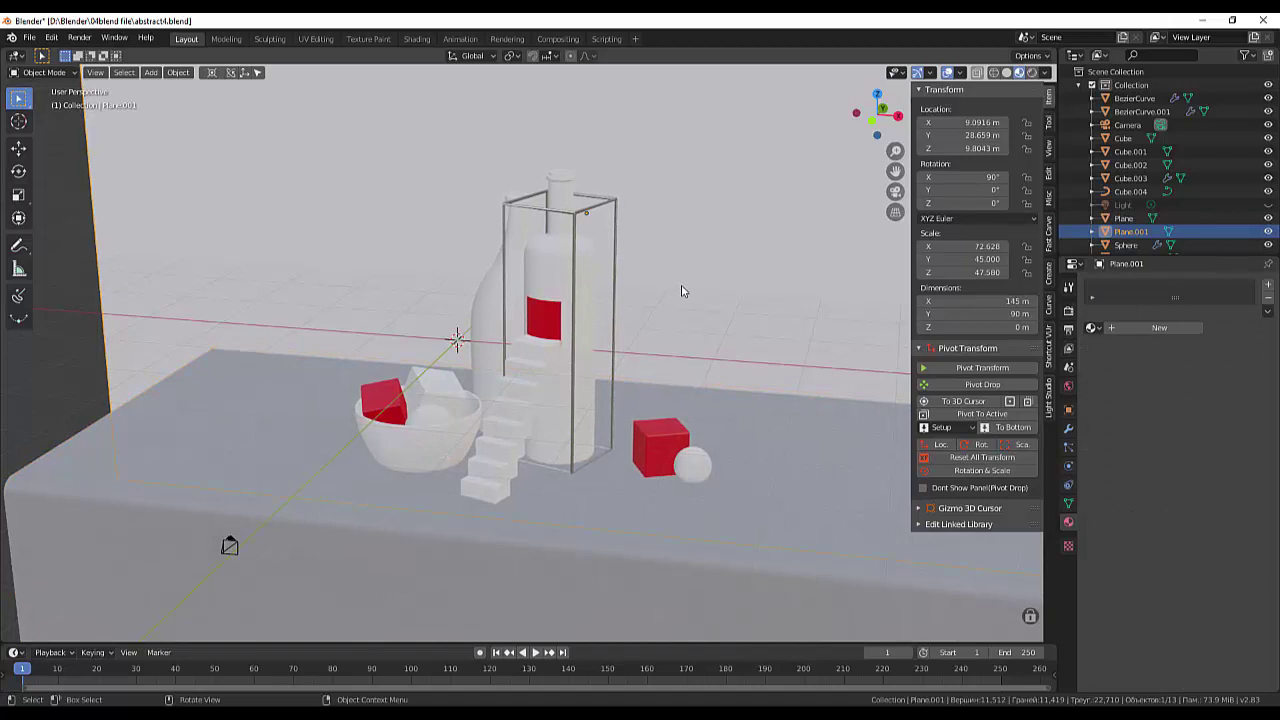
click(1157, 327)
click(1221, 439)
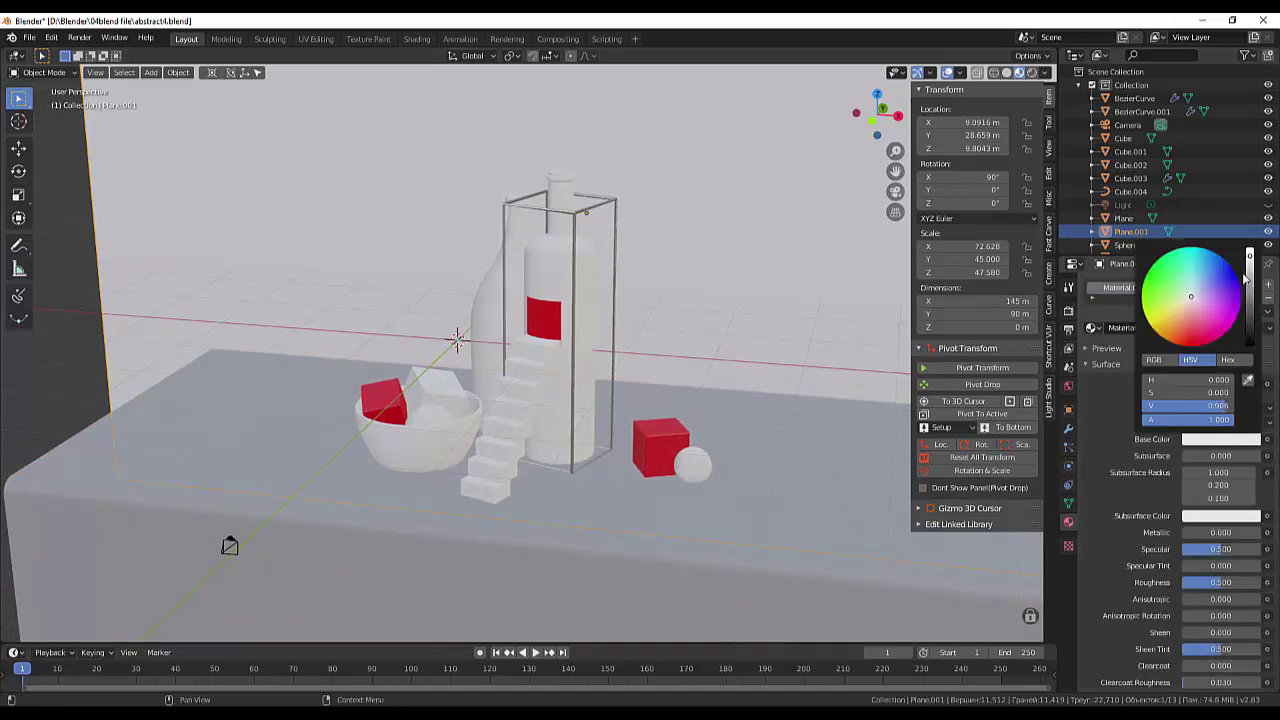
drag(1249, 258, 1249, 333)
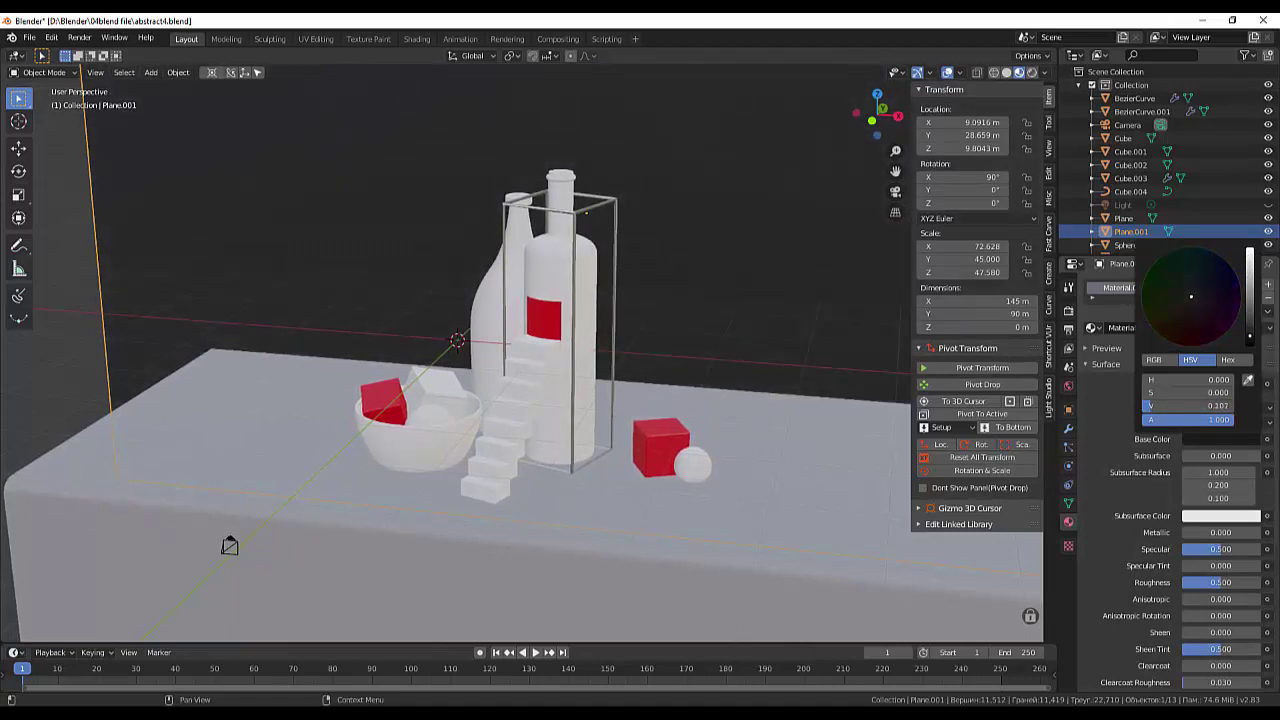
middle_drag(910, 325, 812, 287)
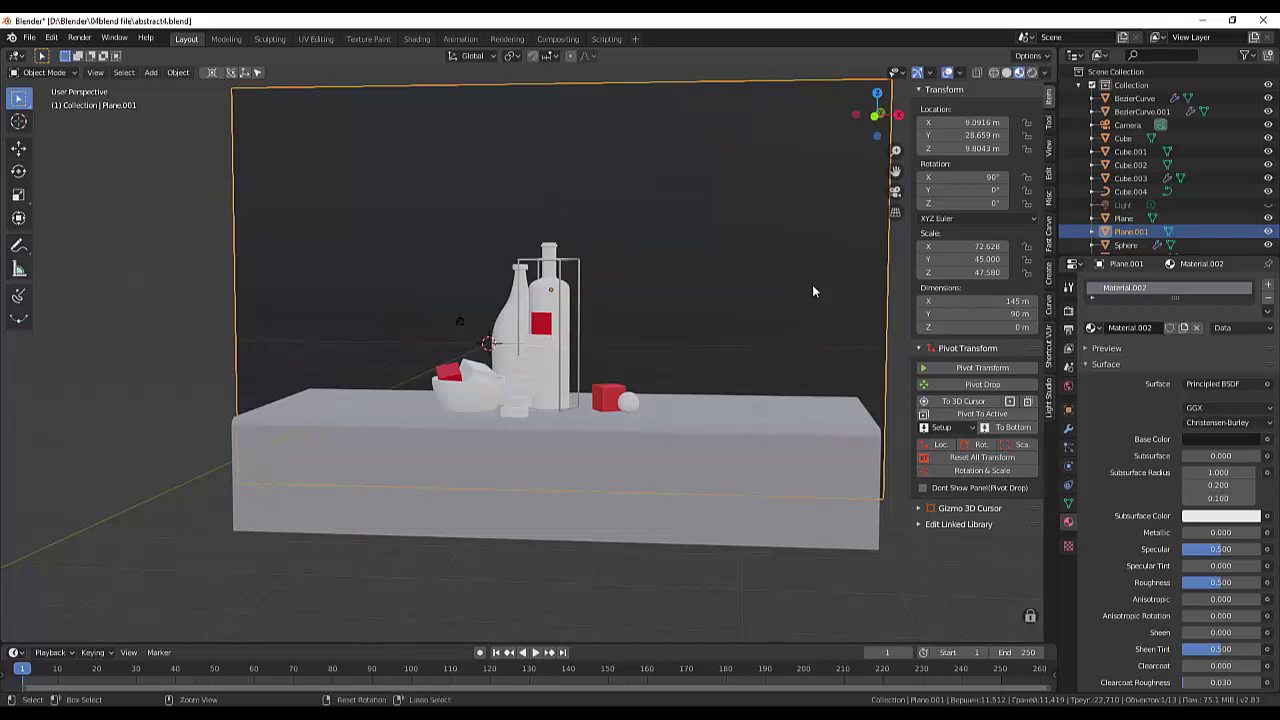
- Save the blend file and frame the backdrop plane in the viewport
key(ctrl+a)
key(ctrl+s)
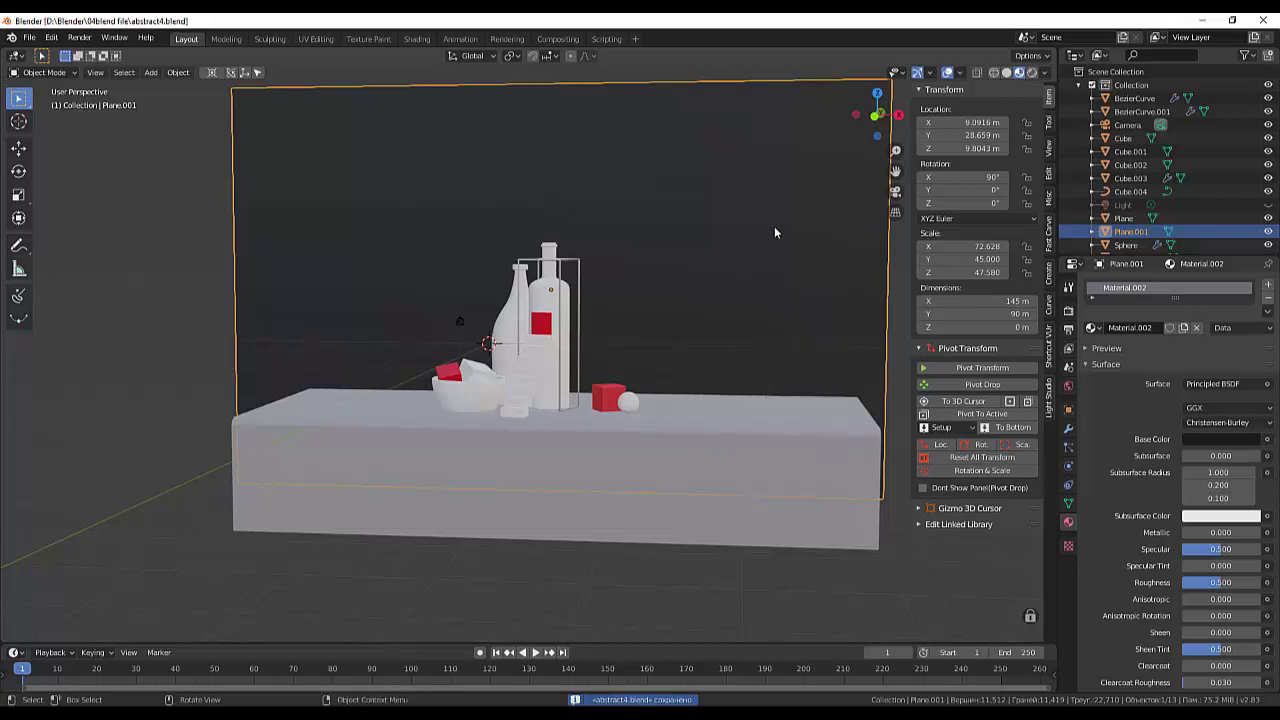
mouse_move(772, 232)
middle_down()
mouse_move(795, 280)
mouse_move(782, 213)
mouse_move(778, 249)
middle_up()
key(KP_Decimal)
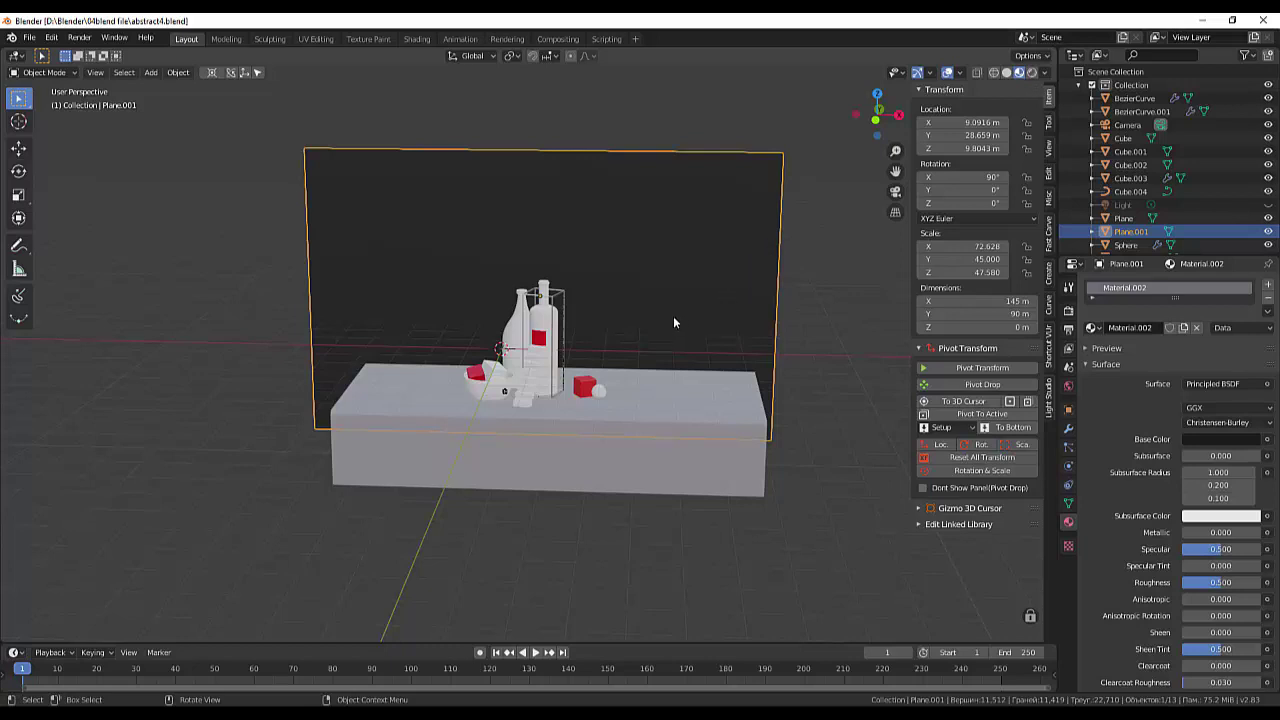
- Delete the Light object from the scene via the outliner
click(1130, 205)
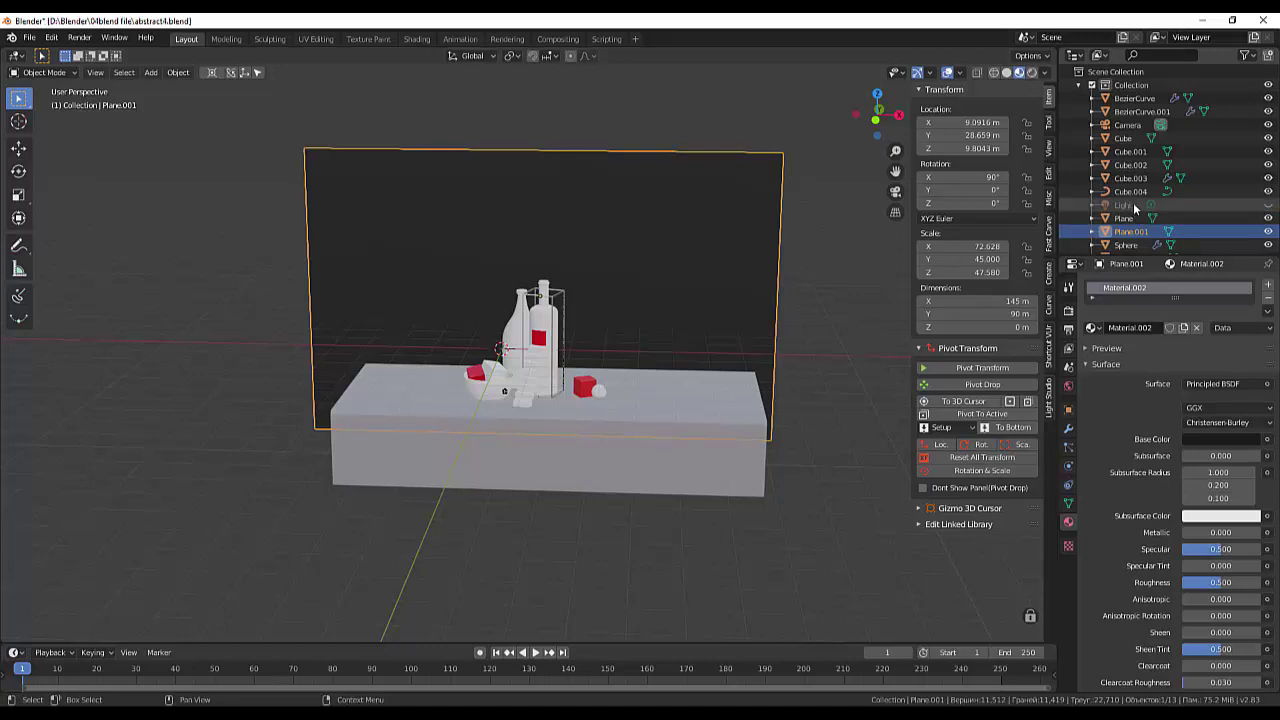
right_click(1127, 207)
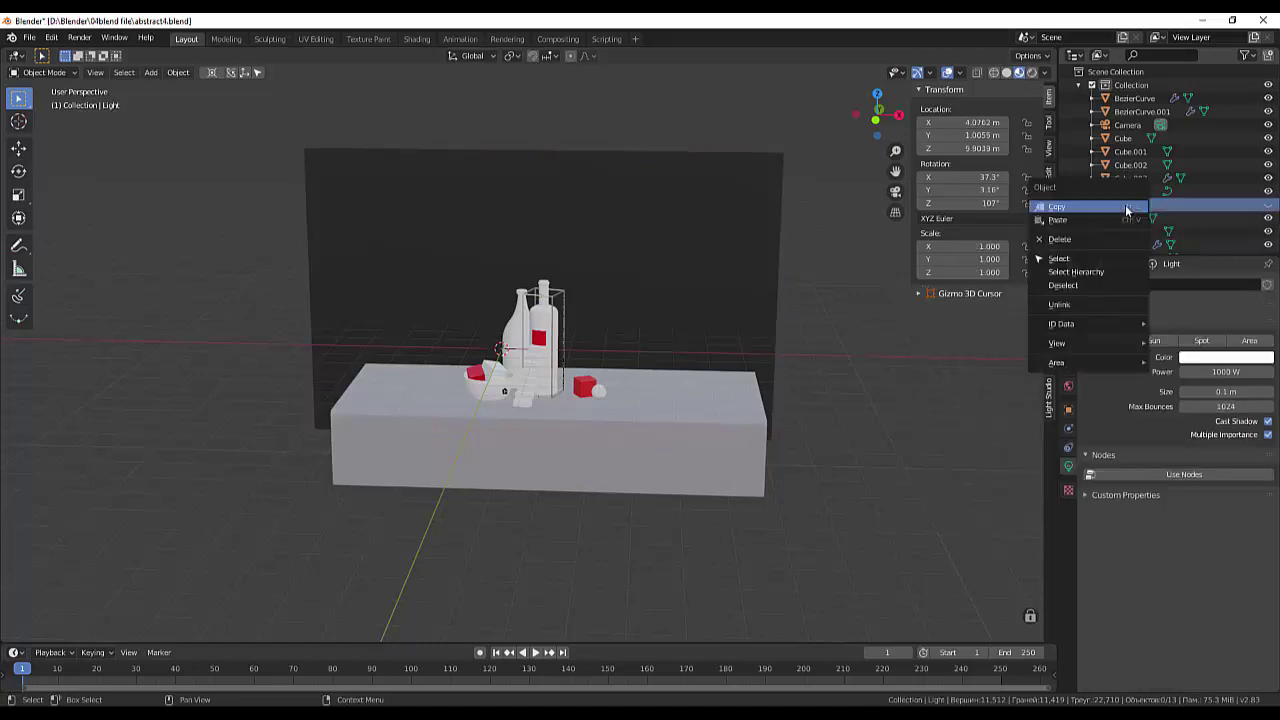
click(1060, 239)
scroll(1108, 199, down, 1)
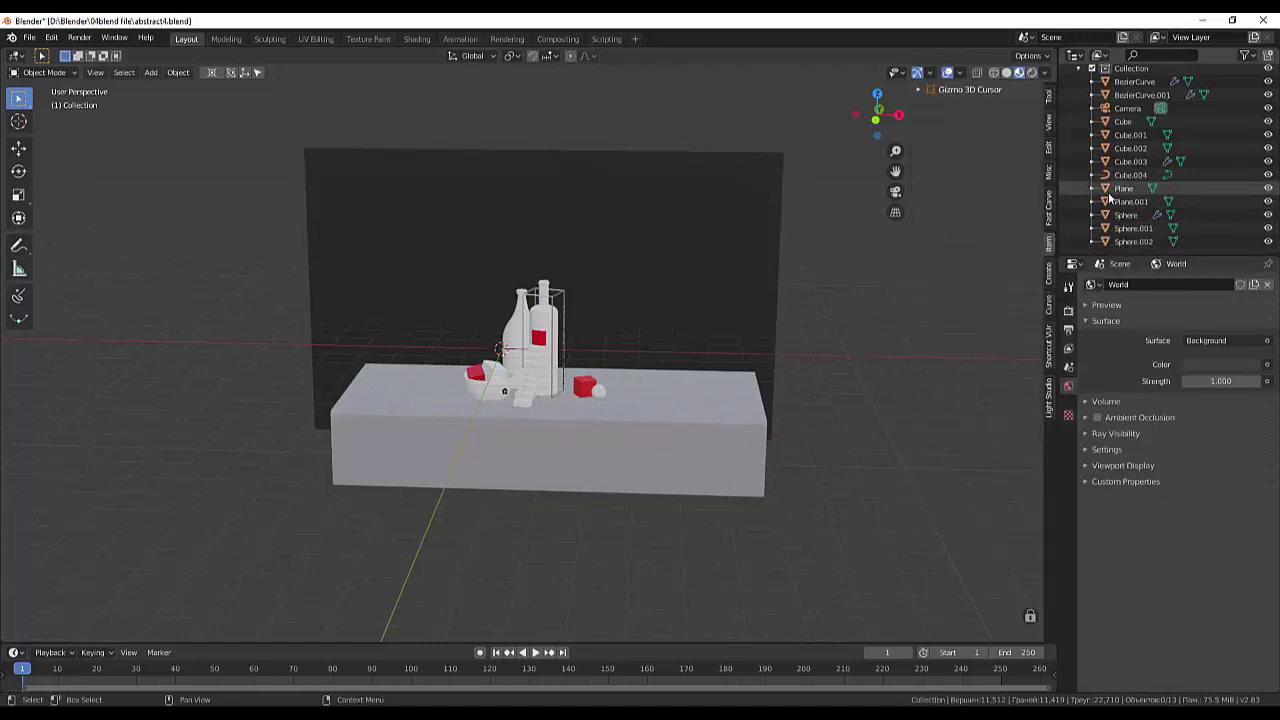
scroll(1120, 190, up, 1)
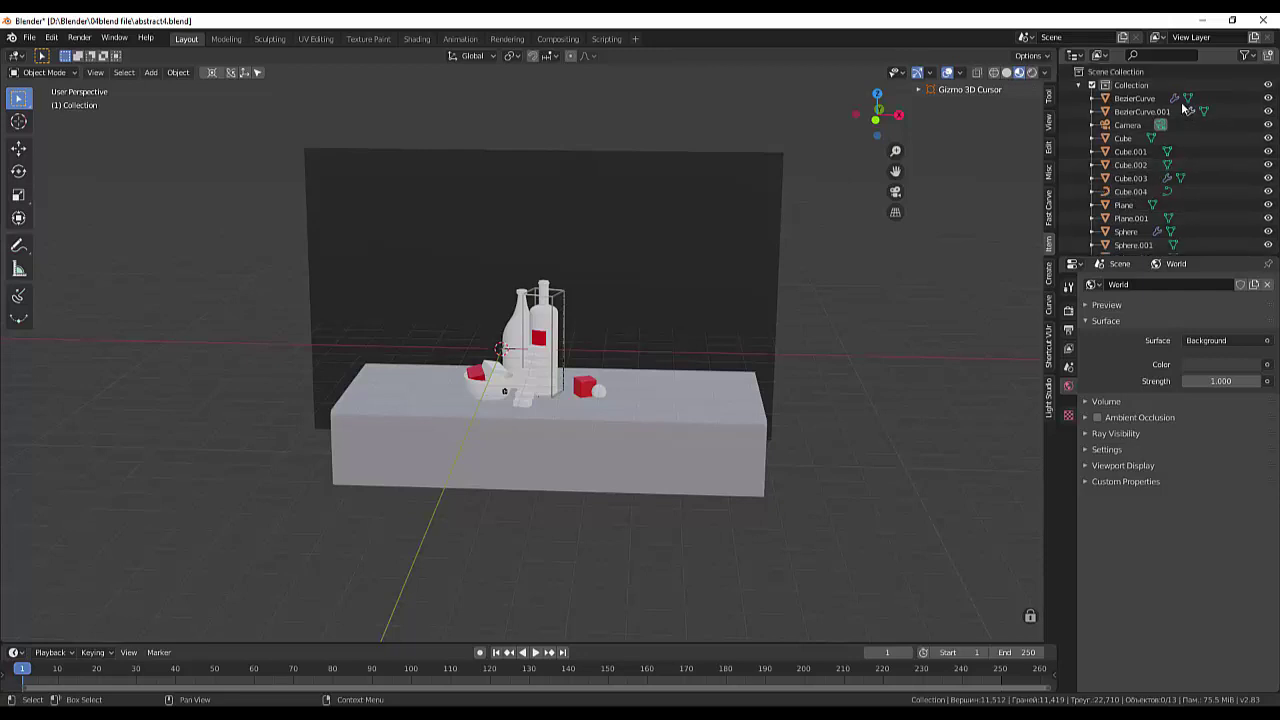
click(1172, 112)
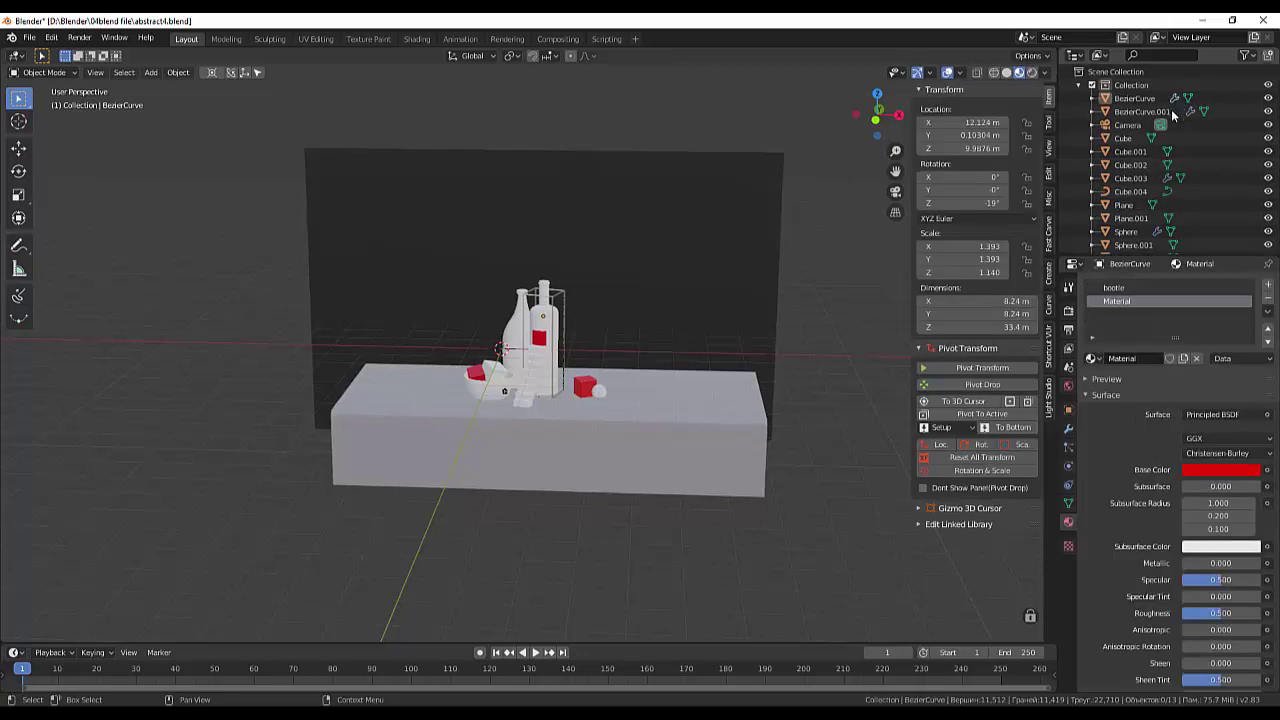
- Apply the modifiers on BezierCurve, BezierCurve.001, Cube.003's array and the Sphere's subdivision
click(30, 75)
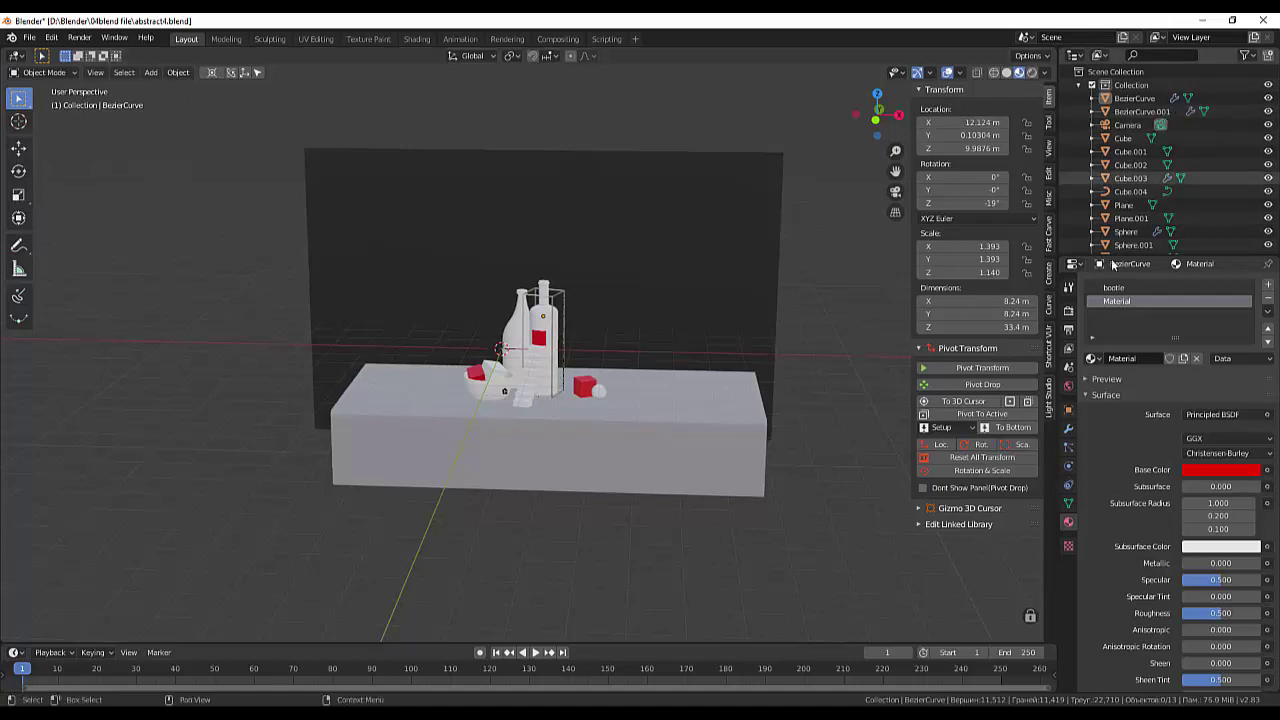
click(1068, 447)
click(1068, 428)
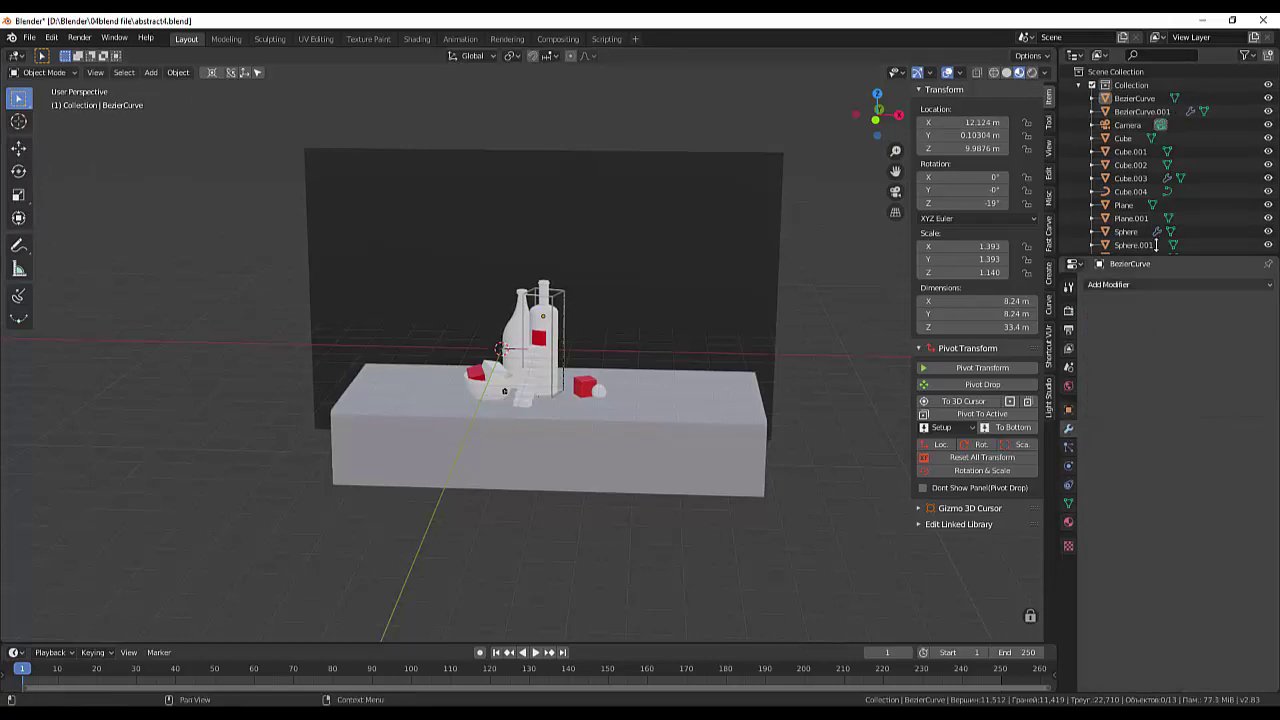
click(1140, 111)
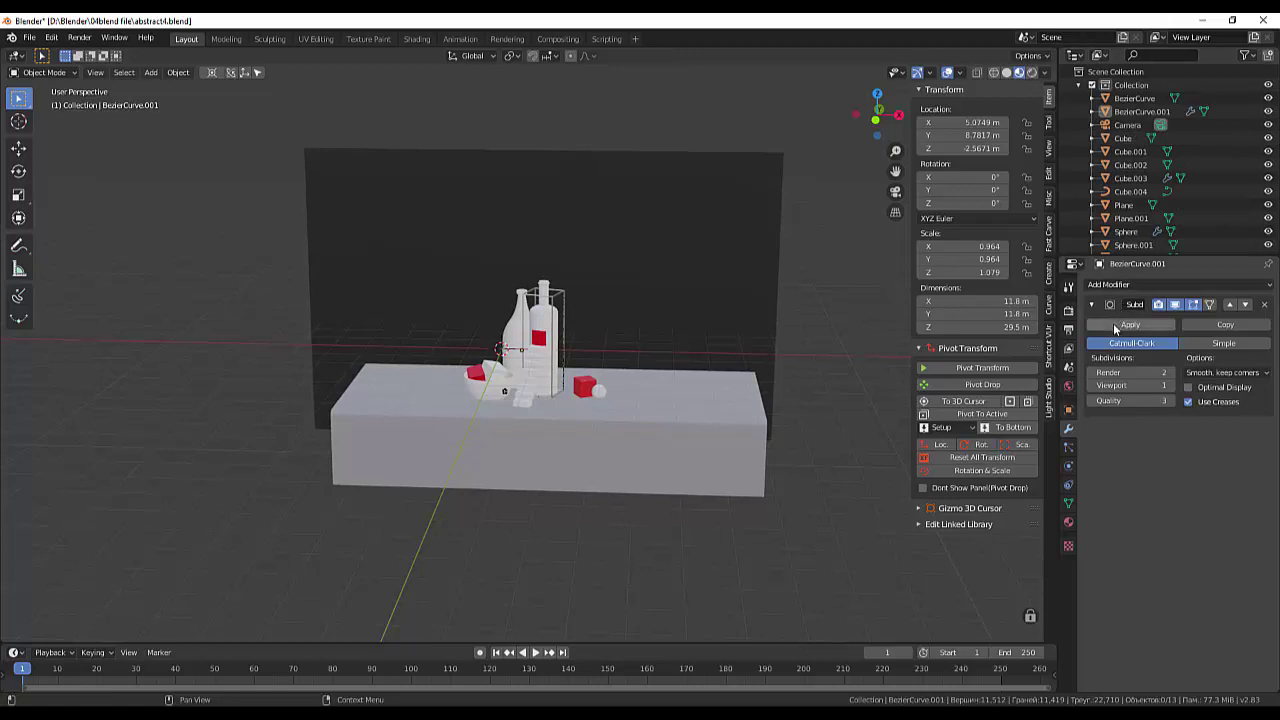
click(1135, 178)
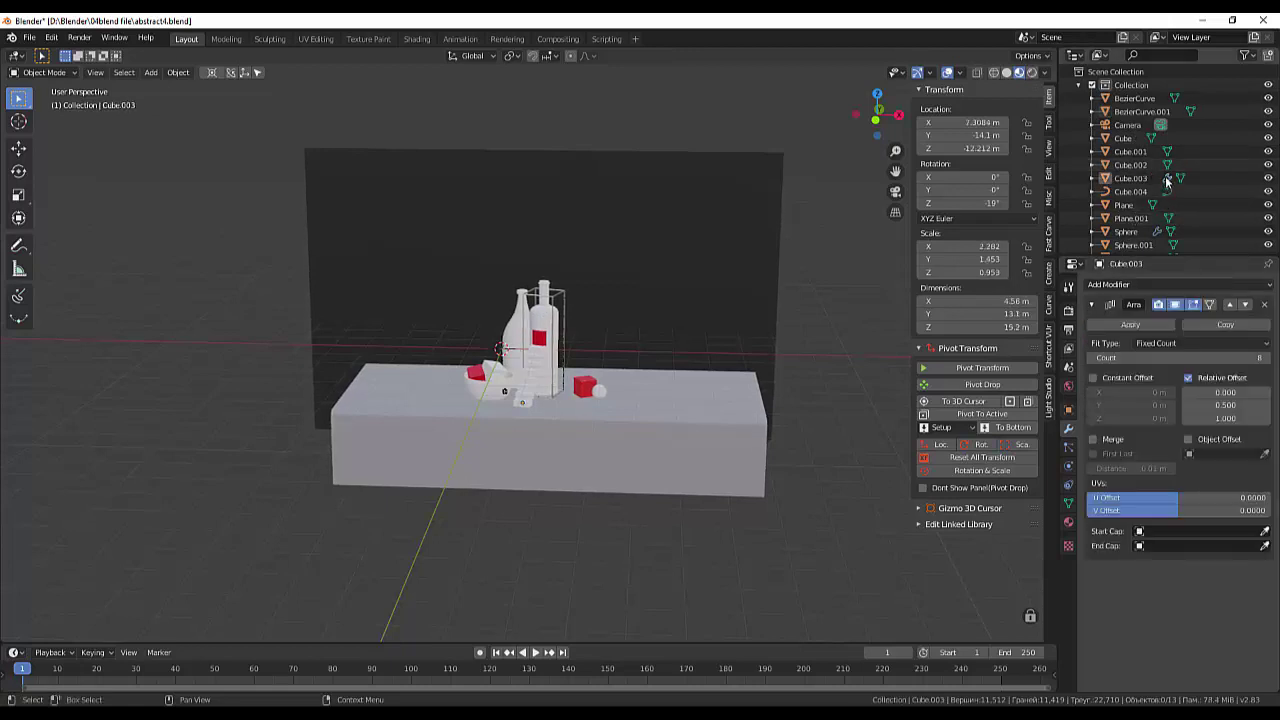
click(1125, 326)
click(1125, 231)
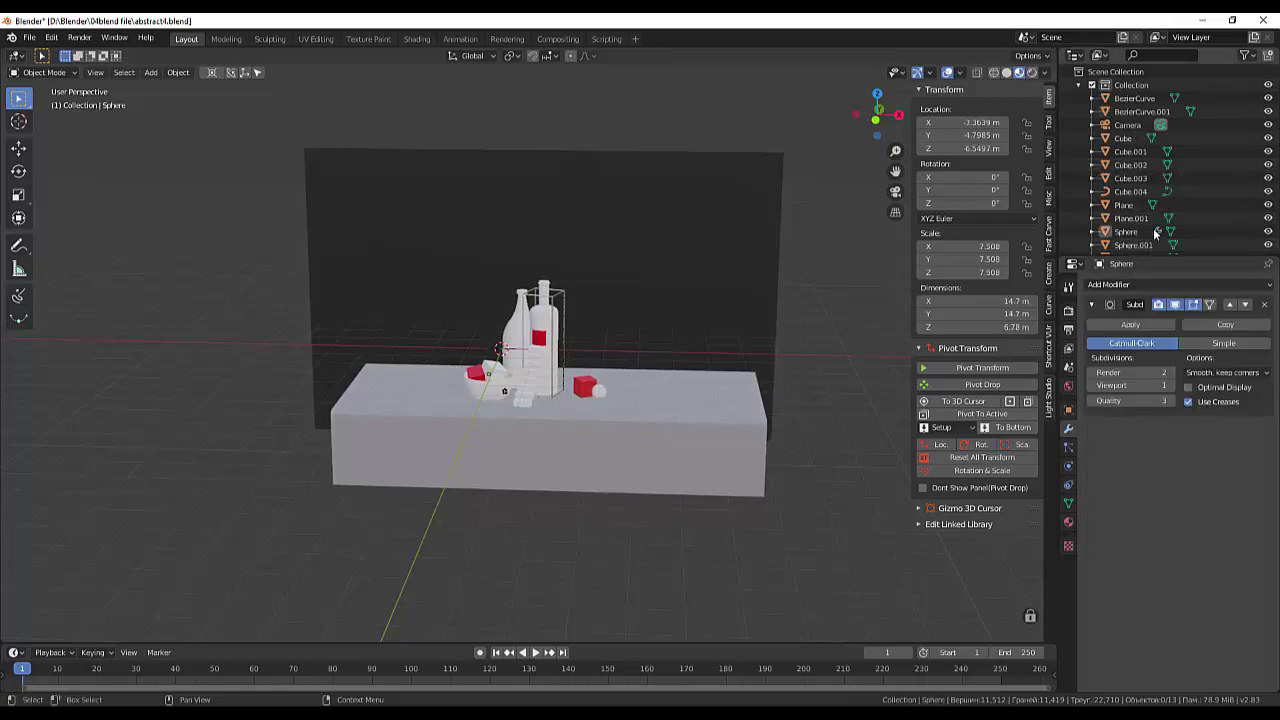
click(1138, 325)
scroll(1188, 212, down, 1)
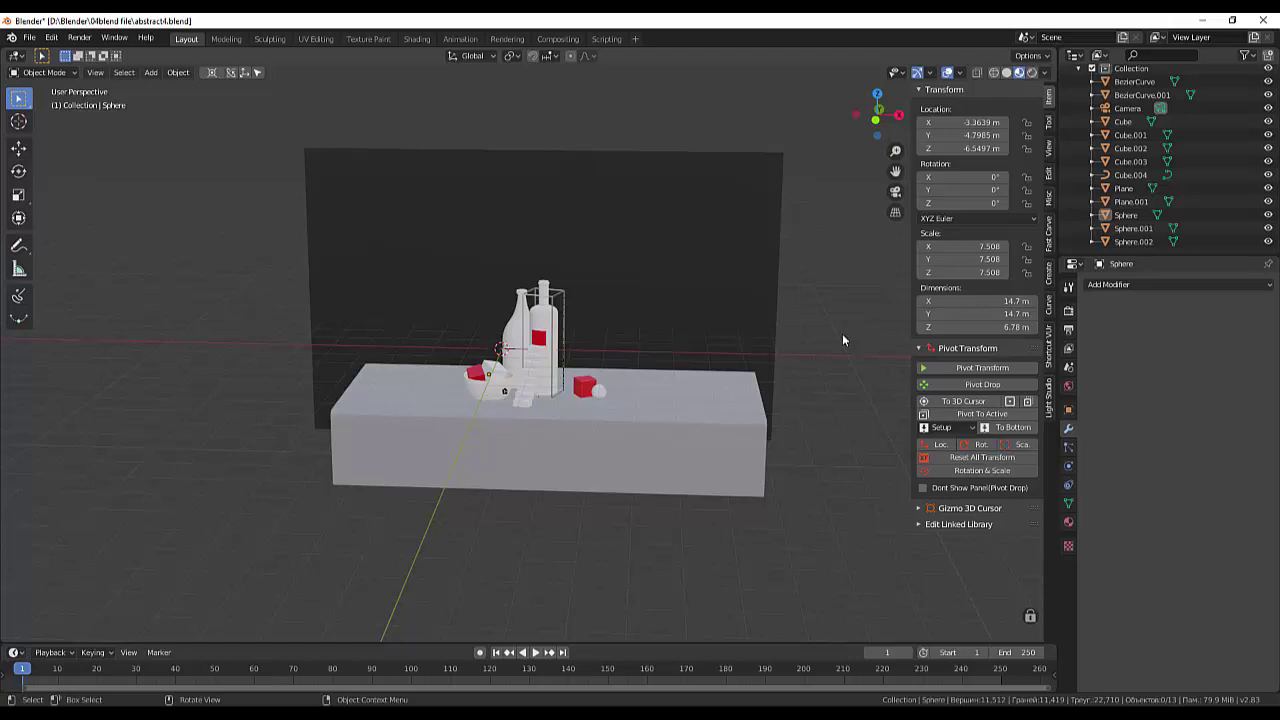
mouse_move(813, 176)
middle_down()
mouse_move(839, 159)
mouse_move(808, 186)
middle_up()
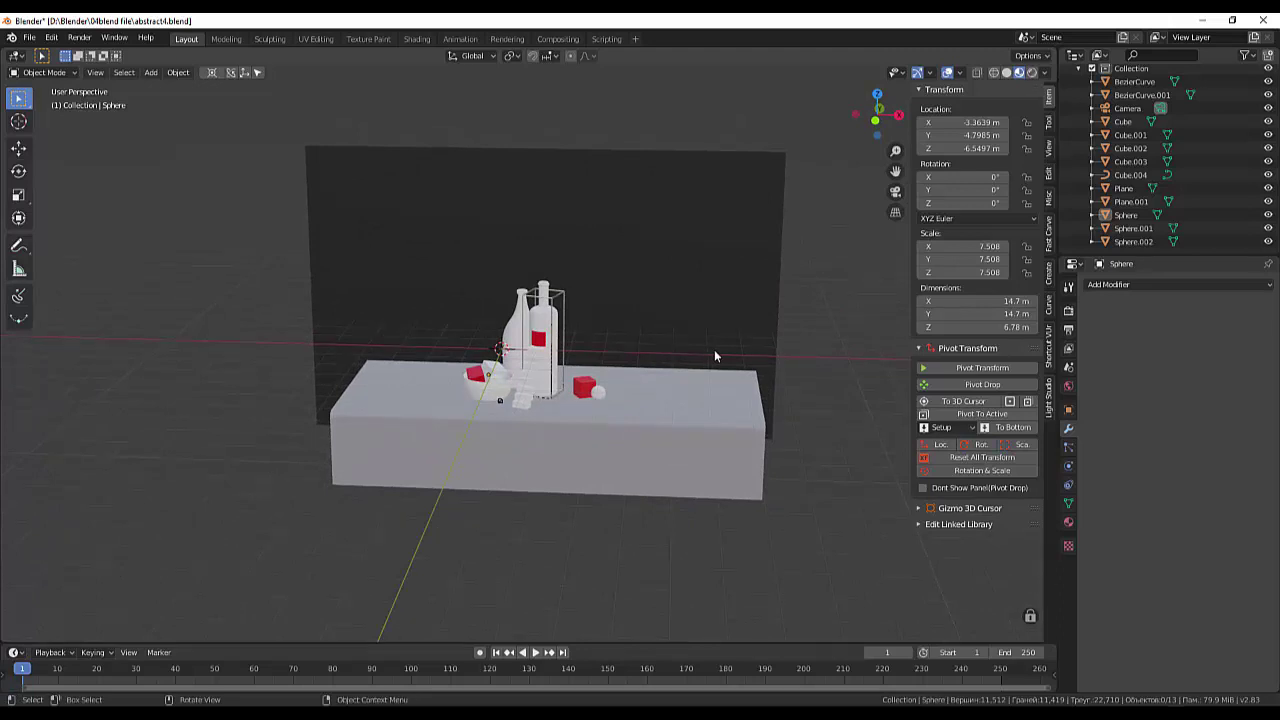
- Add a new plane, move it far left of the table and scale it about 27.8 times
key(shift+a)
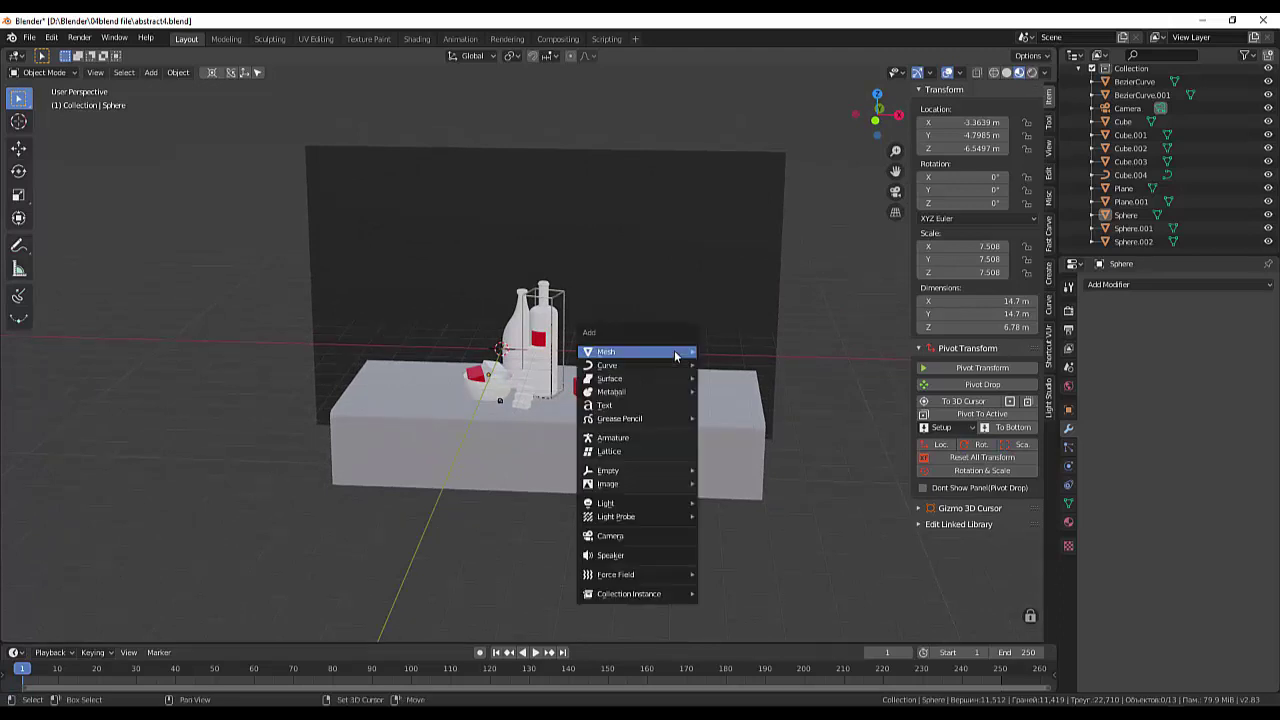
mouse_move(634, 352)
click(716, 353)
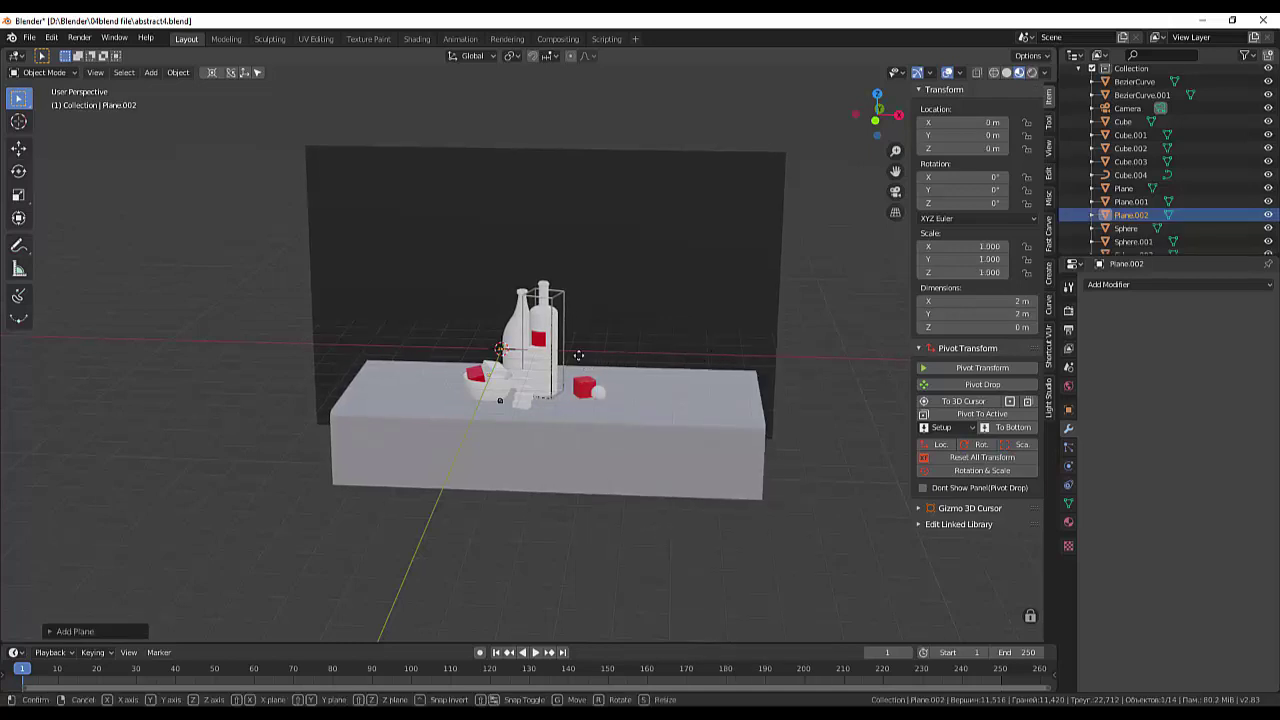
key(g)
click(330, 296)
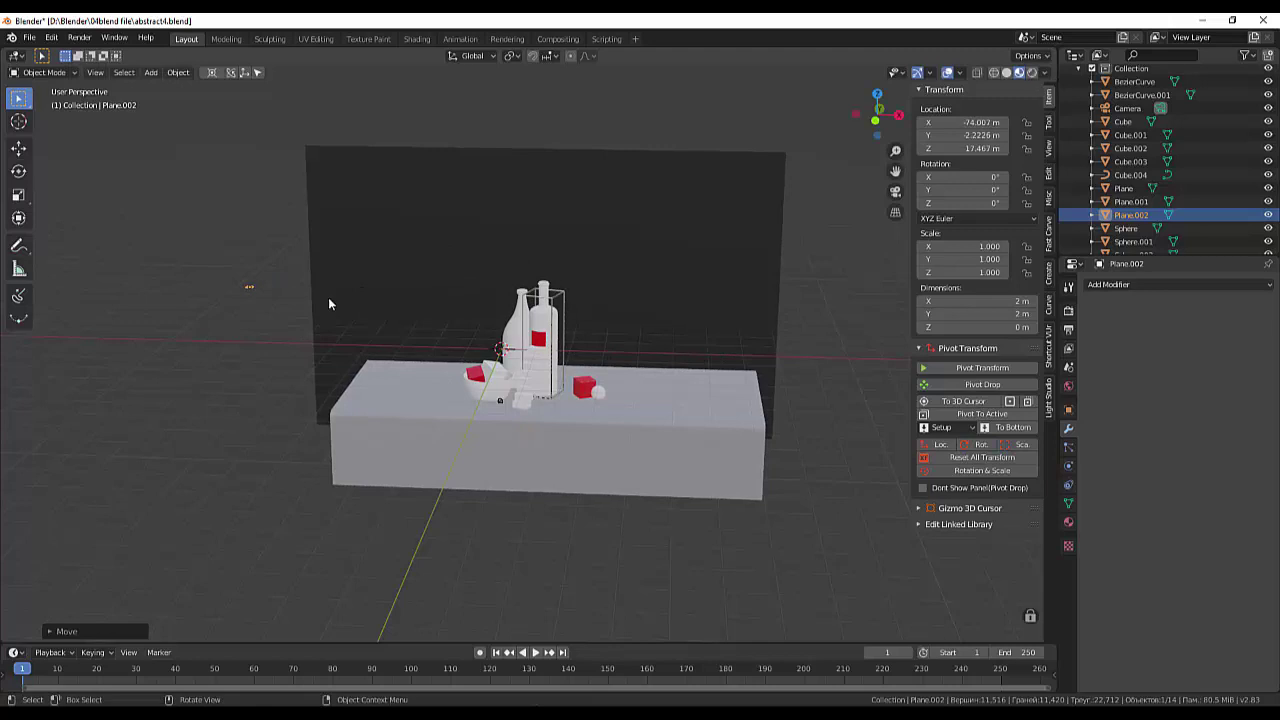
key(s)
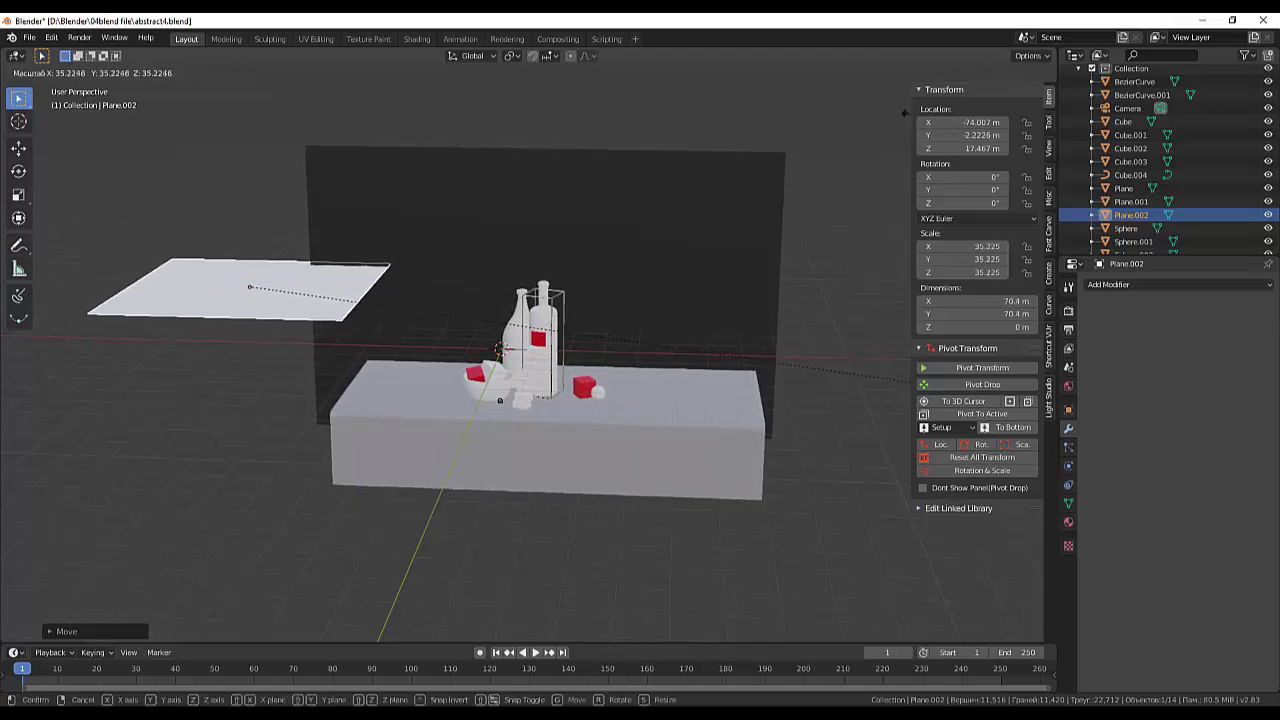
click(324, 112)
- Tilt Plane.002 upright to 109° around the Y axis
middle_drag(310, 130, 389, 131)
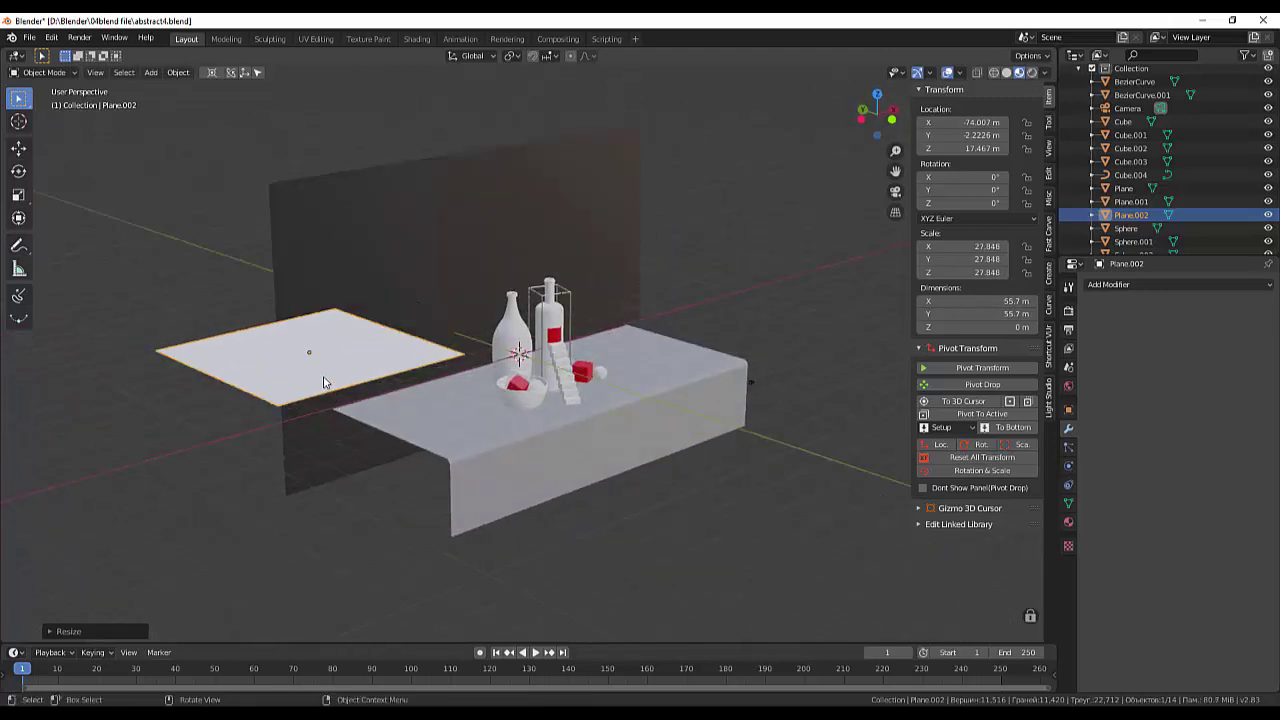
key(r)
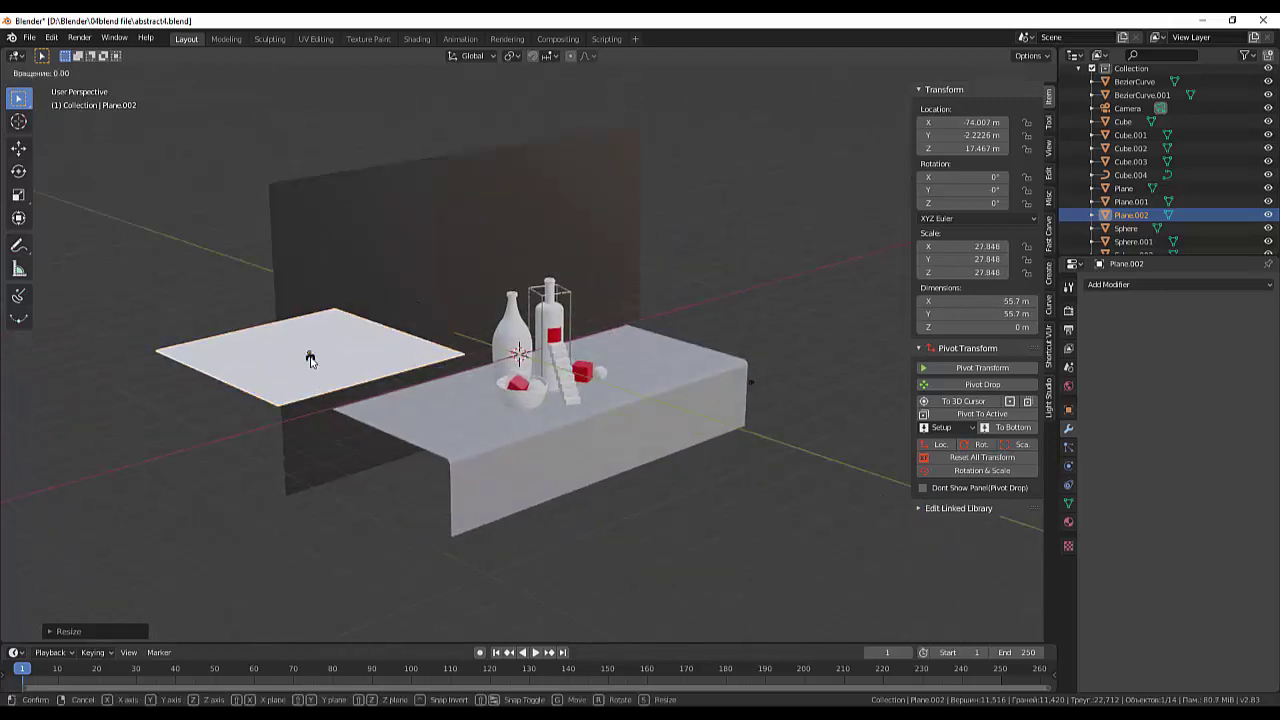
key(Escape)
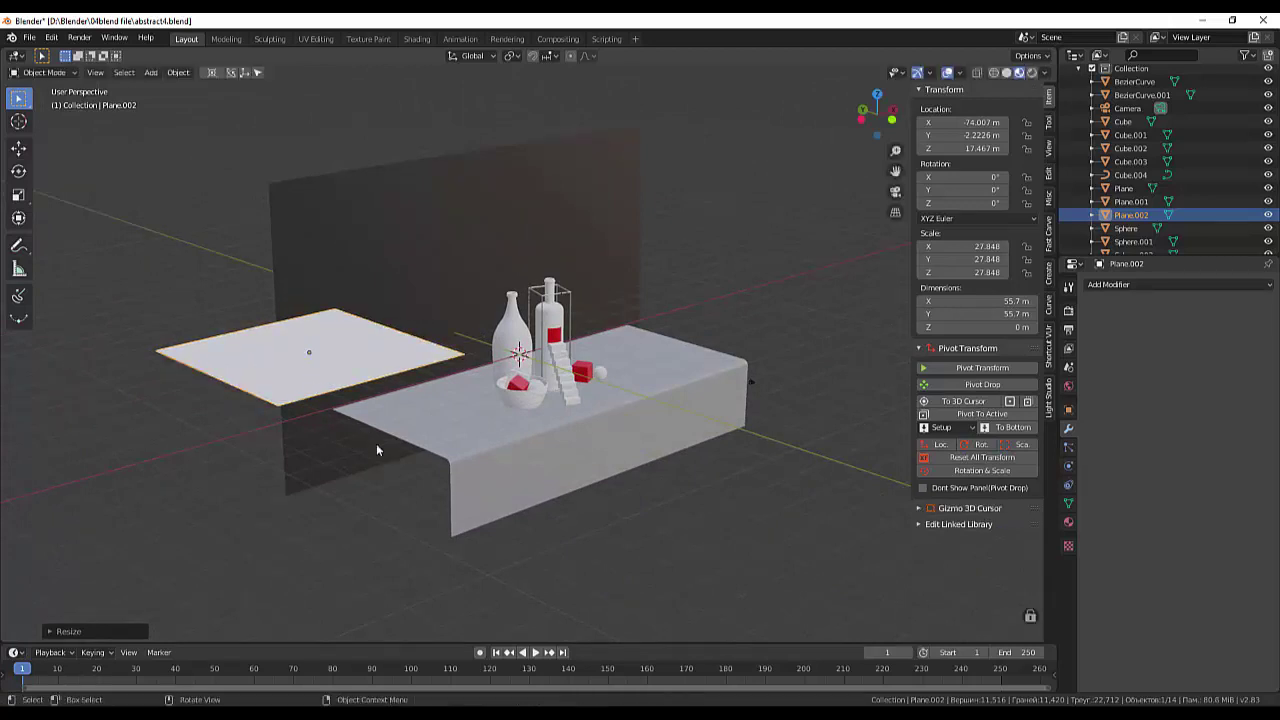
key(r)
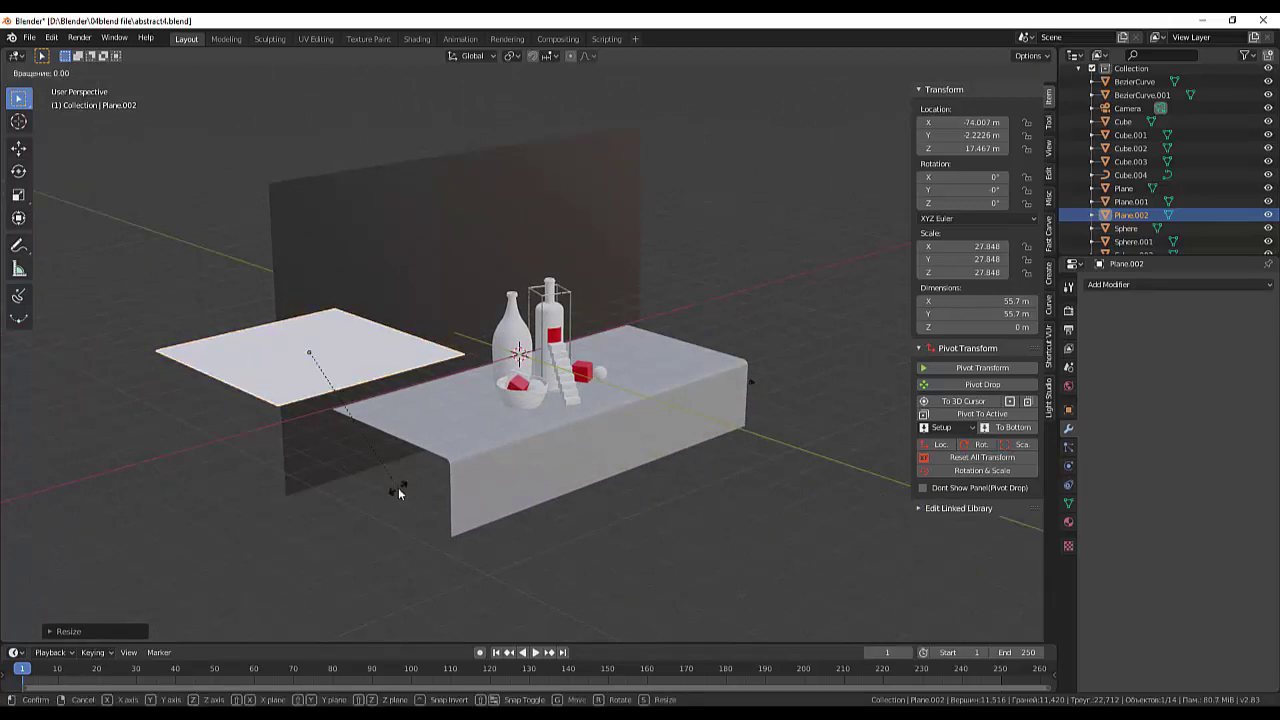
key(y)
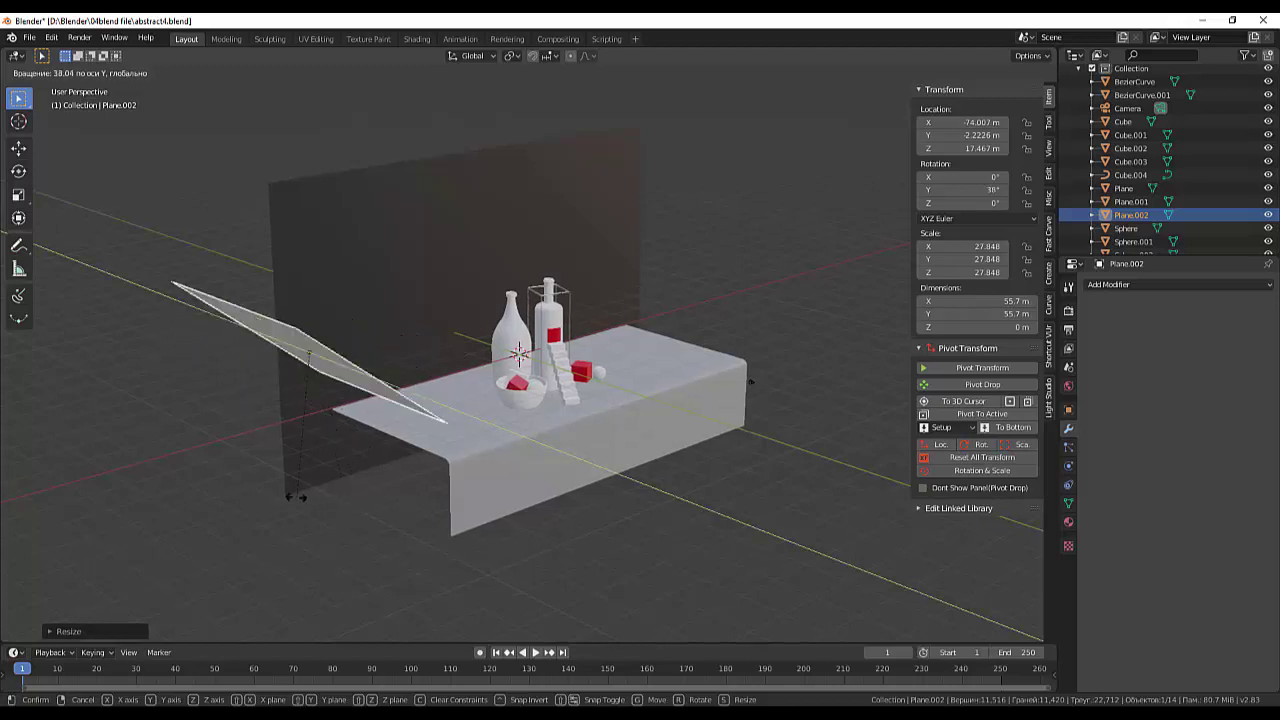
click(310, 375)
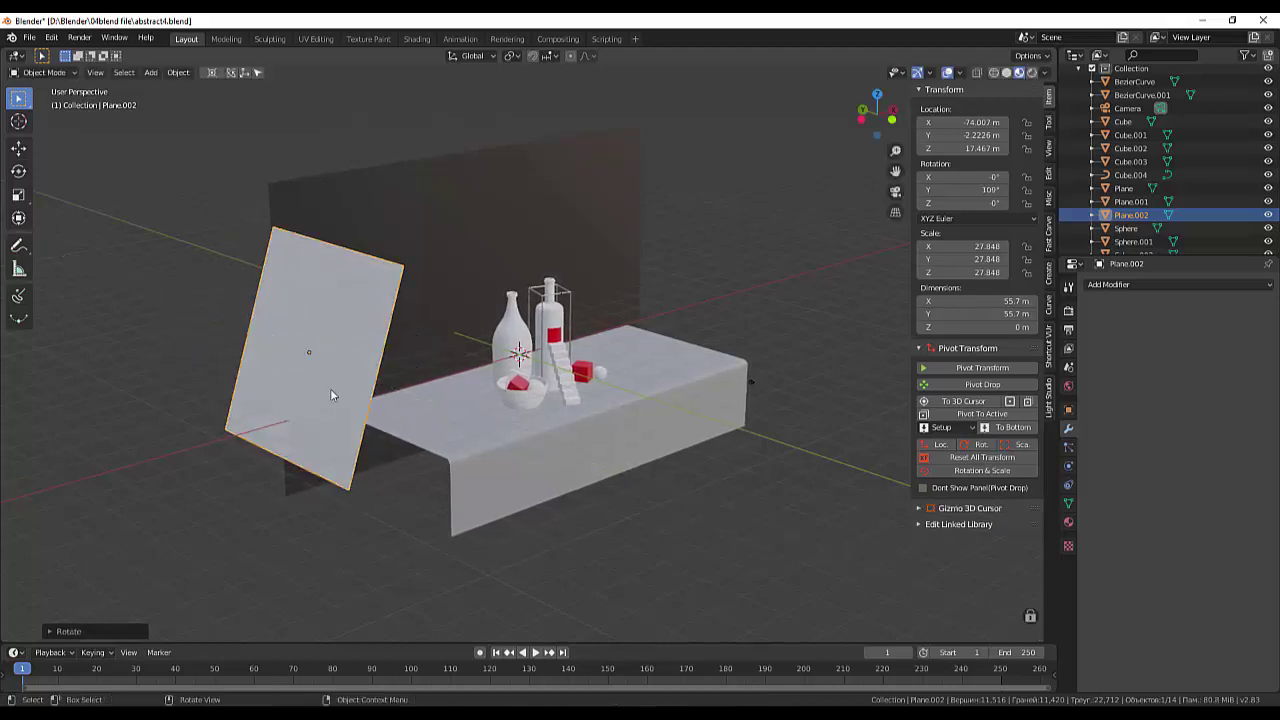
mouse_move(330, 388)
middle_down()
mouse_move(525, 435)
mouse_move(524, 412)
middle_up()
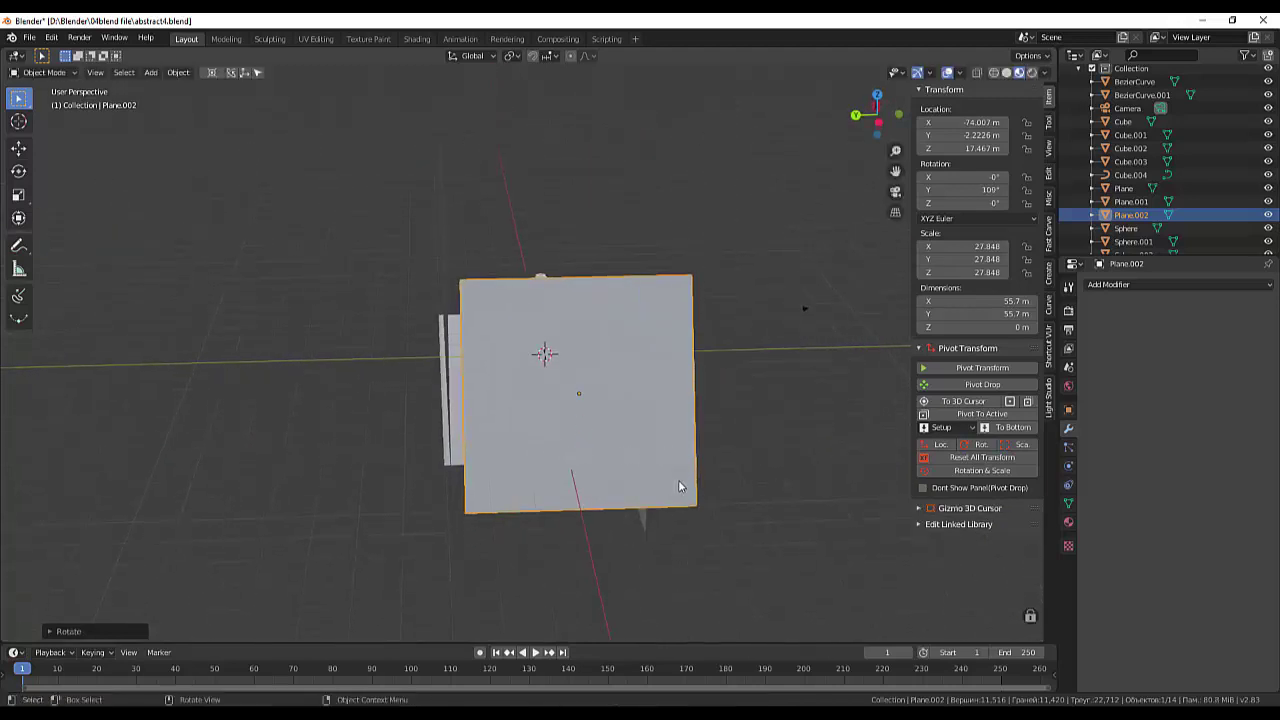
middle_drag(678, 486, 670, 522)
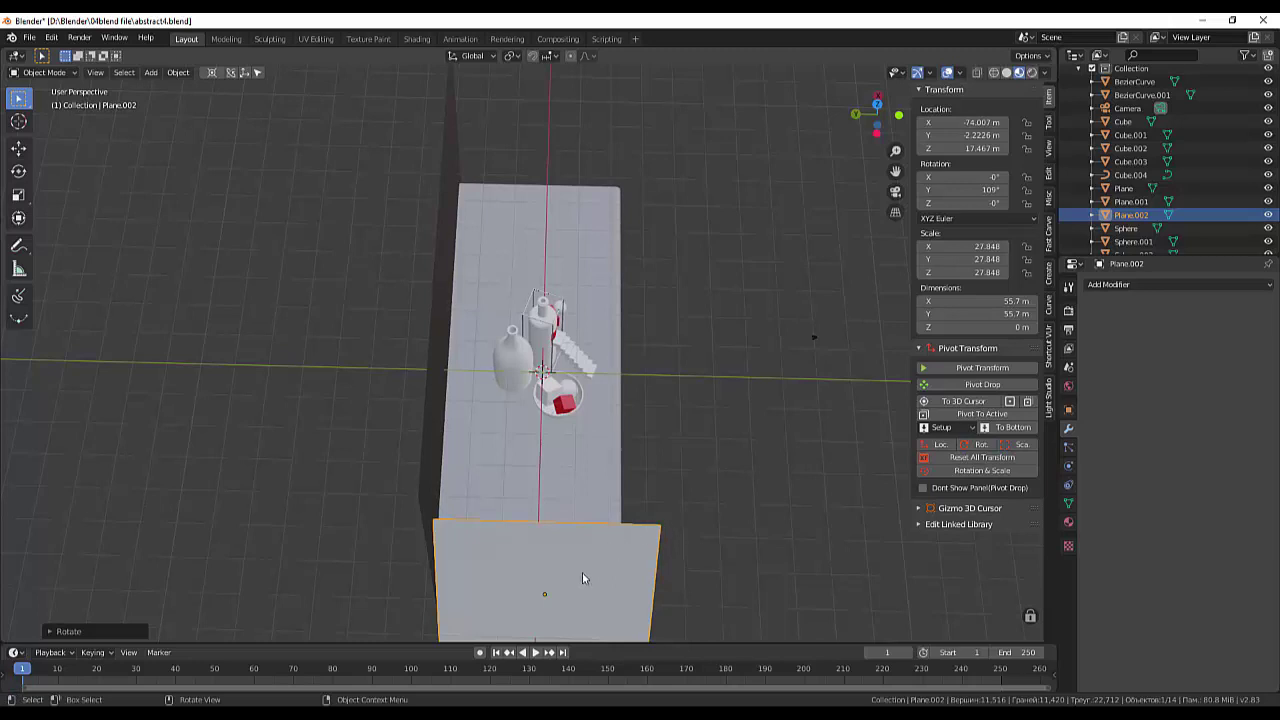
- In top view, move the plane beside the table's front-left corner and angle it to 2.84°/106°/30.9°
key(KP_7)
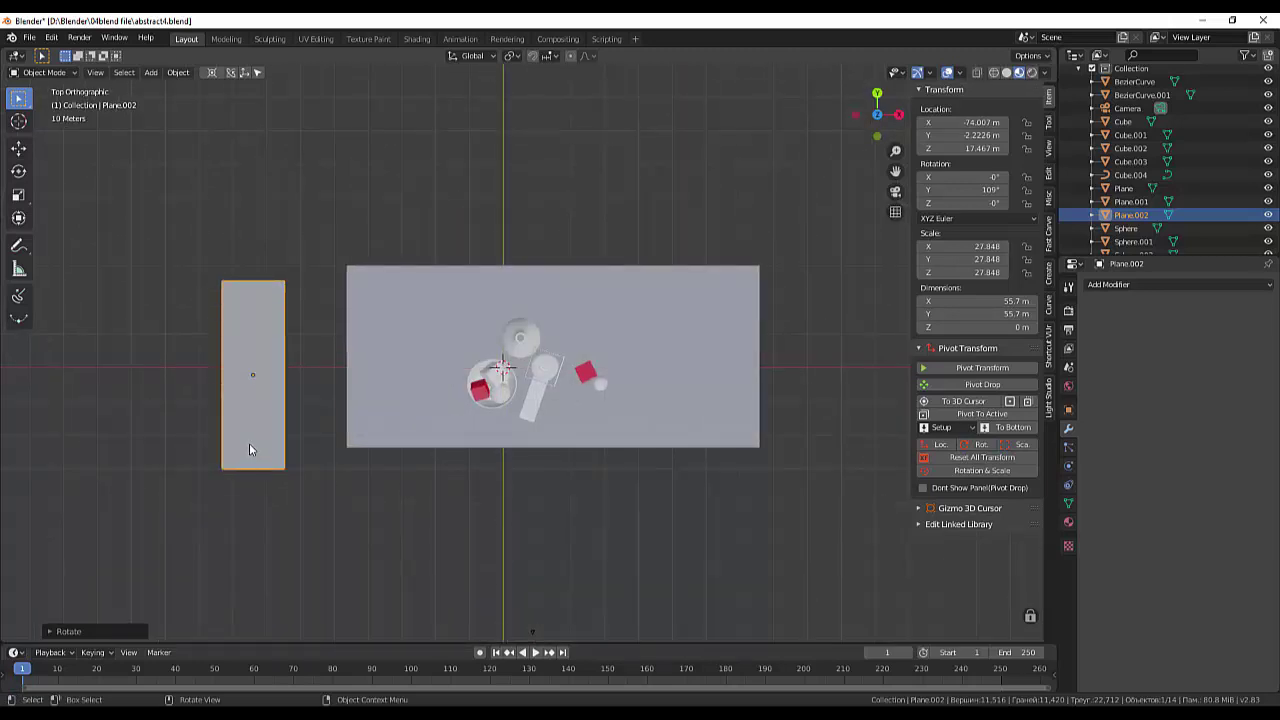
key(g)
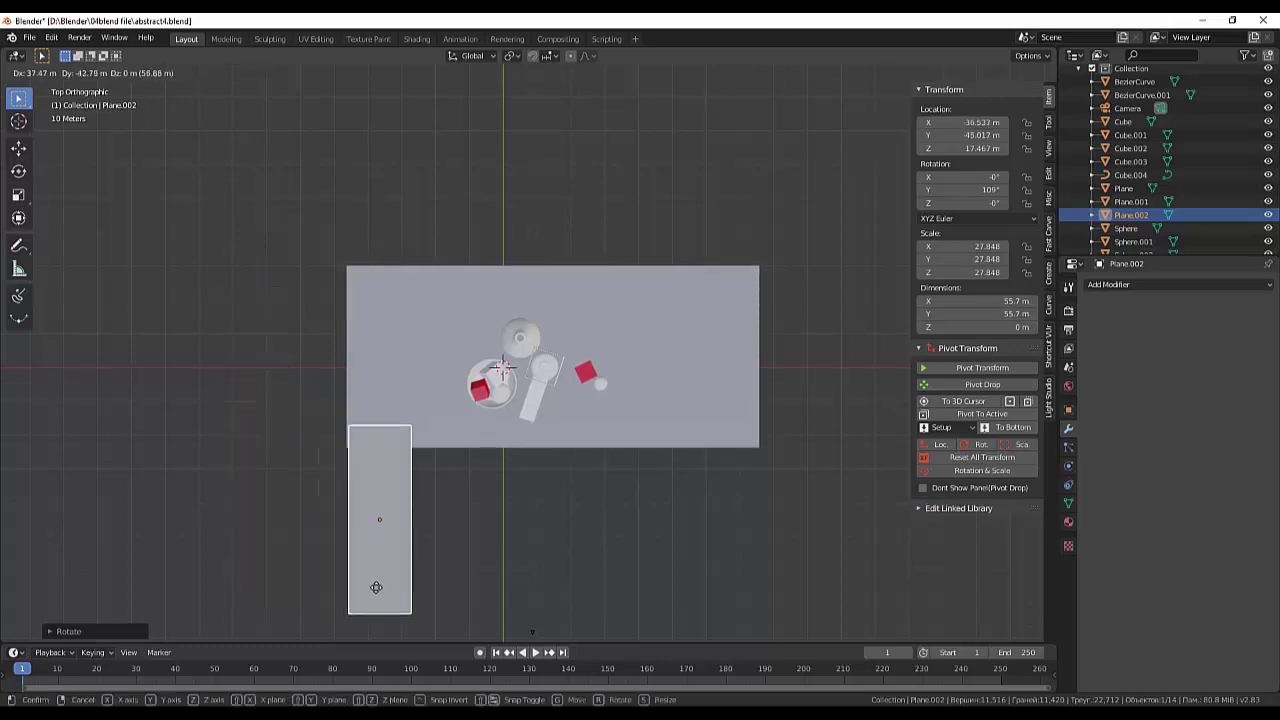
click(363, 589)
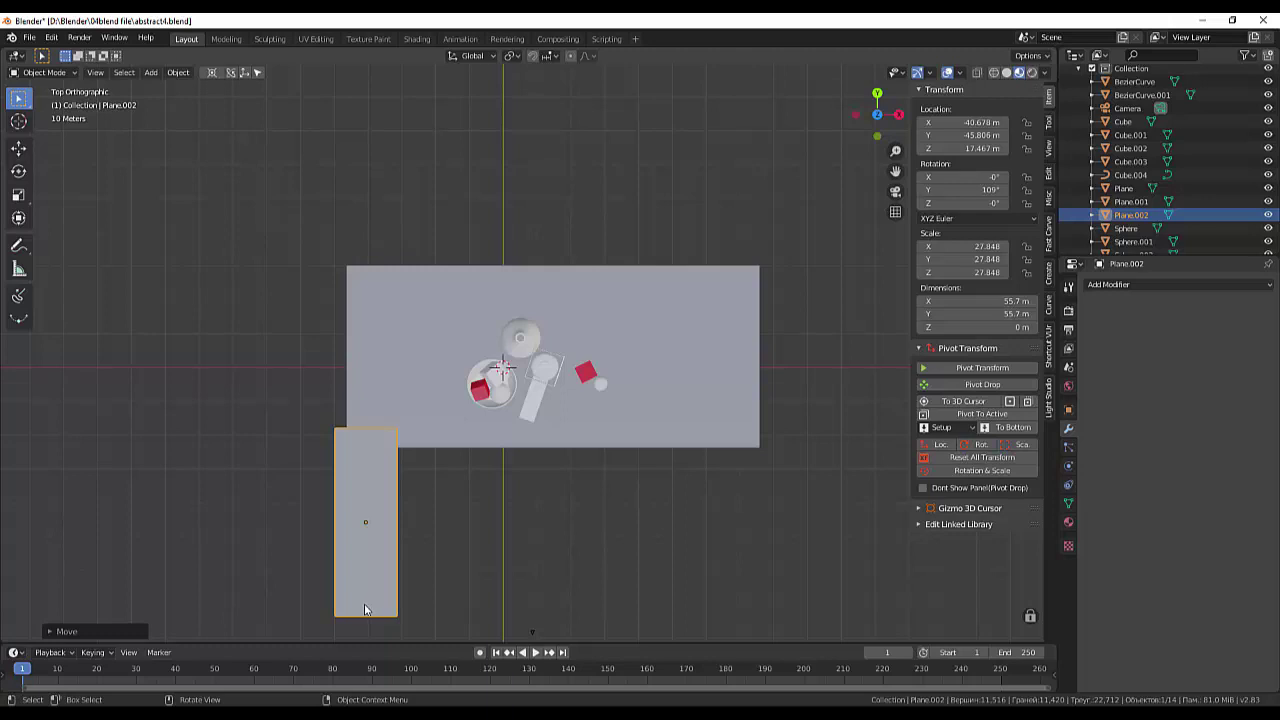
key(r)
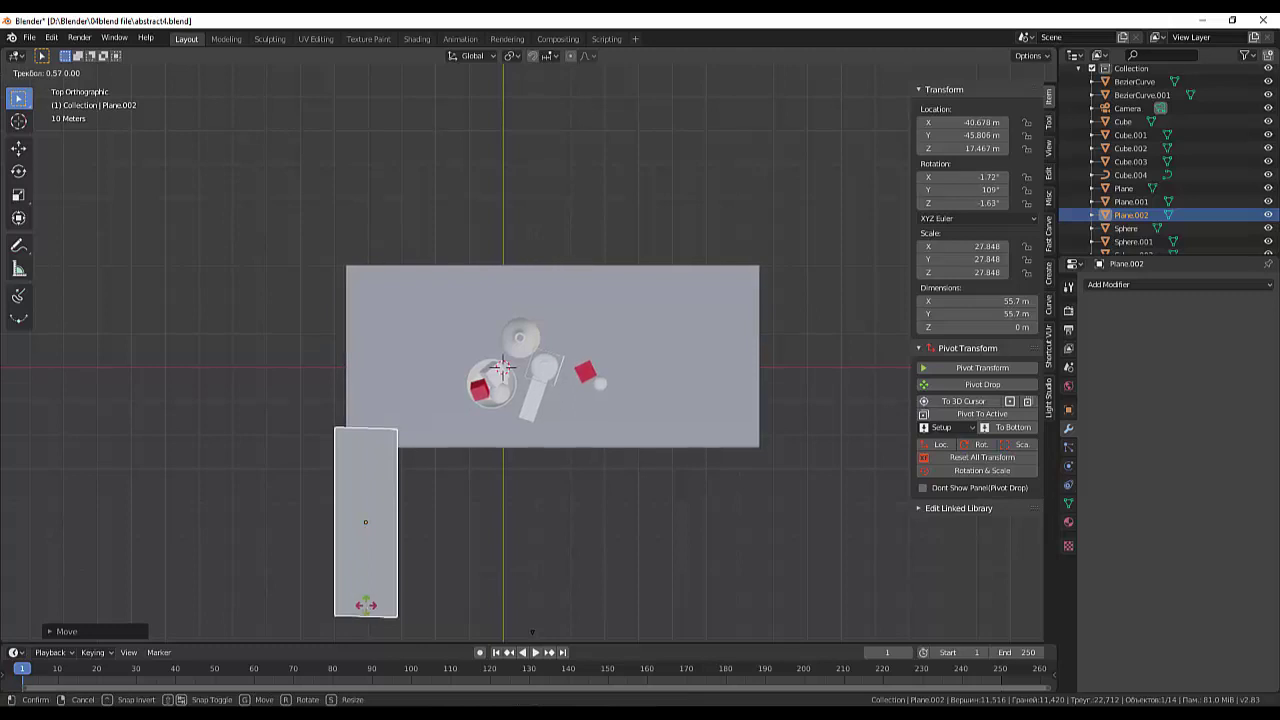
key(r)
click(442, 578)
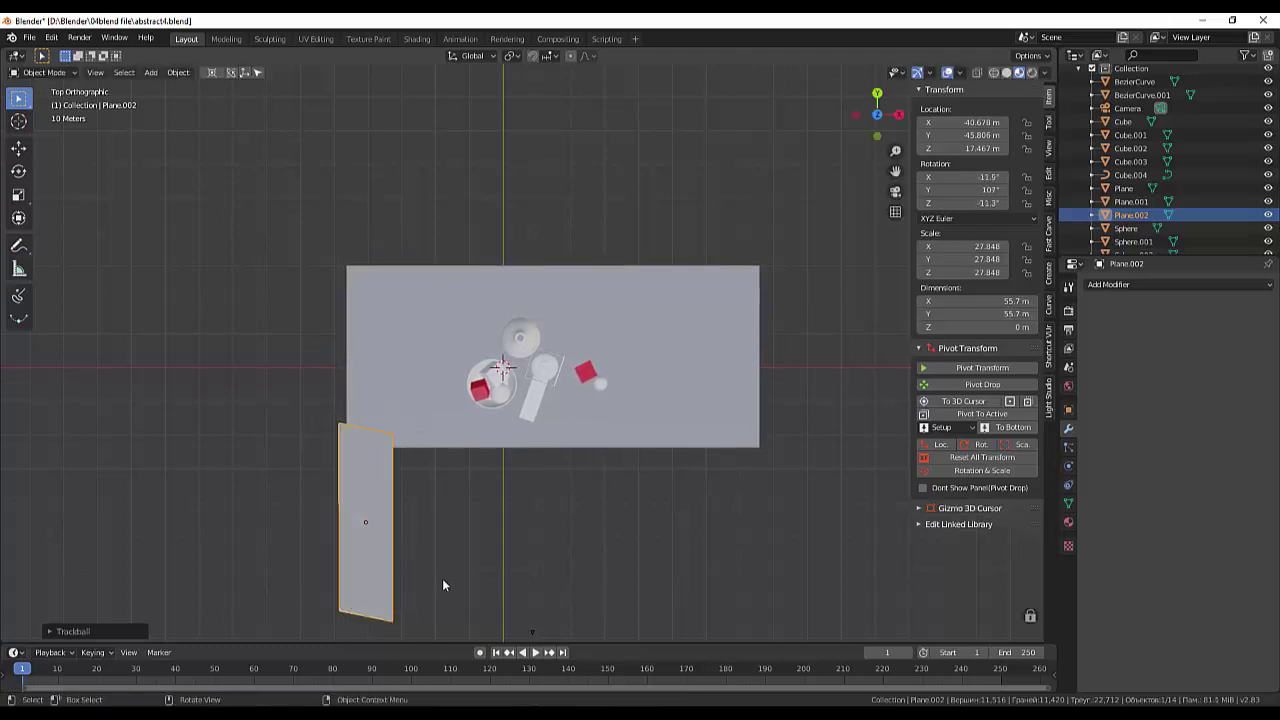
mouse_move(442, 578)
middle_down()
mouse_move(441, 471)
mouse_move(473, 562)
mouse_move(434, 543)
mouse_move(396, 566)
middle_up()
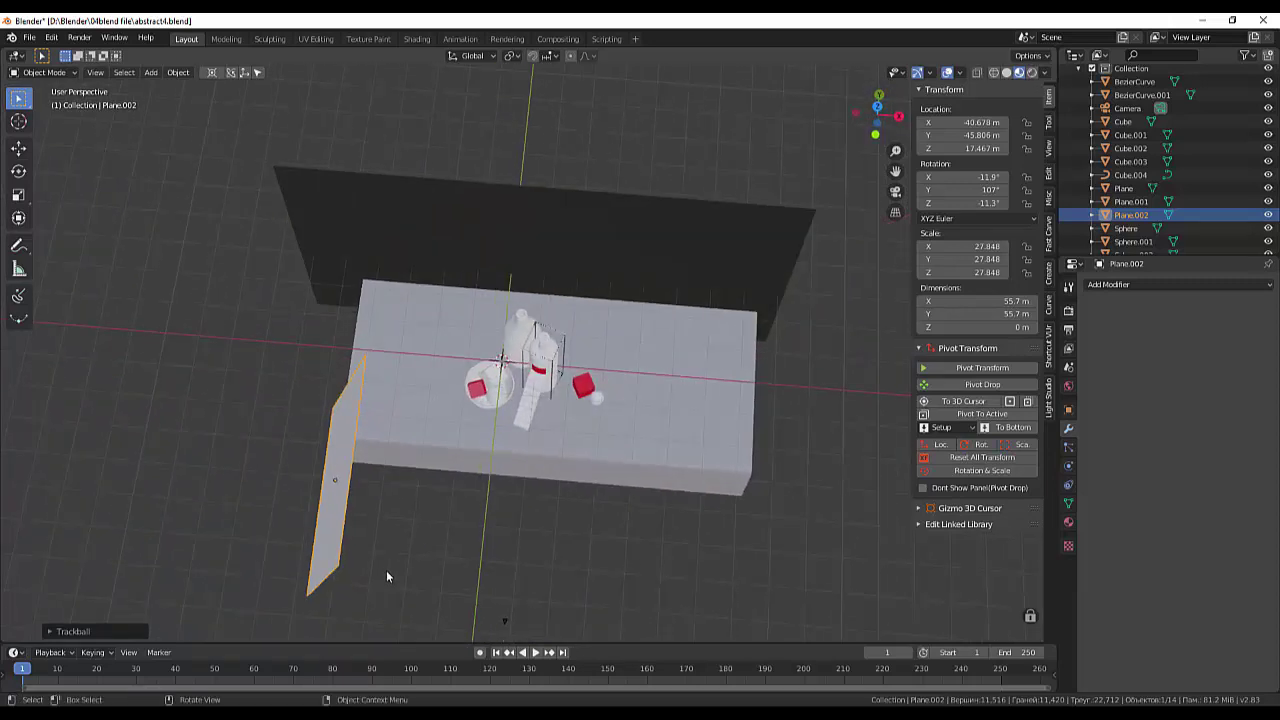
key(r)
key(z)
click(447, 553)
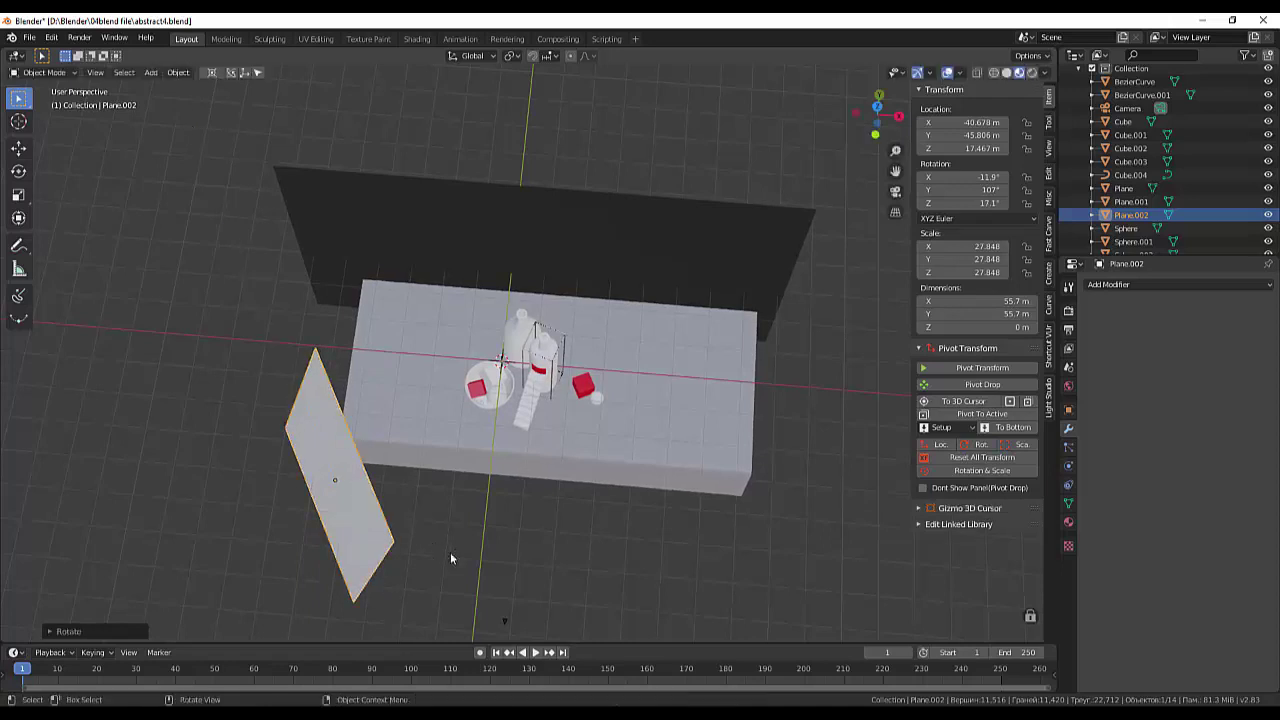
mouse_move(450, 552)
middle_down()
mouse_move(468, 414)
mouse_move(444, 421)
mouse_move(523, 437)
mouse_move(571, 408)
middle_up()
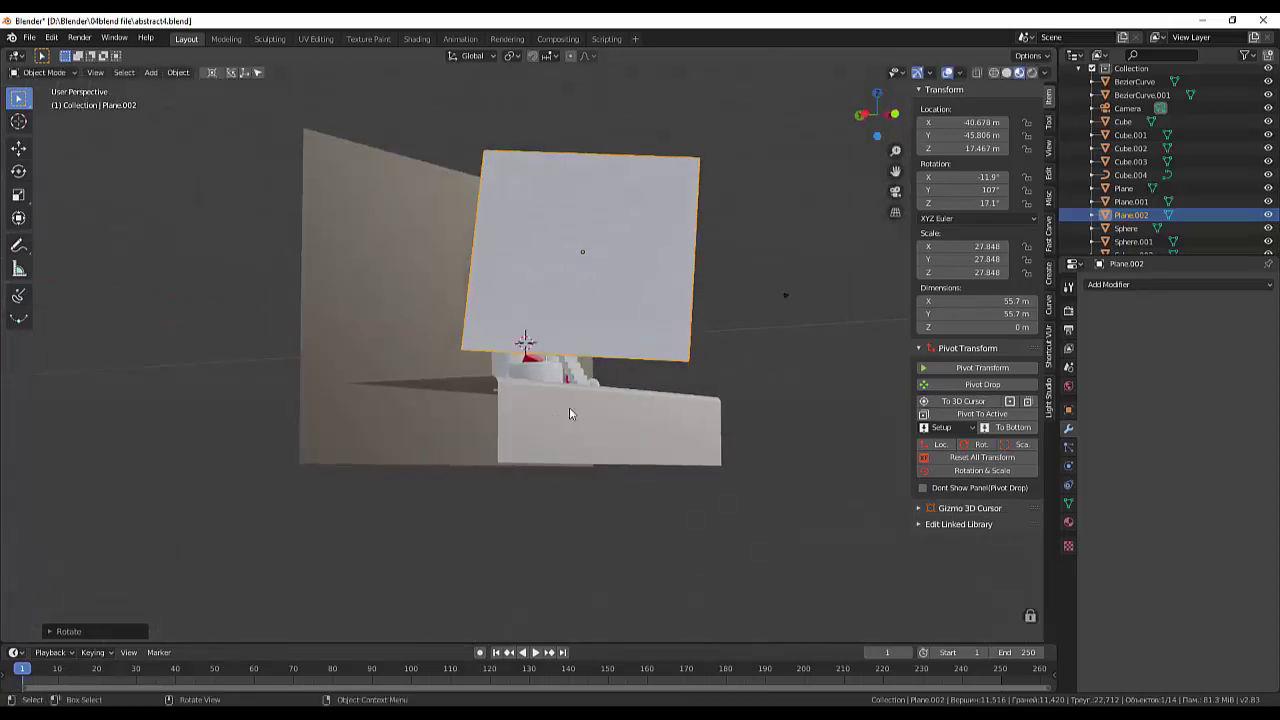
key(r)
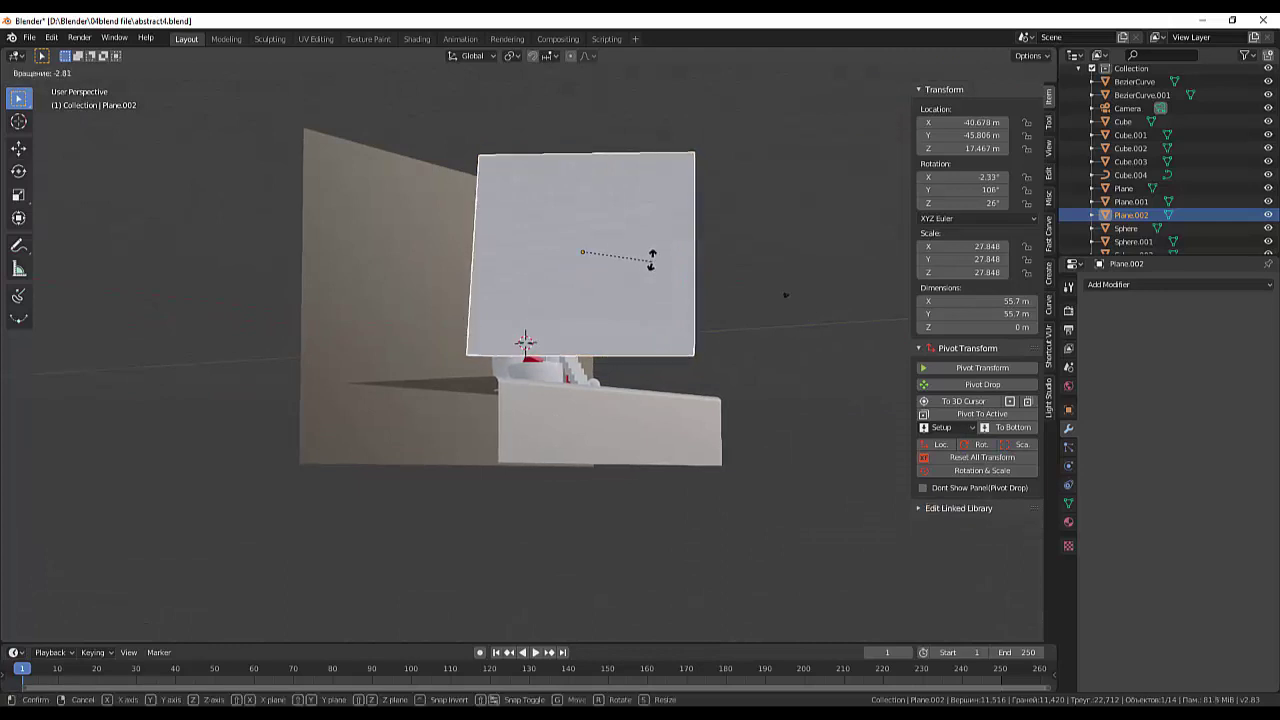
click(672, 303)
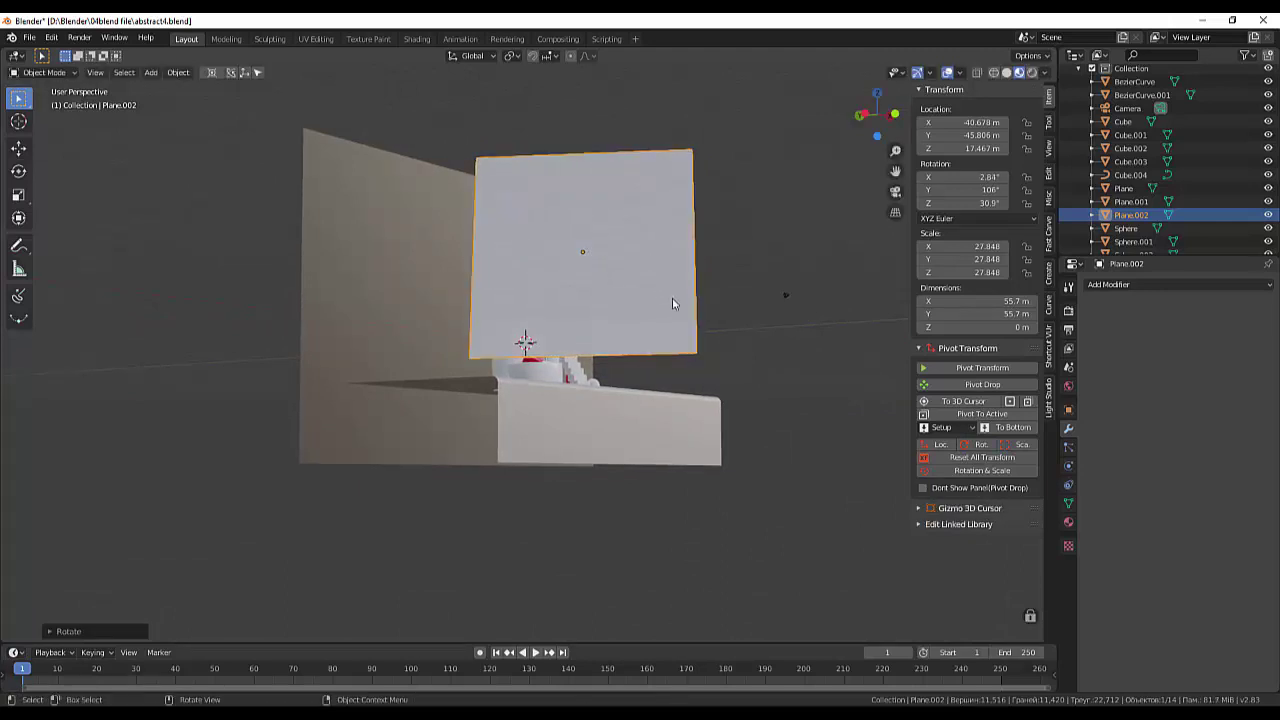
- Shrink the plane, stretch it along Z into an 87.4 × 10.3 m strip, and set it beside the table
key(s)
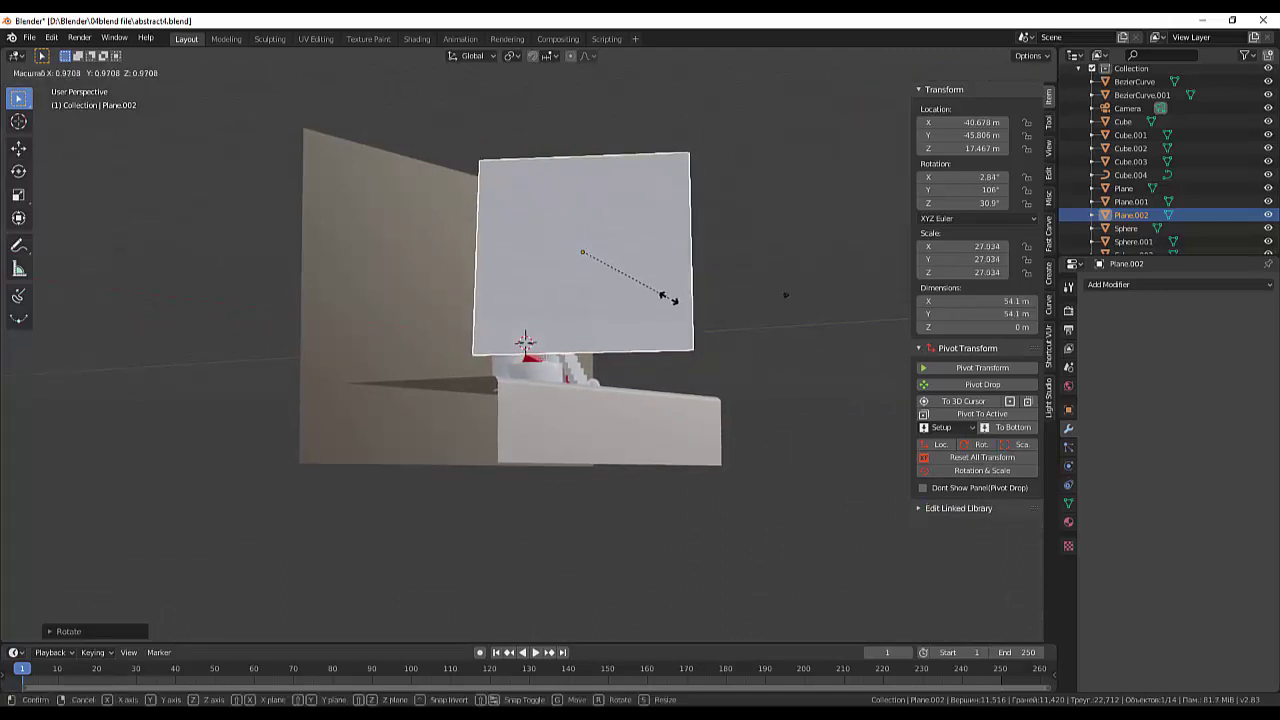
click(589, 270)
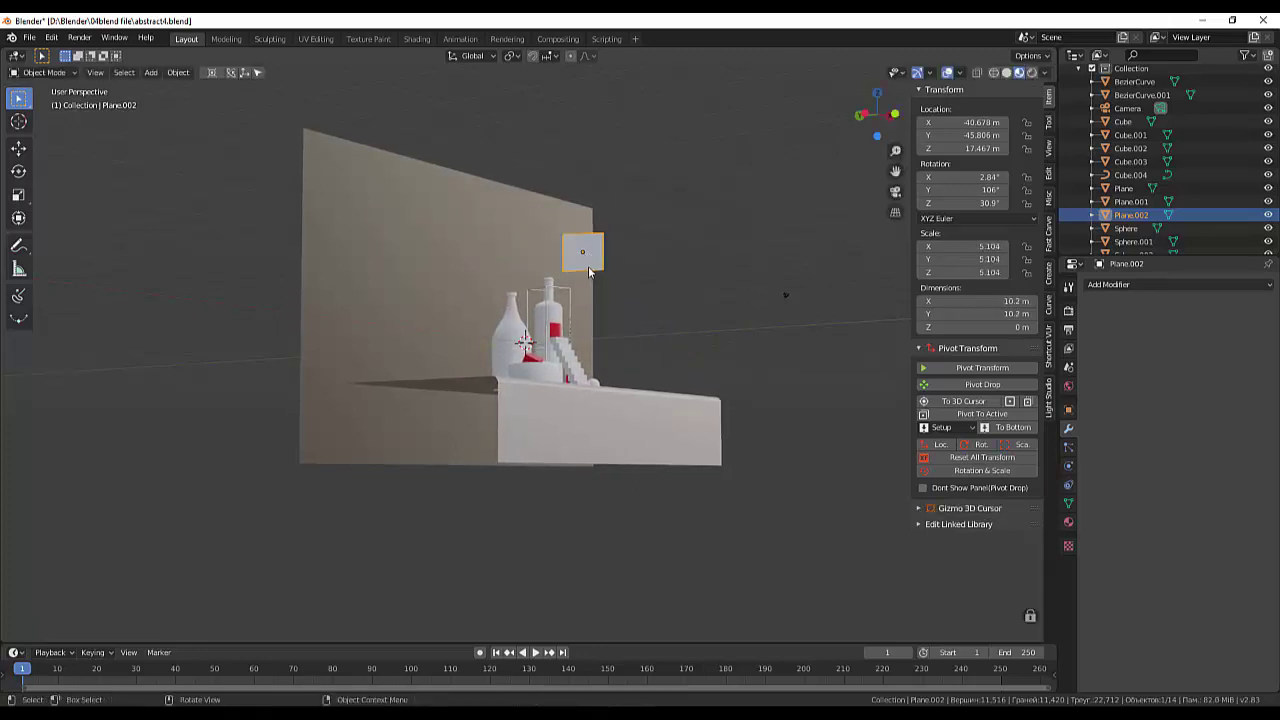
key(s)
key(z)
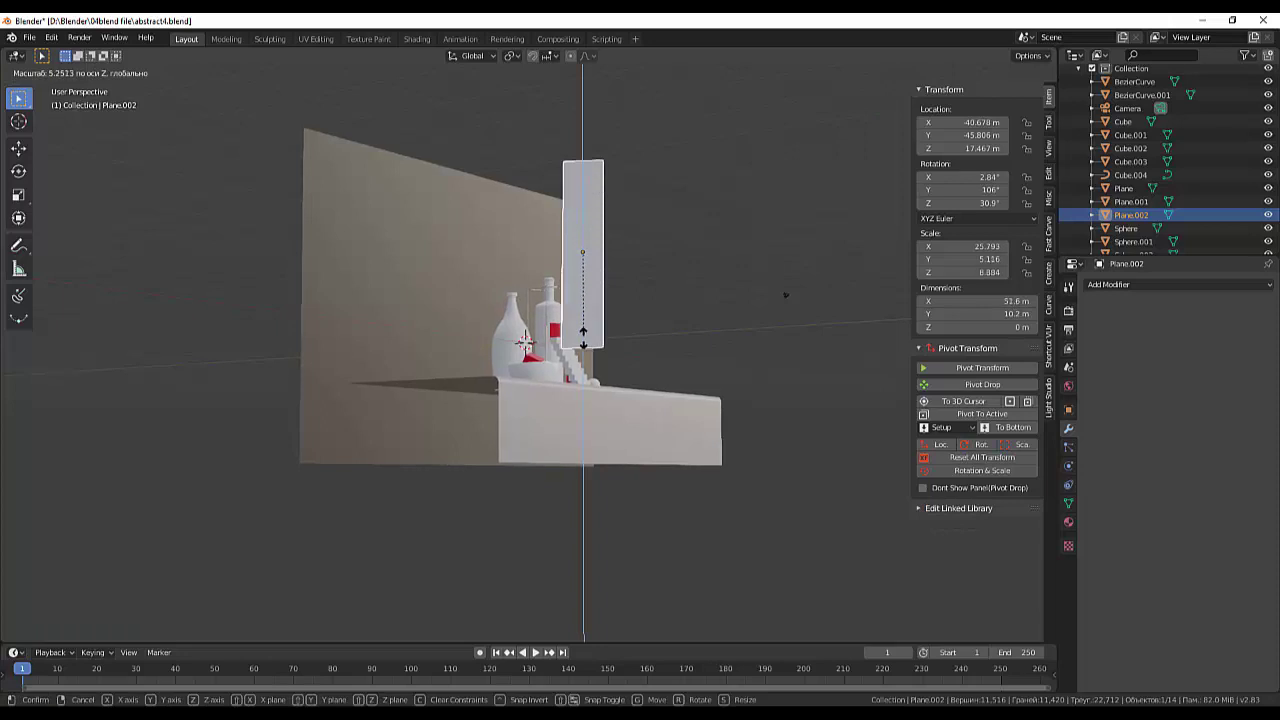
click(575, 395)
mouse_move(676, 320)
middle_down()
mouse_move(592, 420)
mouse_move(628, 431)
middle_up()
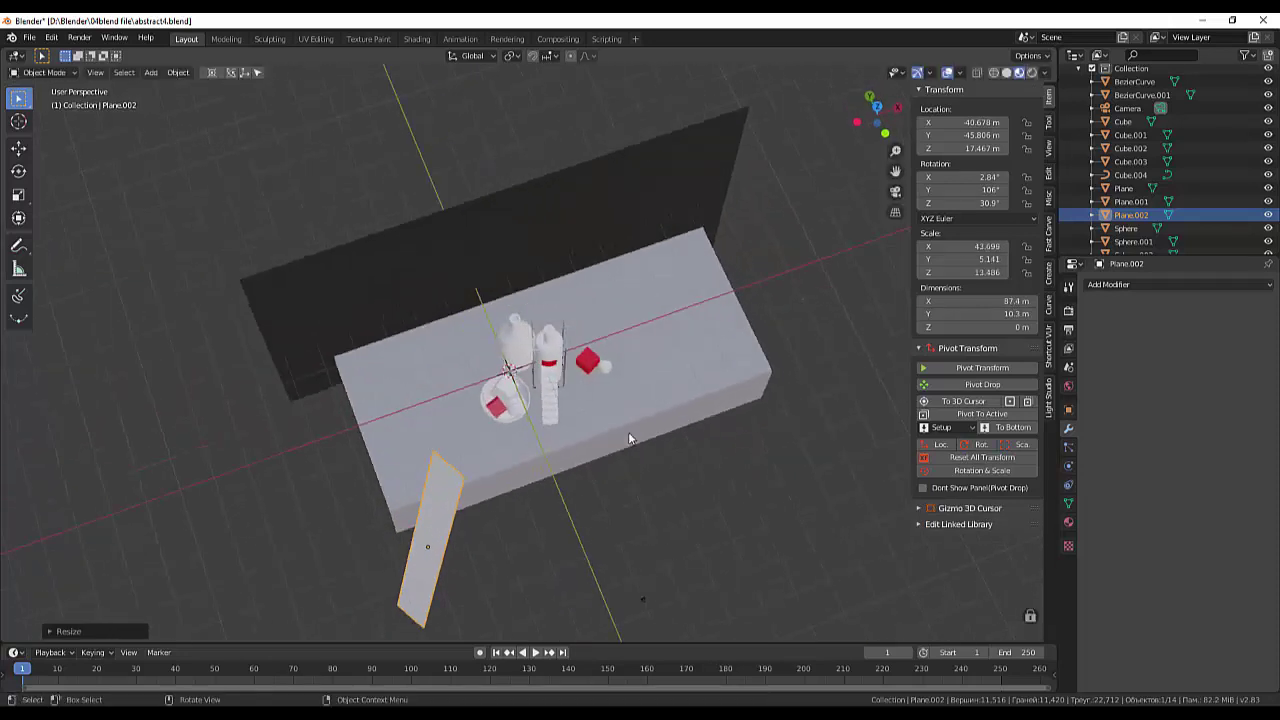
click(435, 530)
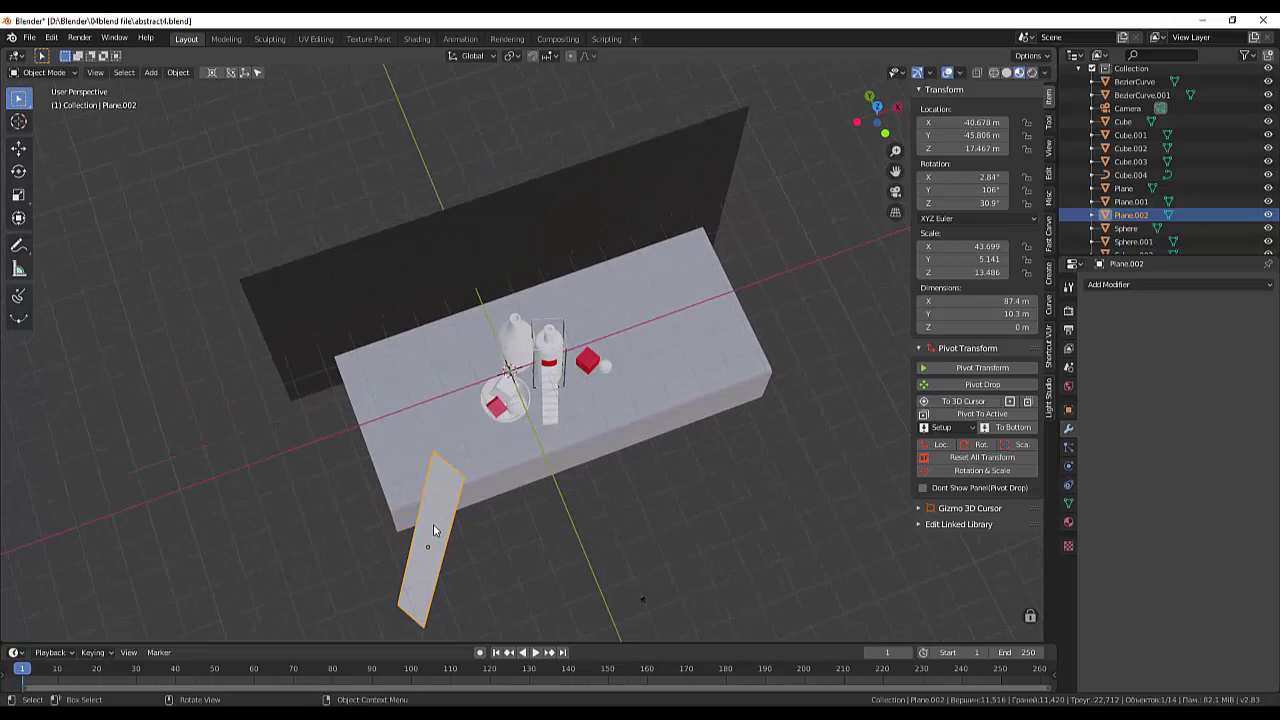
key(g)
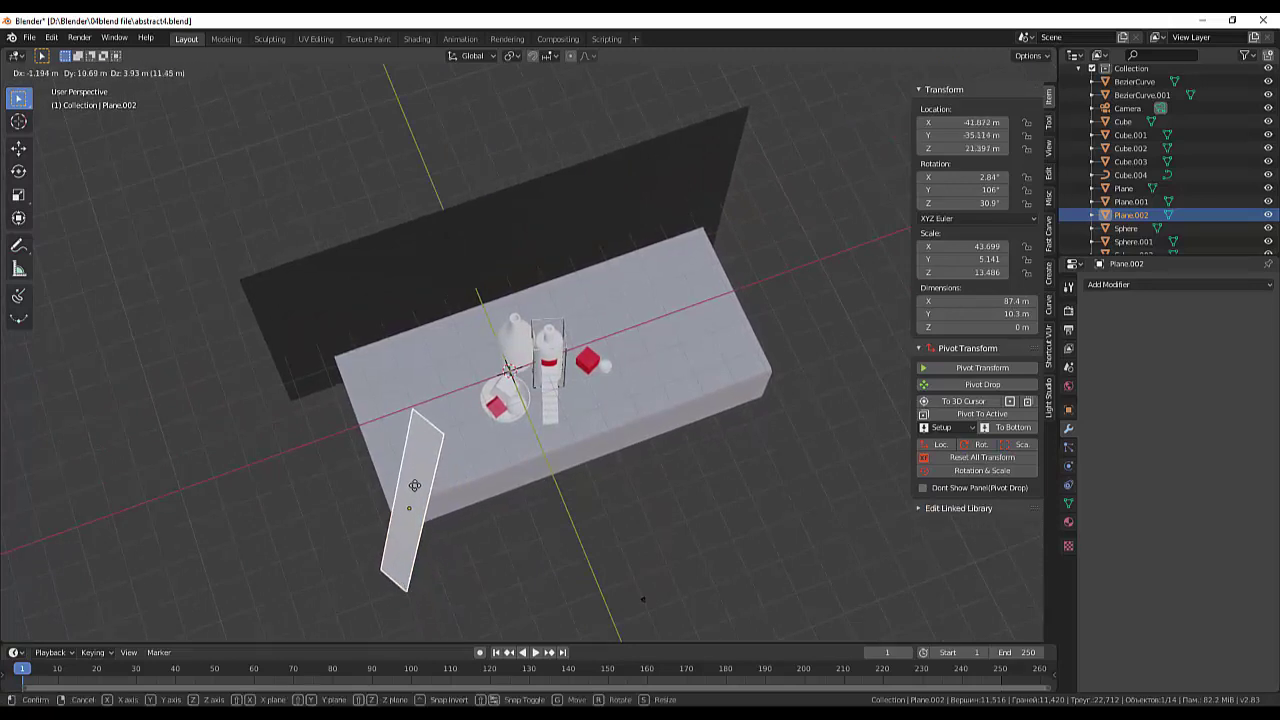
click(642, 599)
middle_drag(586, 518, 557, 437)
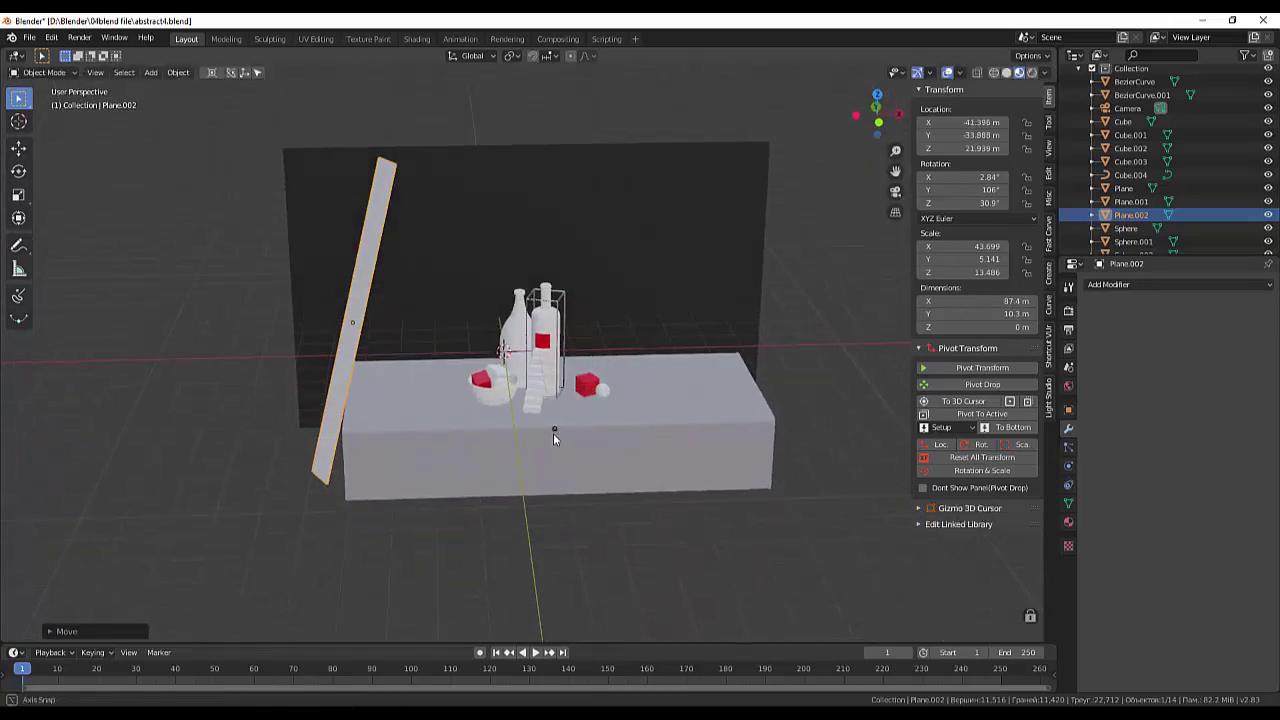
- Give Plane.002 a new material, Material.003, using an Emission shader at Strength 6.8
click(1068, 521)
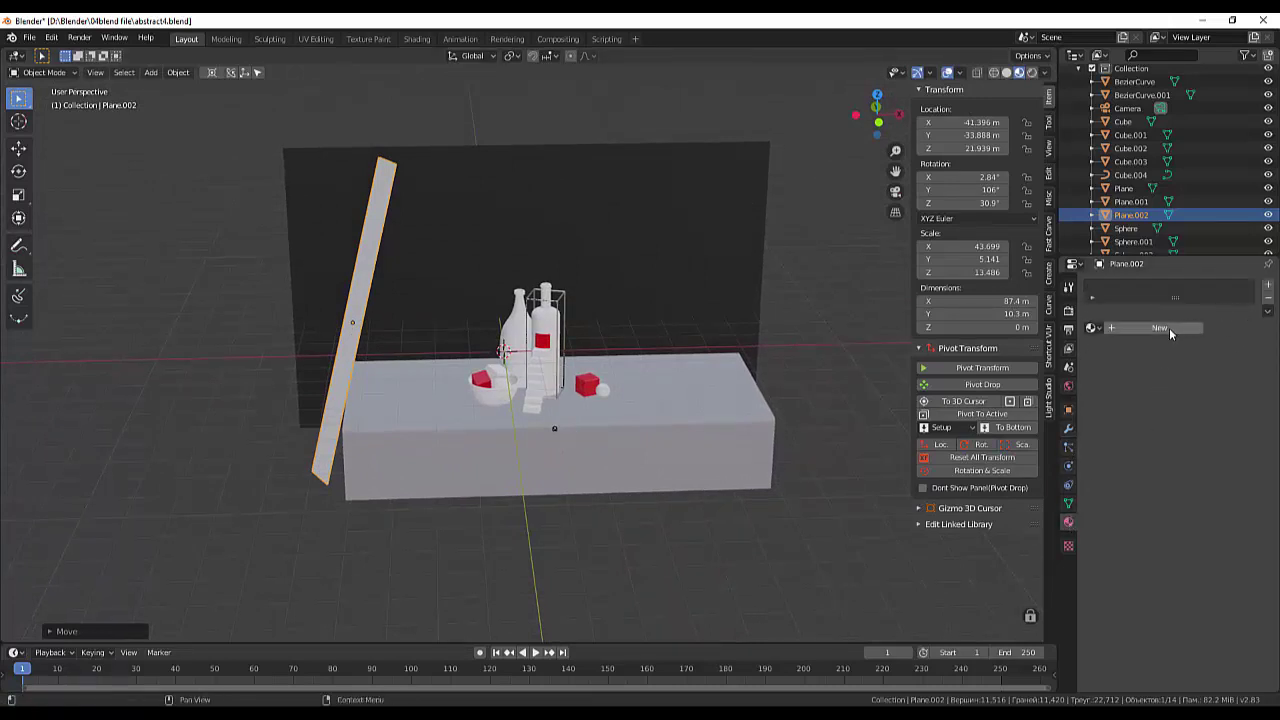
click(1163, 330)
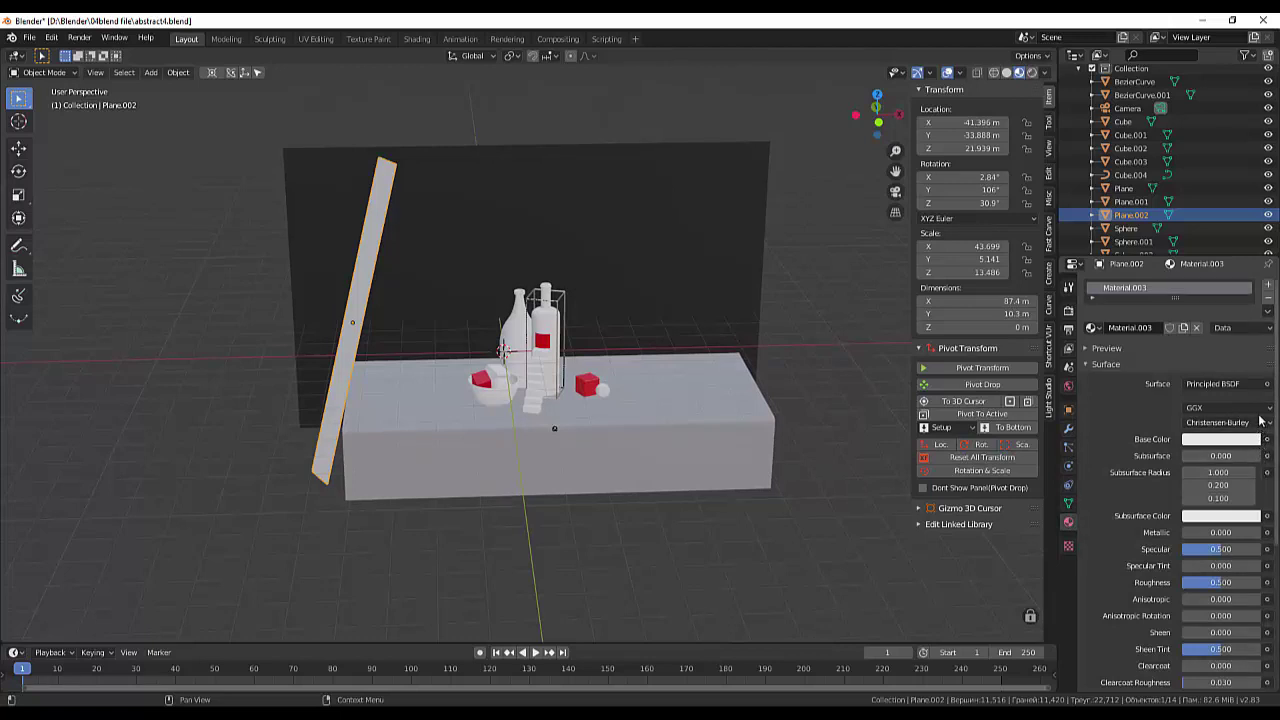
click(1261, 386)
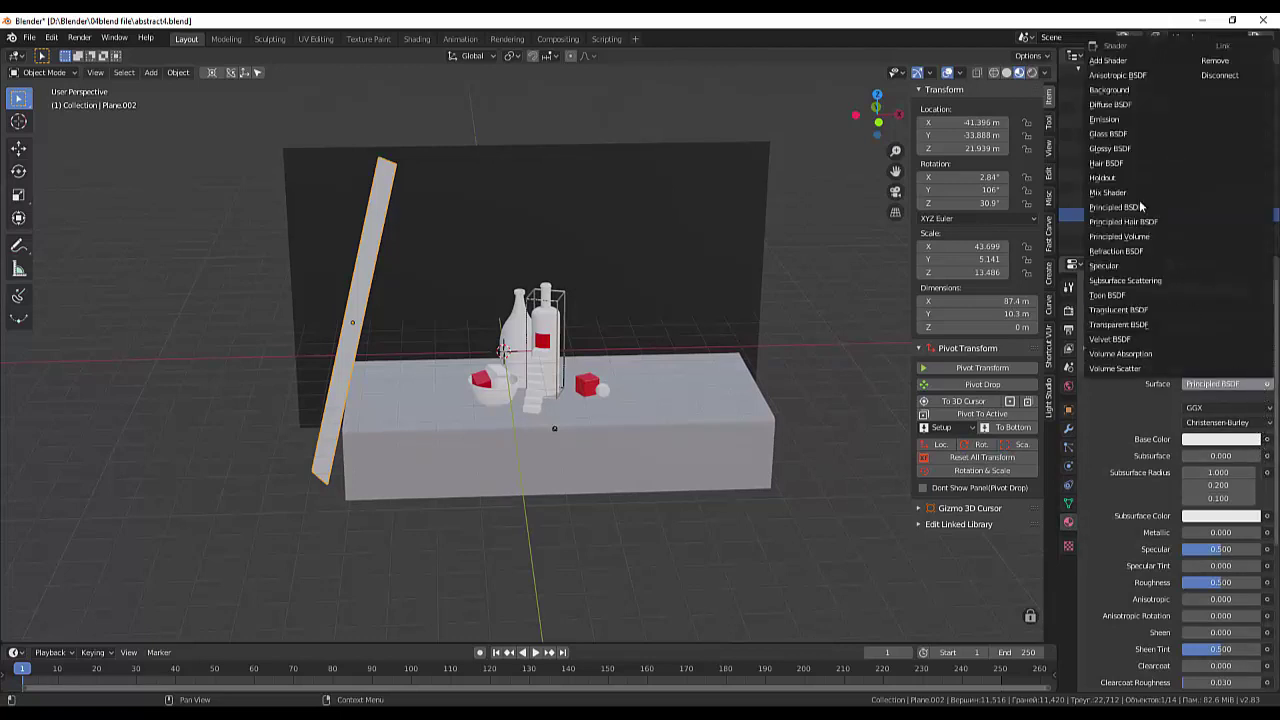
click(1103, 121)
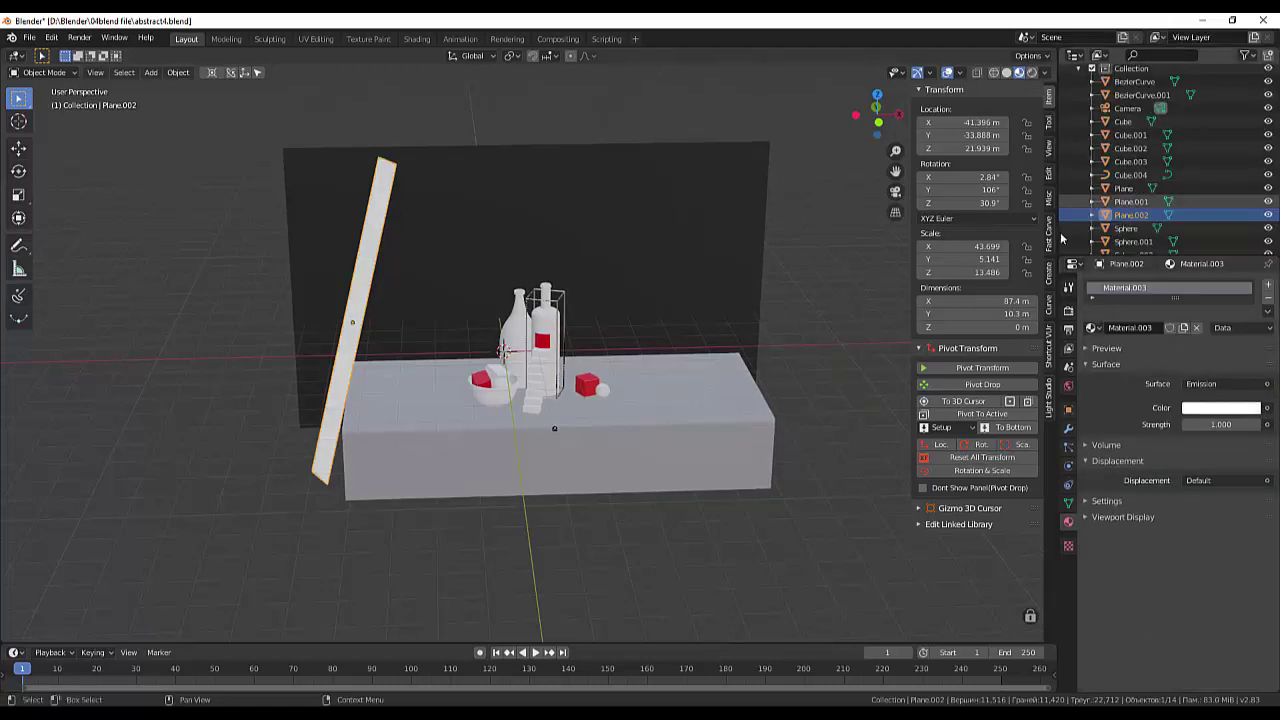
click(1211, 424)
text(6.8)
key(Return)
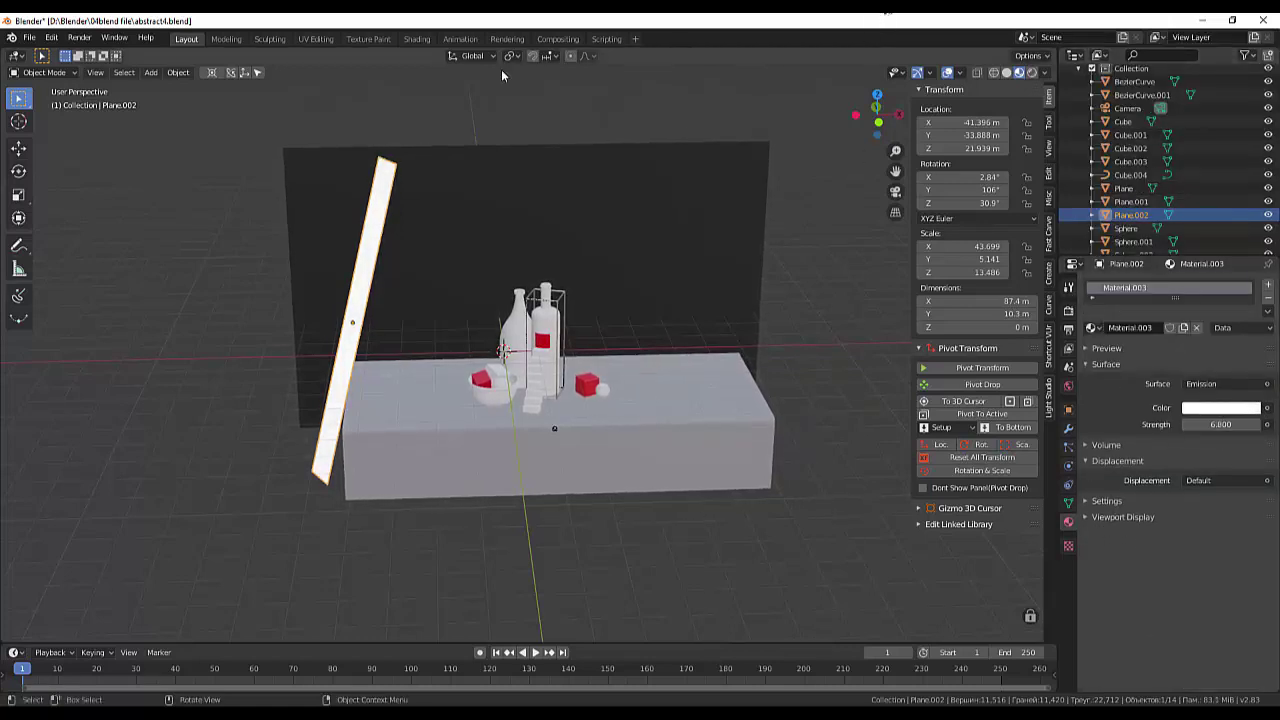
- Switch the viewport to Rendered shading and orbit and zoom around the still-life
click(1022, 74)
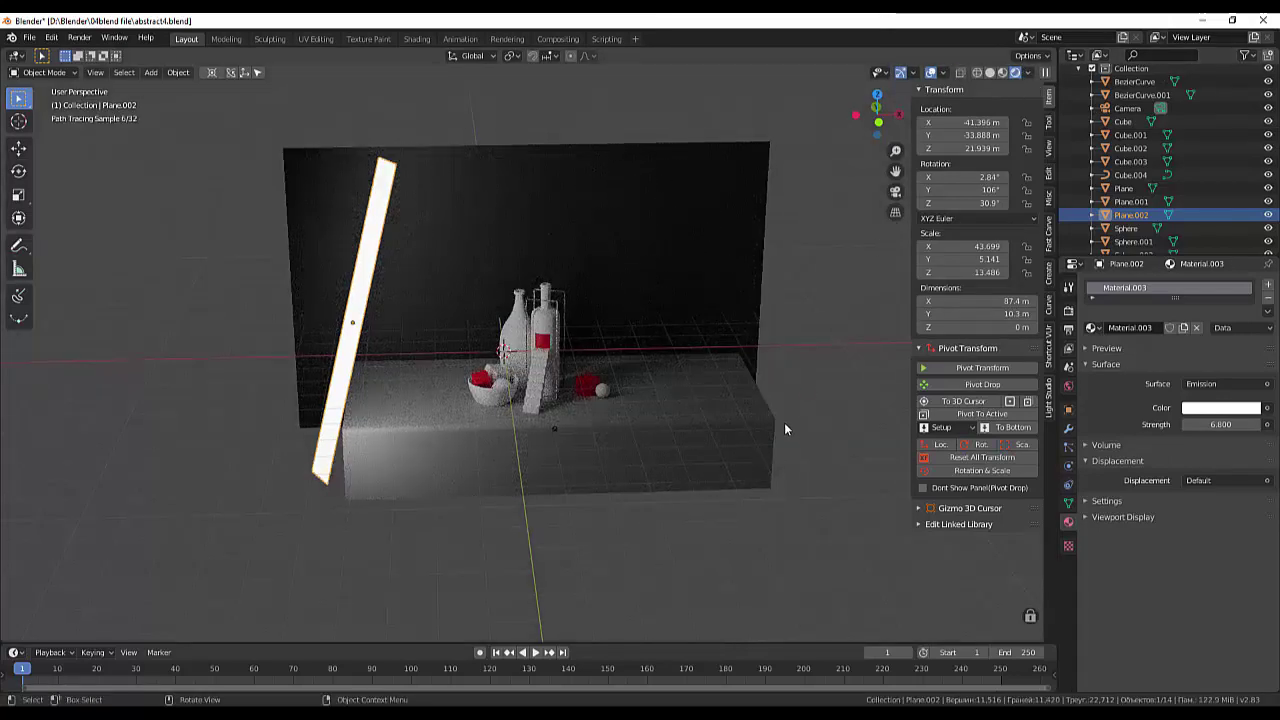
middle_drag(770, 422, 743, 411)
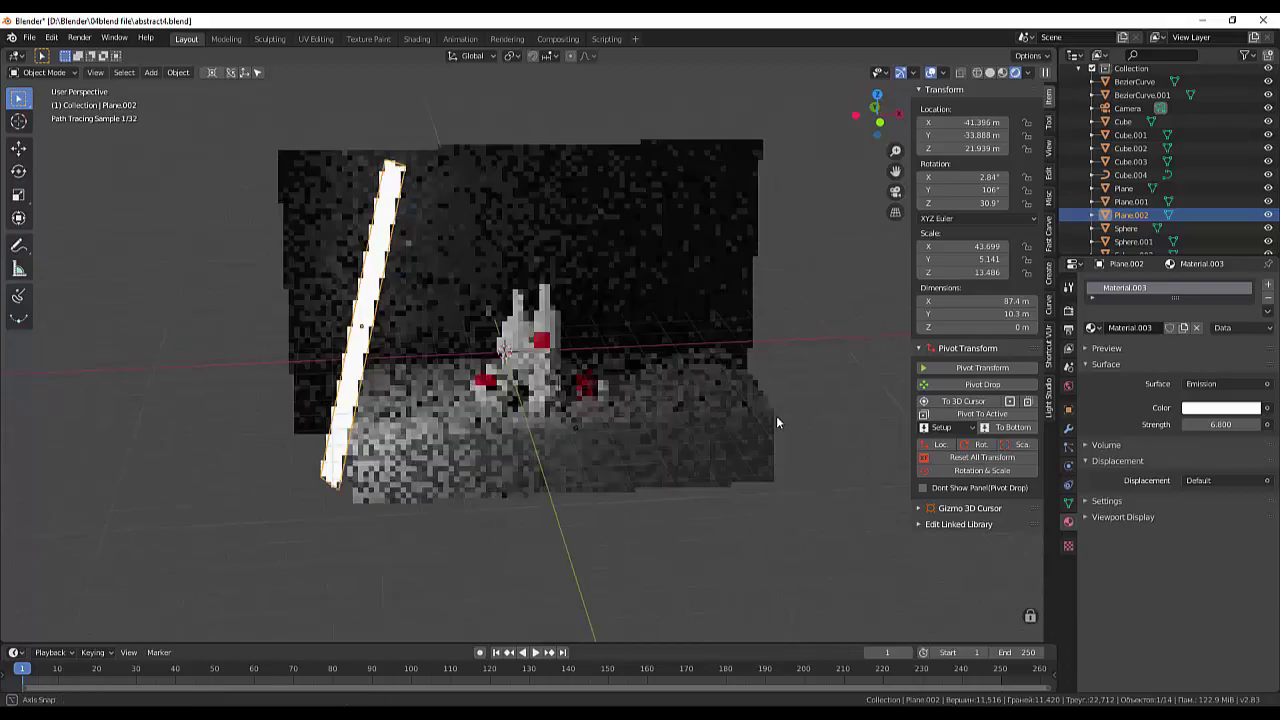
scroll(681, 413, up, 2)
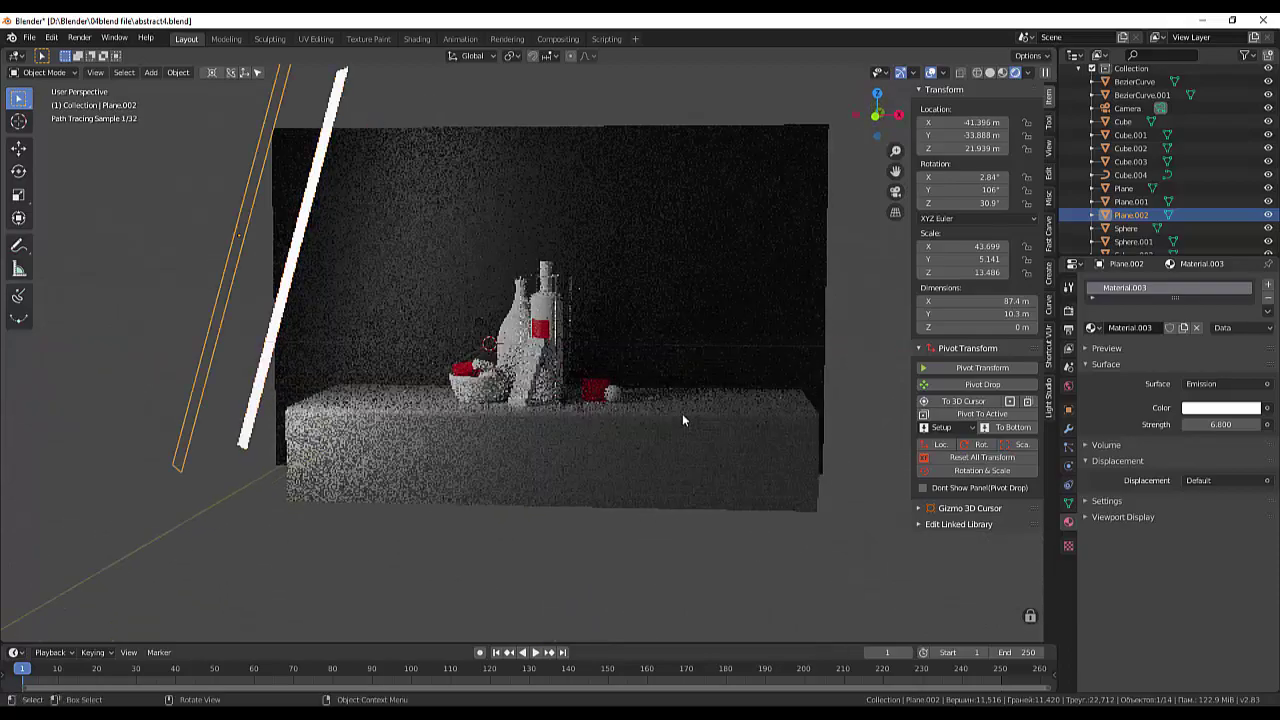
scroll(681, 413, up, 3)
scroll(681, 413, up, 2)
scroll(681, 413, up, 1)
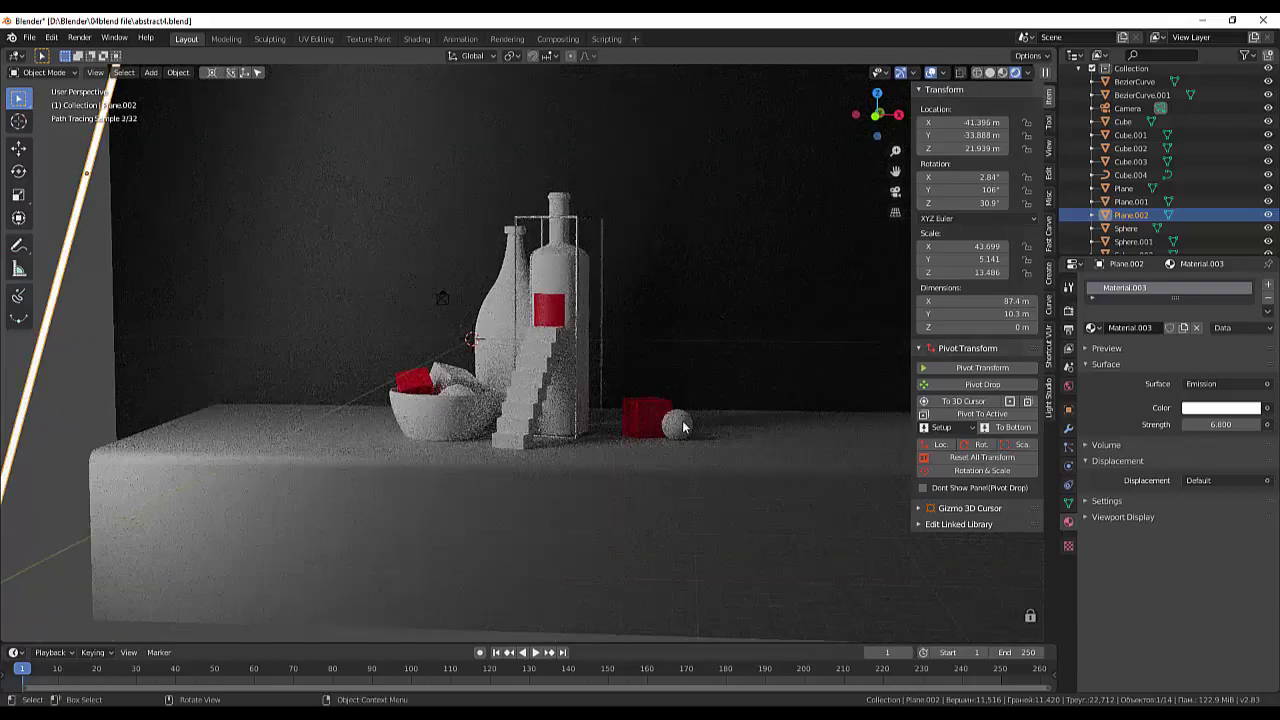
scroll(693, 437, down, 2)
scroll(685, 426, down, 2)
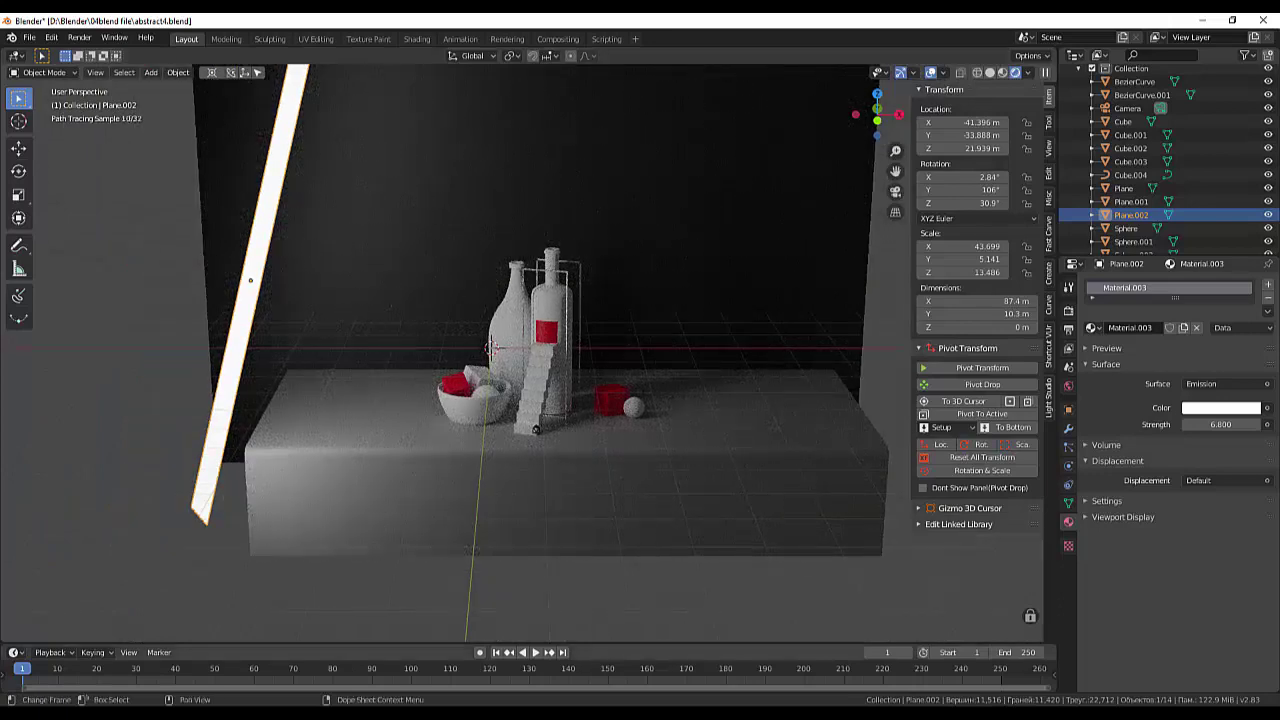
- Deselect everything, switch to camera view and raise the panel's emission strength to 8.7
key(KP_Decimal)
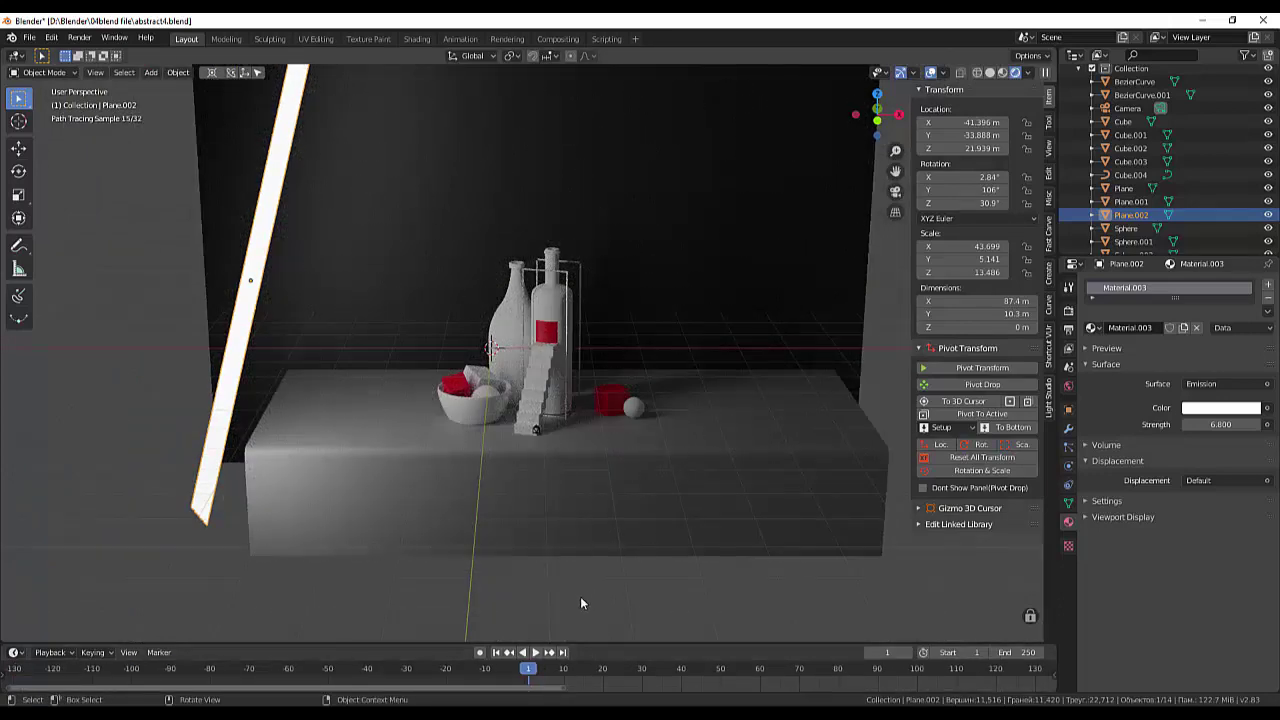
key(alt+a)
key(KP_0)
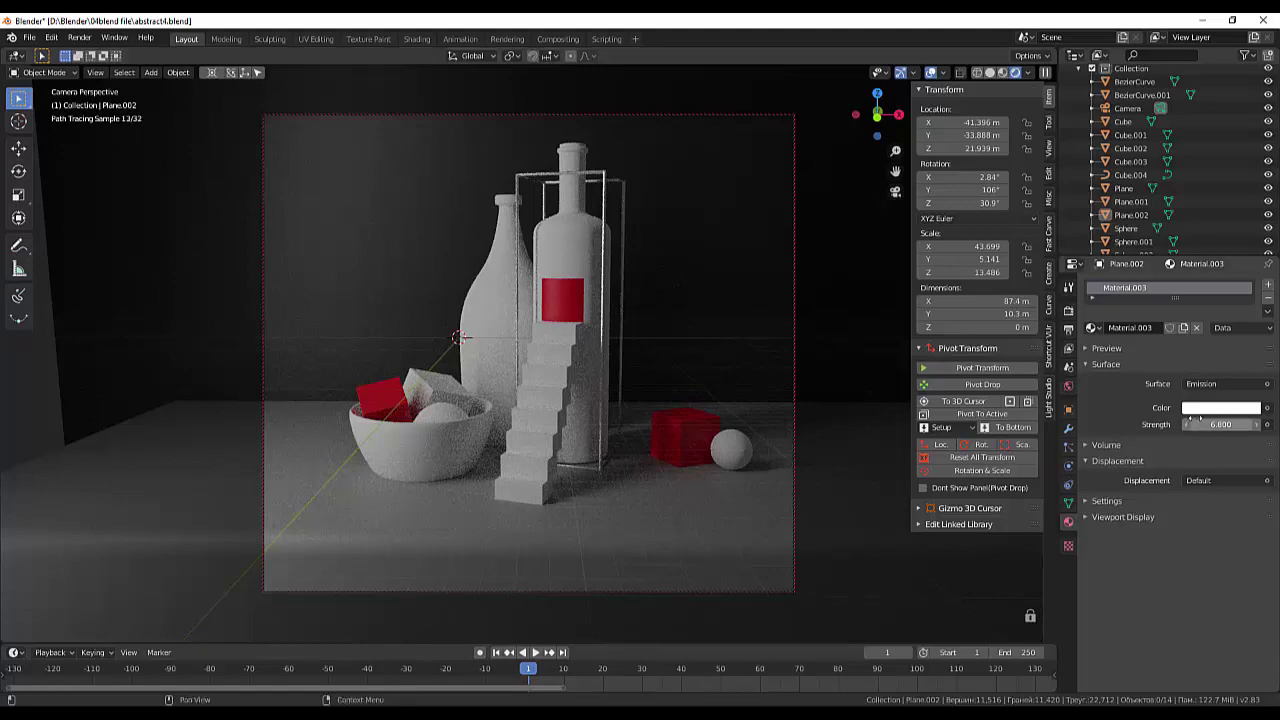
mouse_move(1205, 425)
mouse_down()
mouse_move(1240, 425)
mouse_move(1205, 425)
mouse_up()
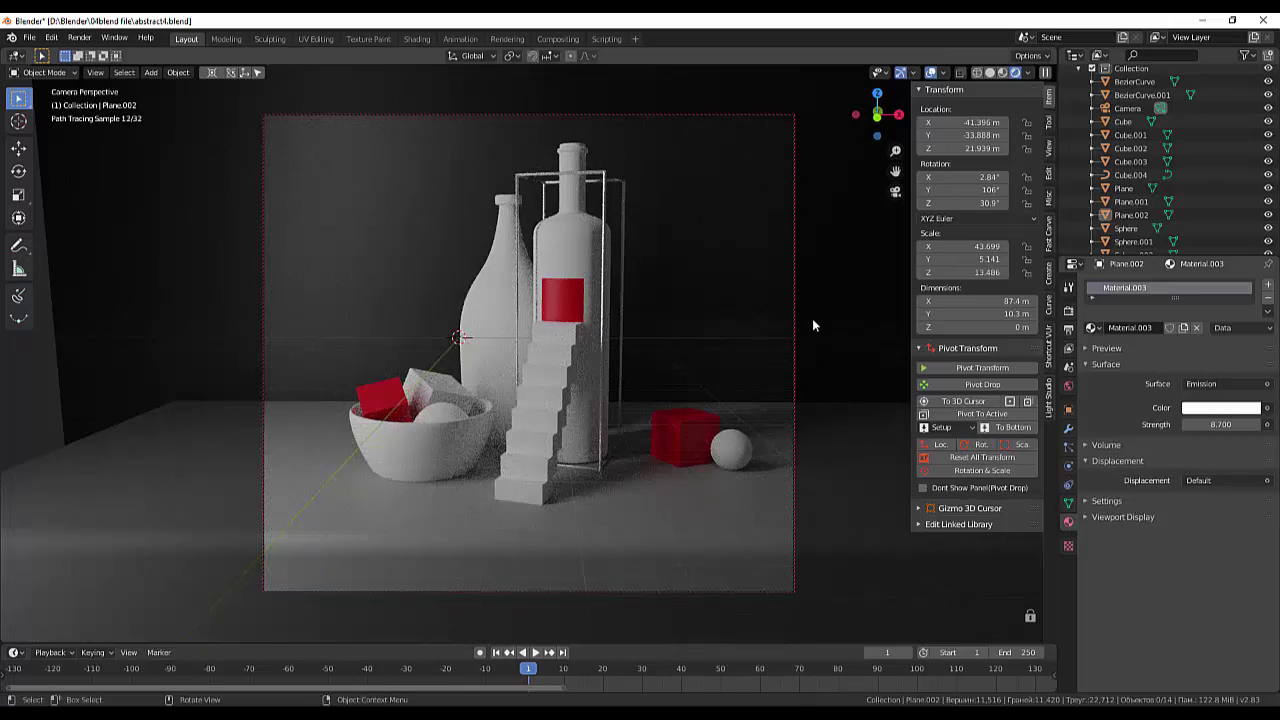
- Add a Point light and position it low beside the bowl, checking in top and camera views
click(327, 477)
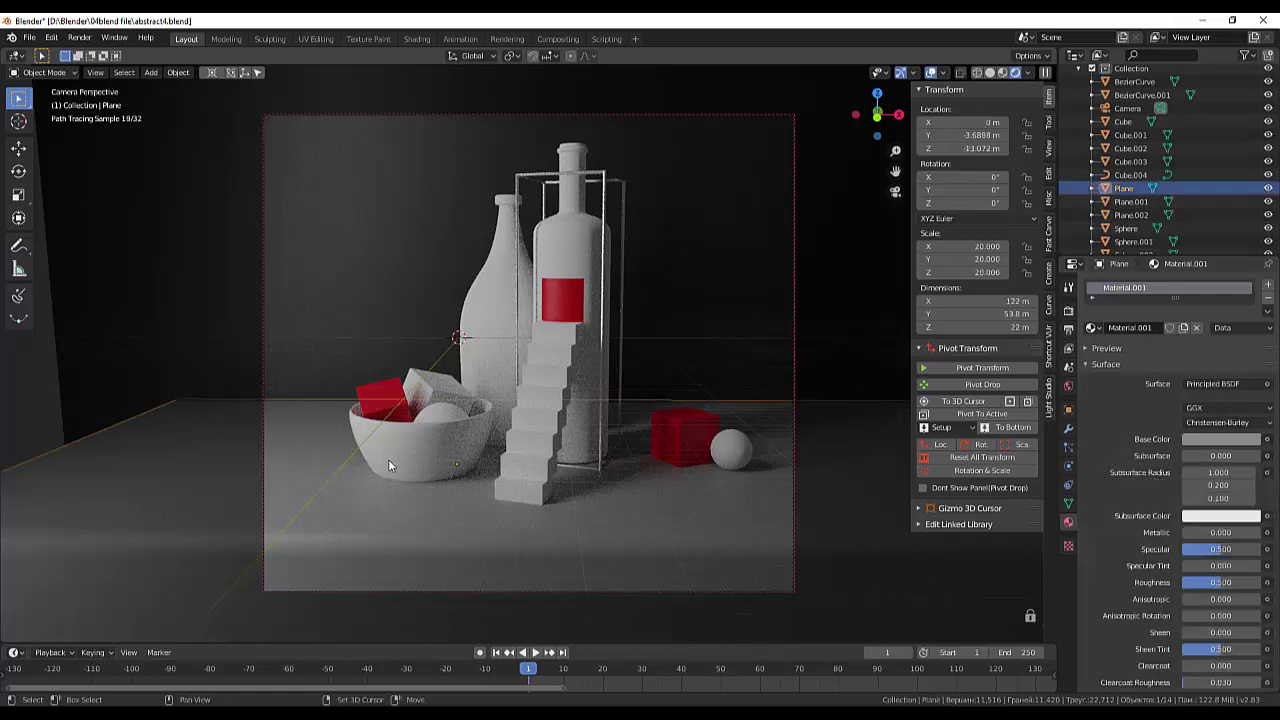
key(shift+a)
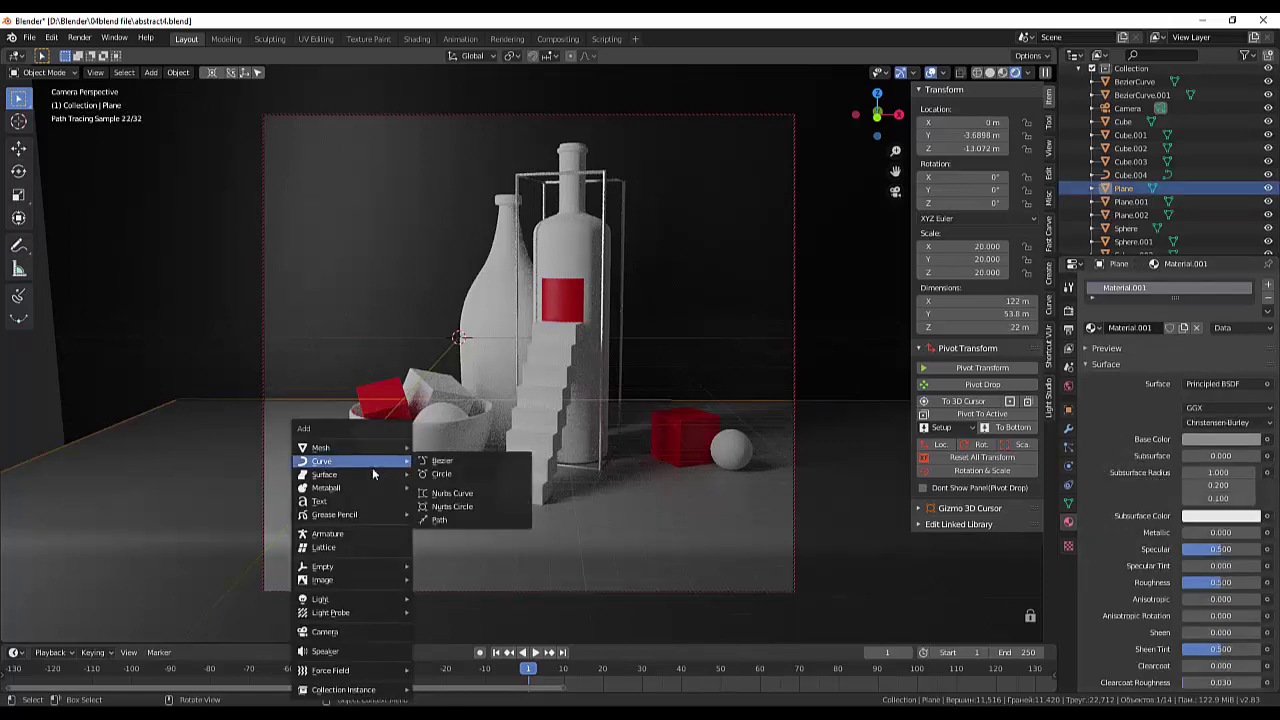
mouse_move(322, 598)
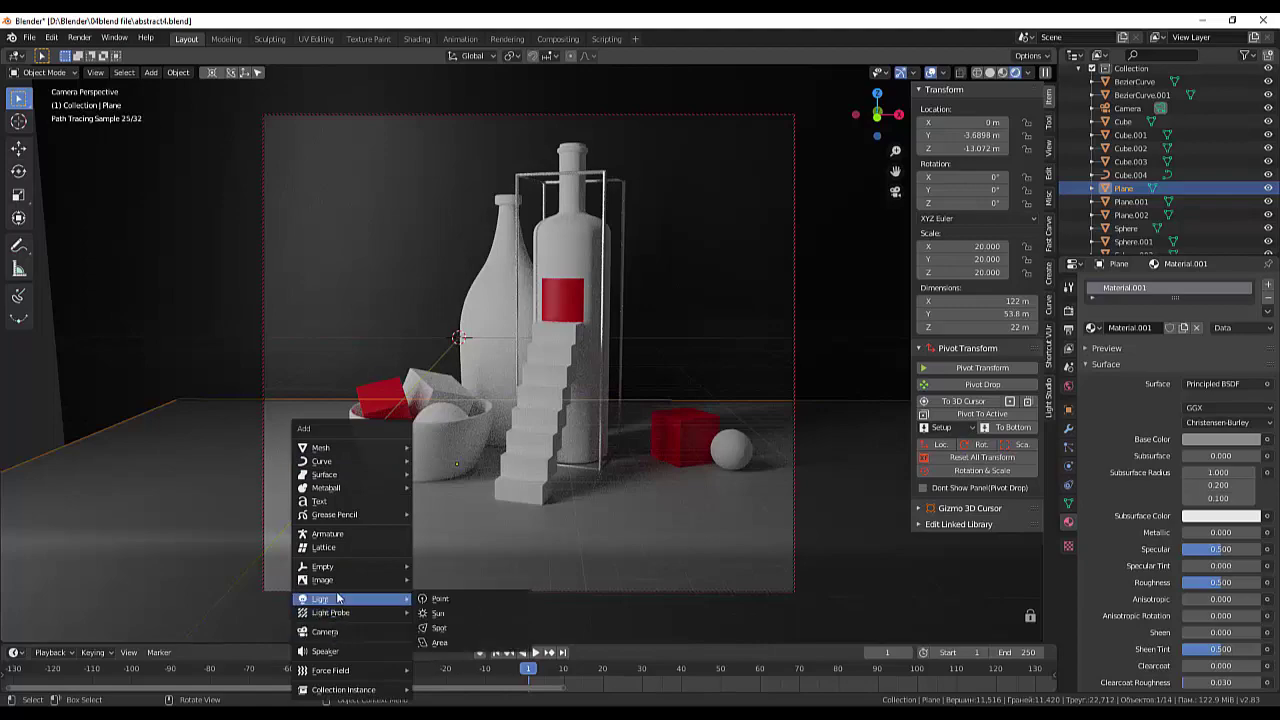
click(446, 599)
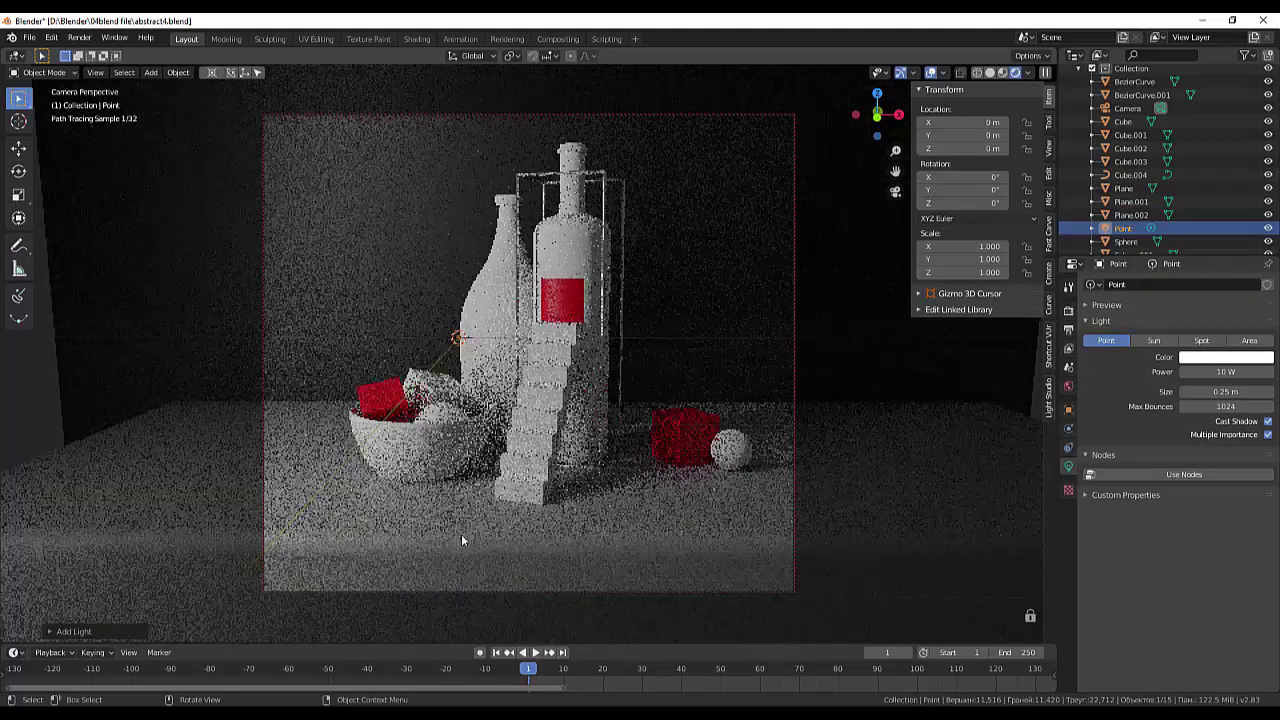
key(g)
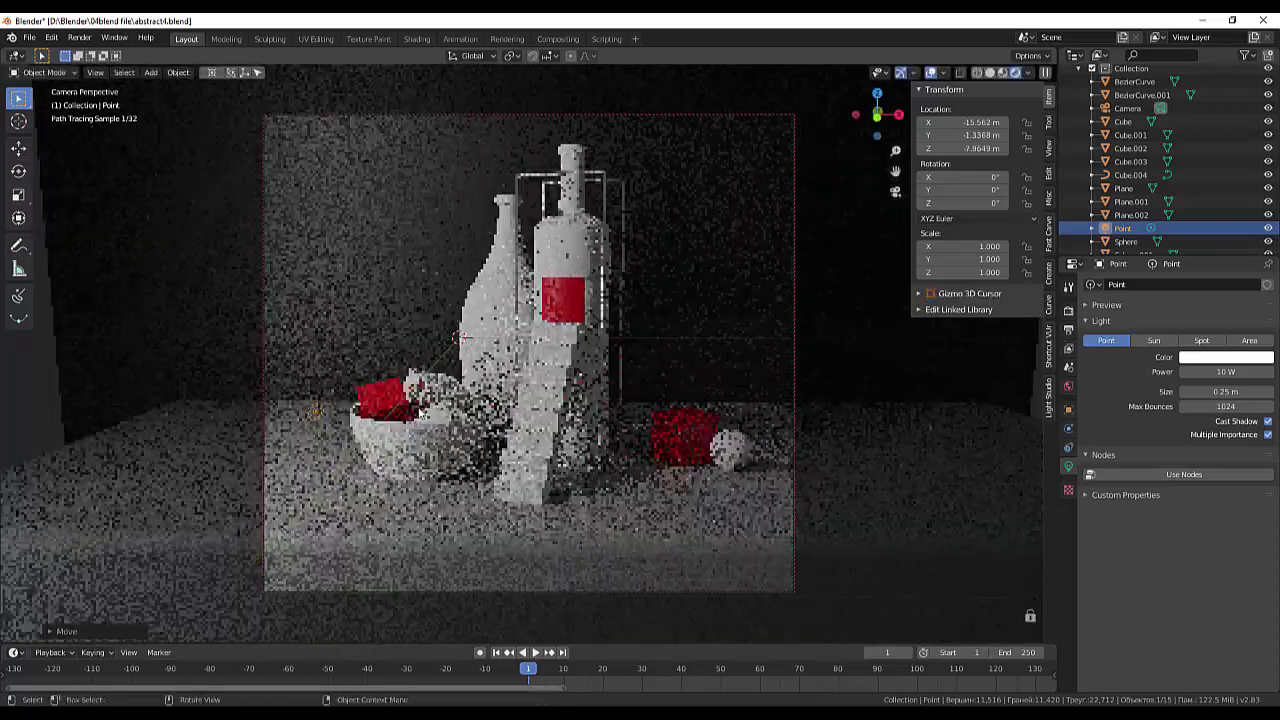
click(702, 456)
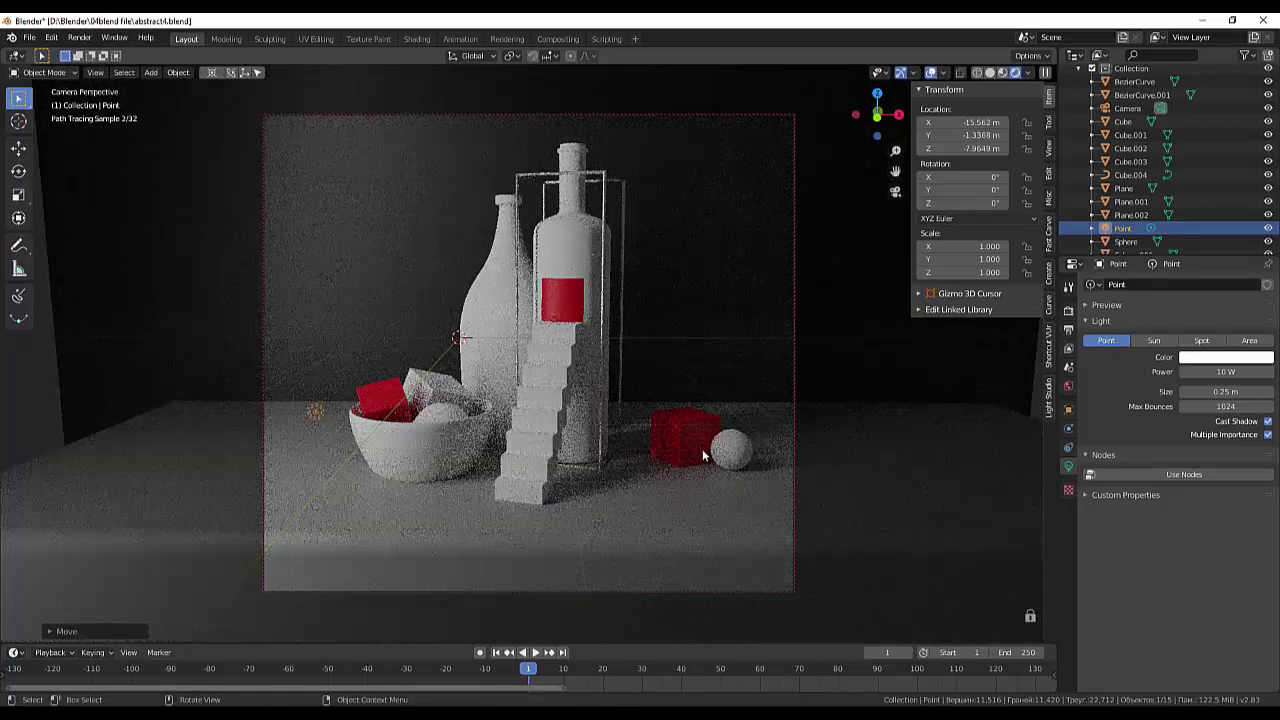
key(KP_7)
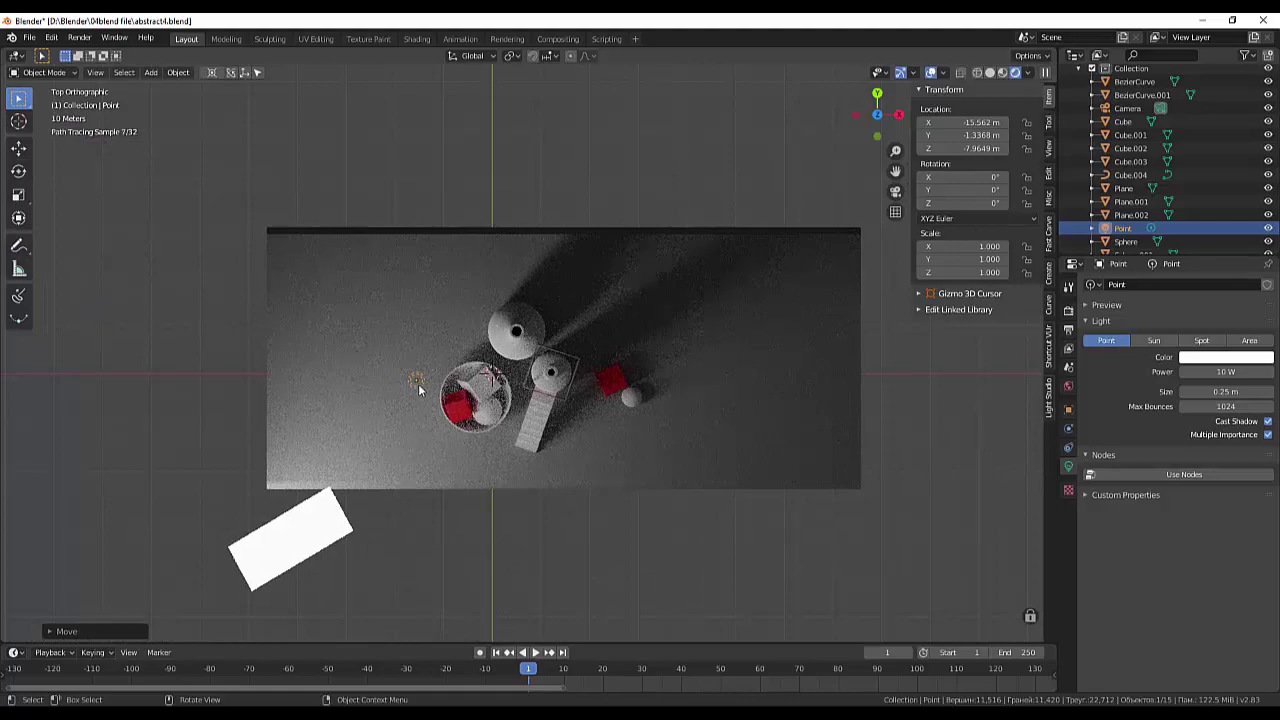
key(g)
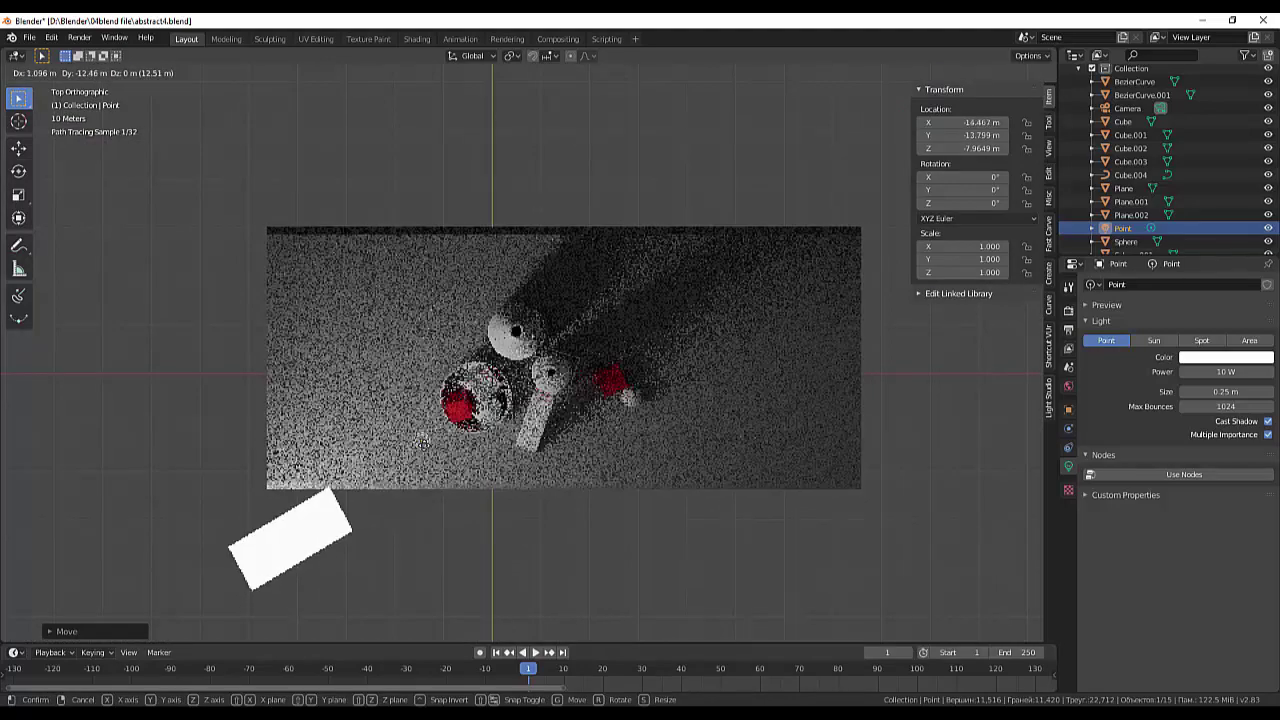
key(Return)
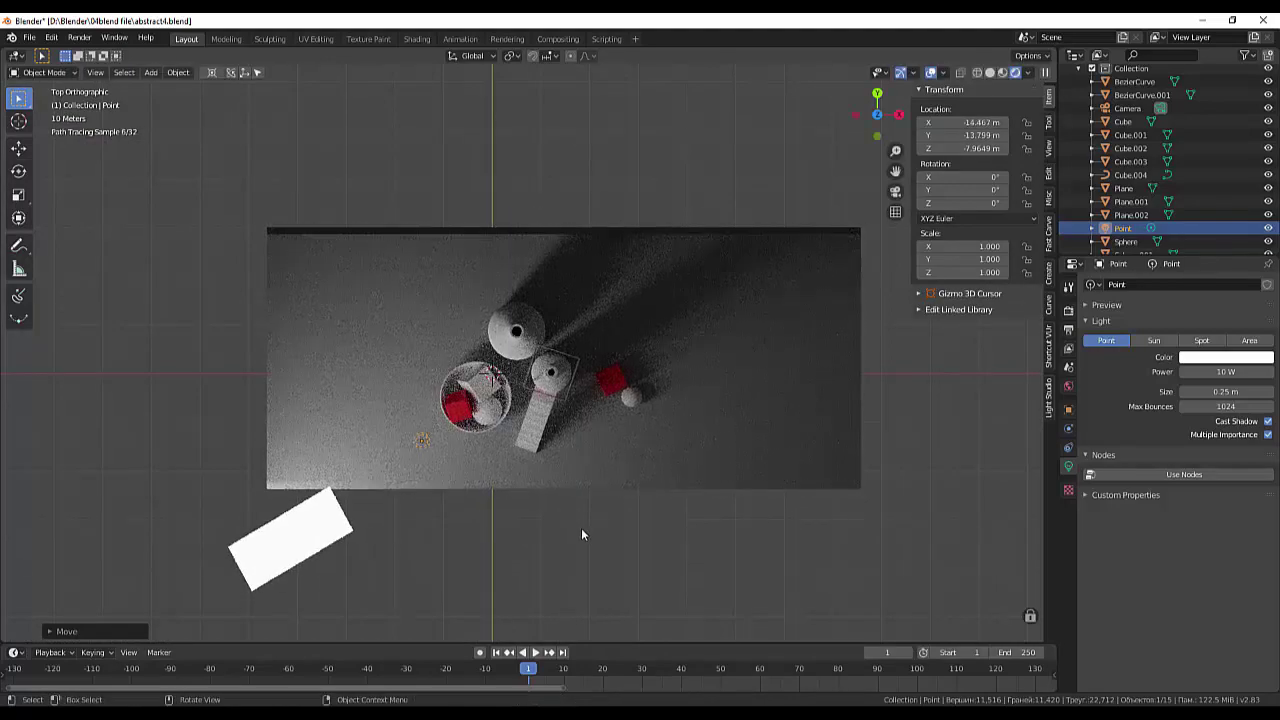
key(KP_0)
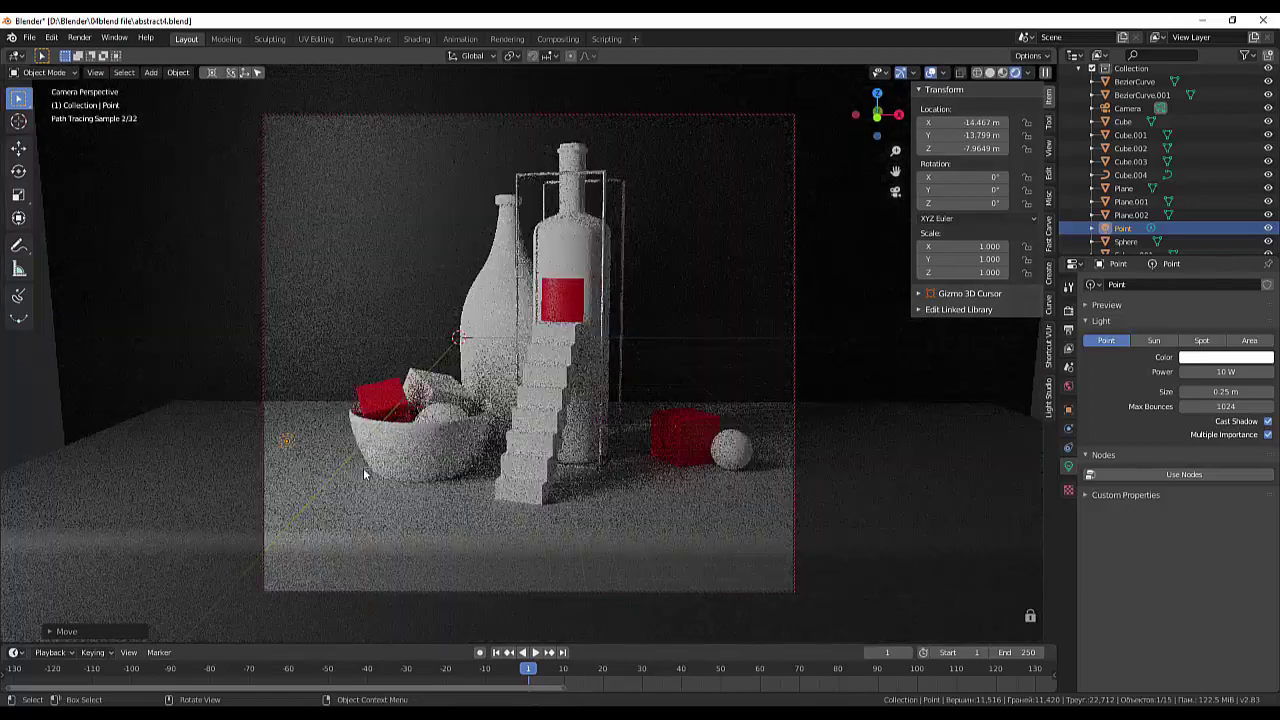
key(g)
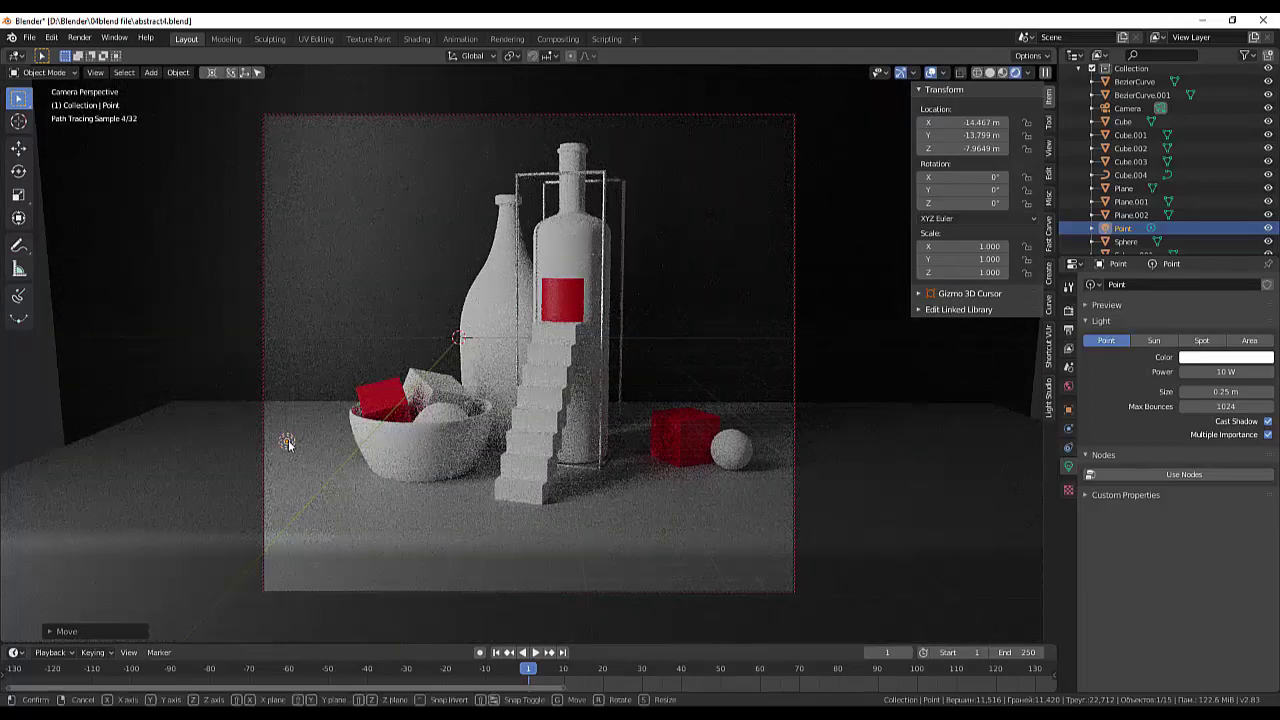
key(Return)
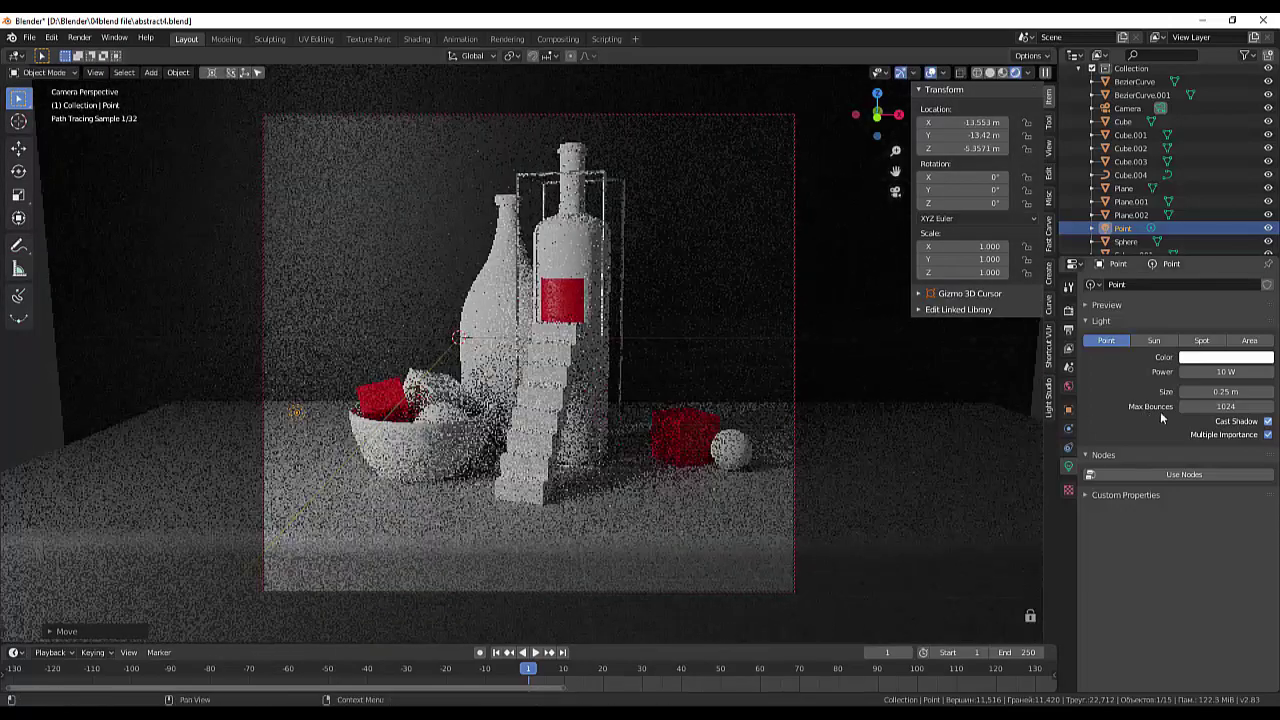
- Raise the point light's power to 1241.7 W
drag(1225, 371, 1260, 371)
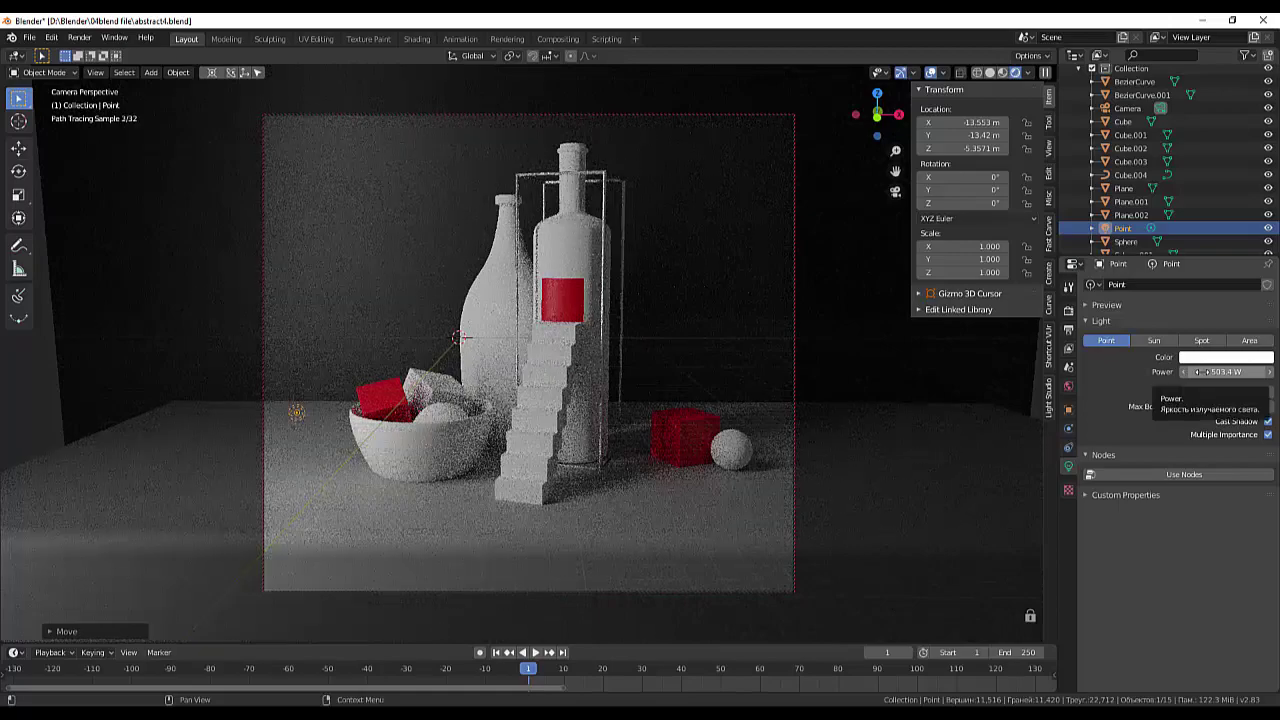
drag(1198, 371, 1260, 371)
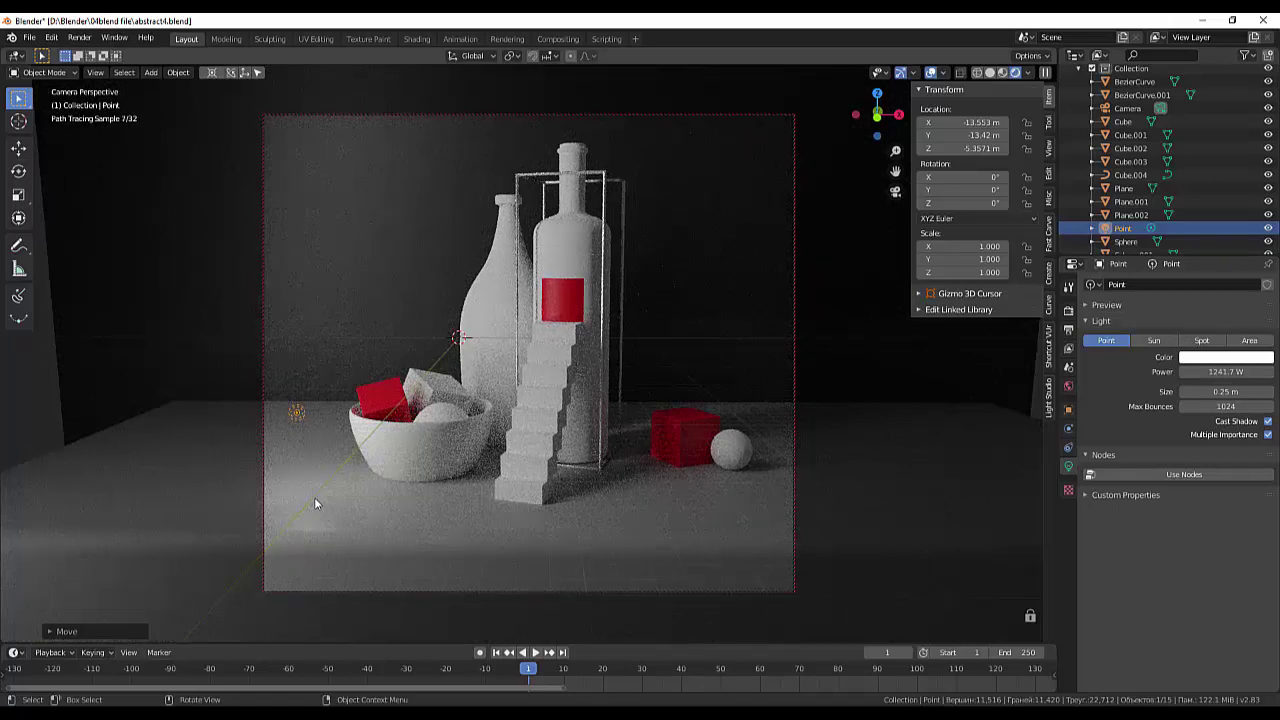
click(840, 430)
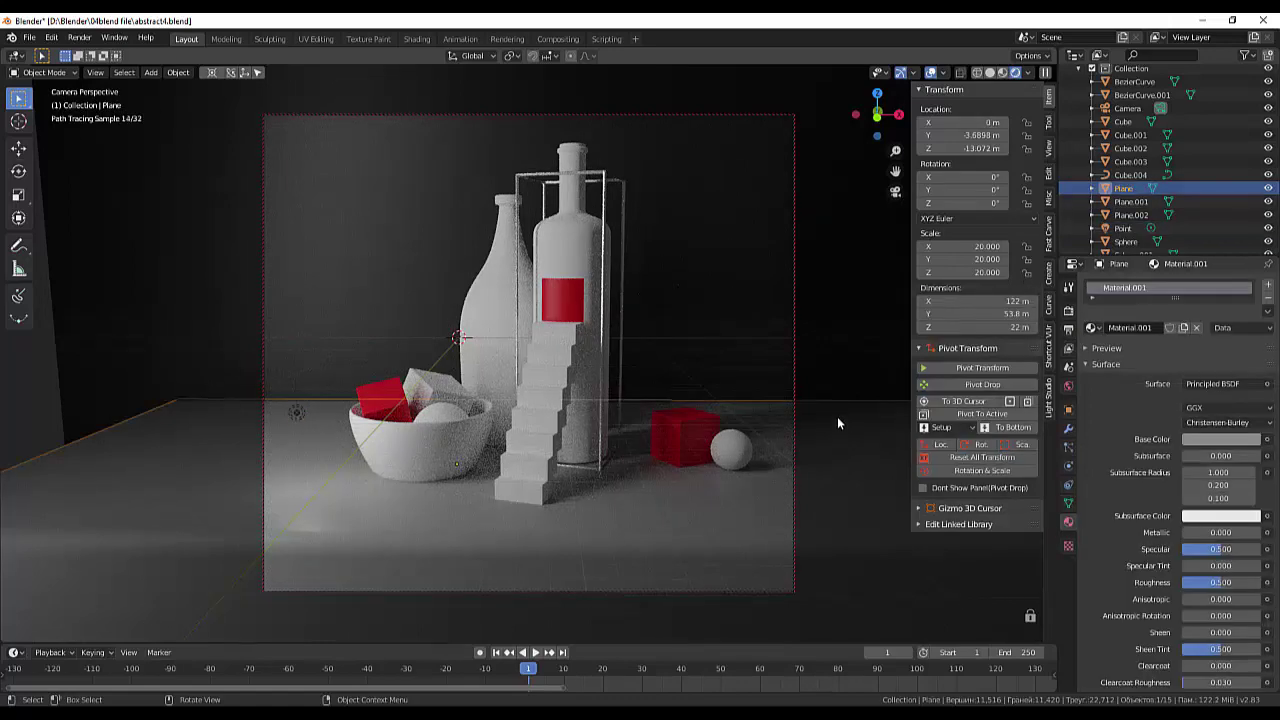
- Delete and restore the floor plane, then orbit from front view to an angled overhead view
key(Delete)
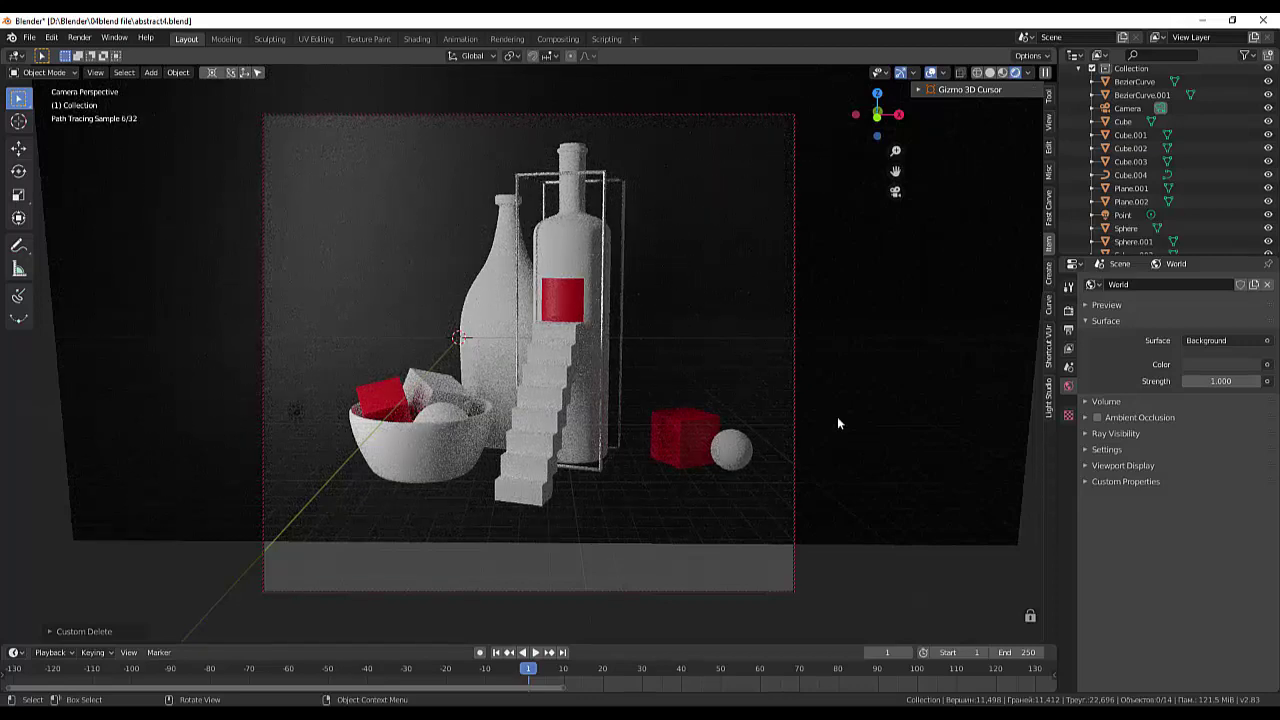
key(ctrl+z)
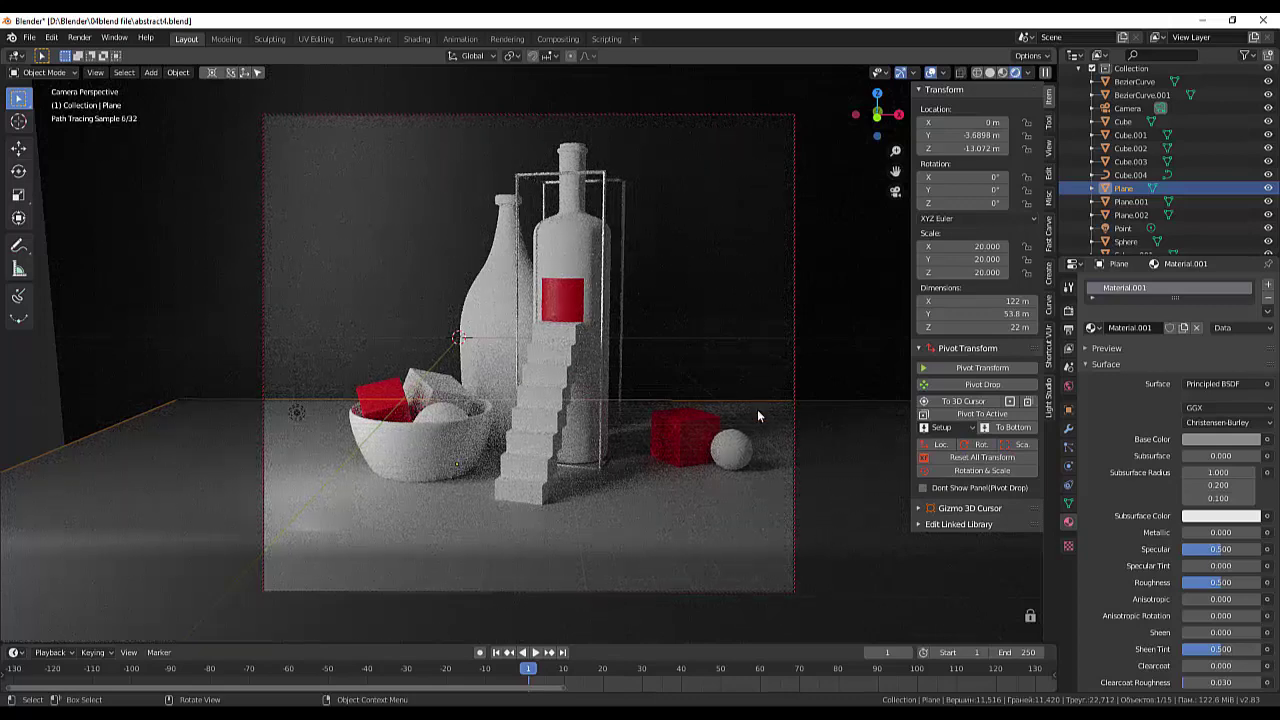
key(KP_1)
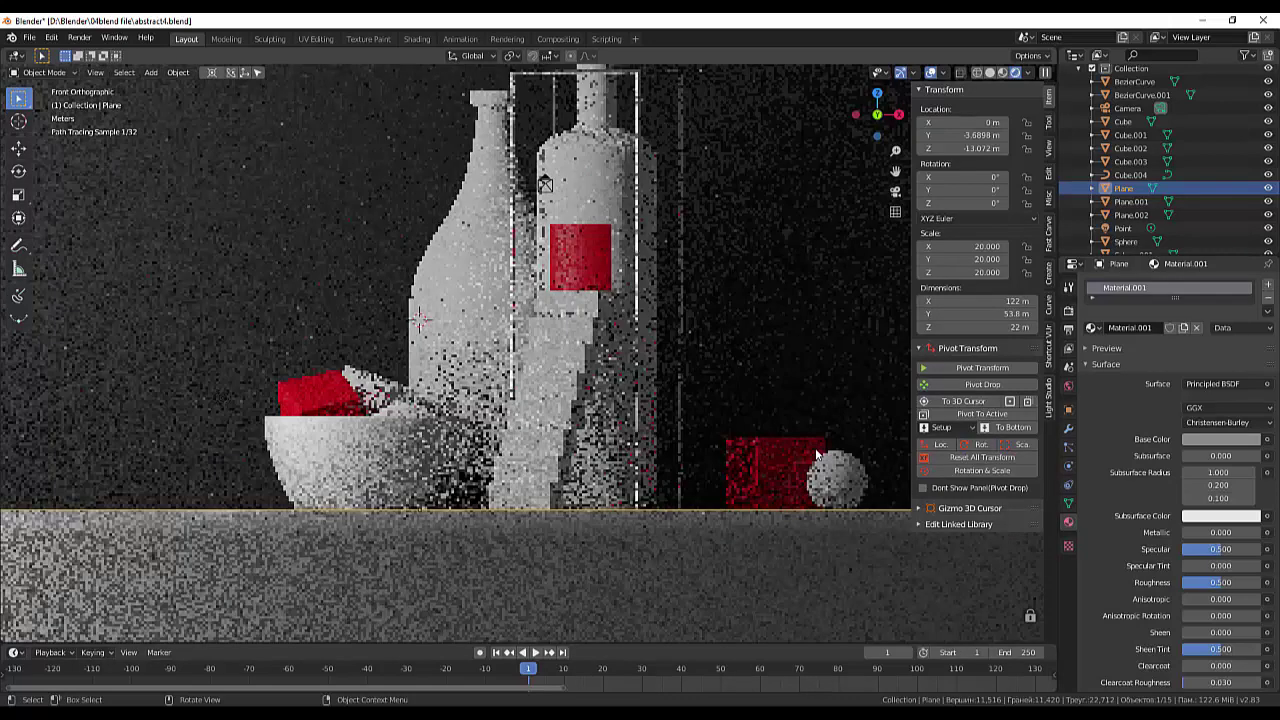
mouse_move(774, 402)
middle_down()
mouse_move(760, 458)
mouse_move(522, 418)
middle_up()
- Duplicate the light strip onto the right side and zero its X, Y and Z rotation
click(364, 386)
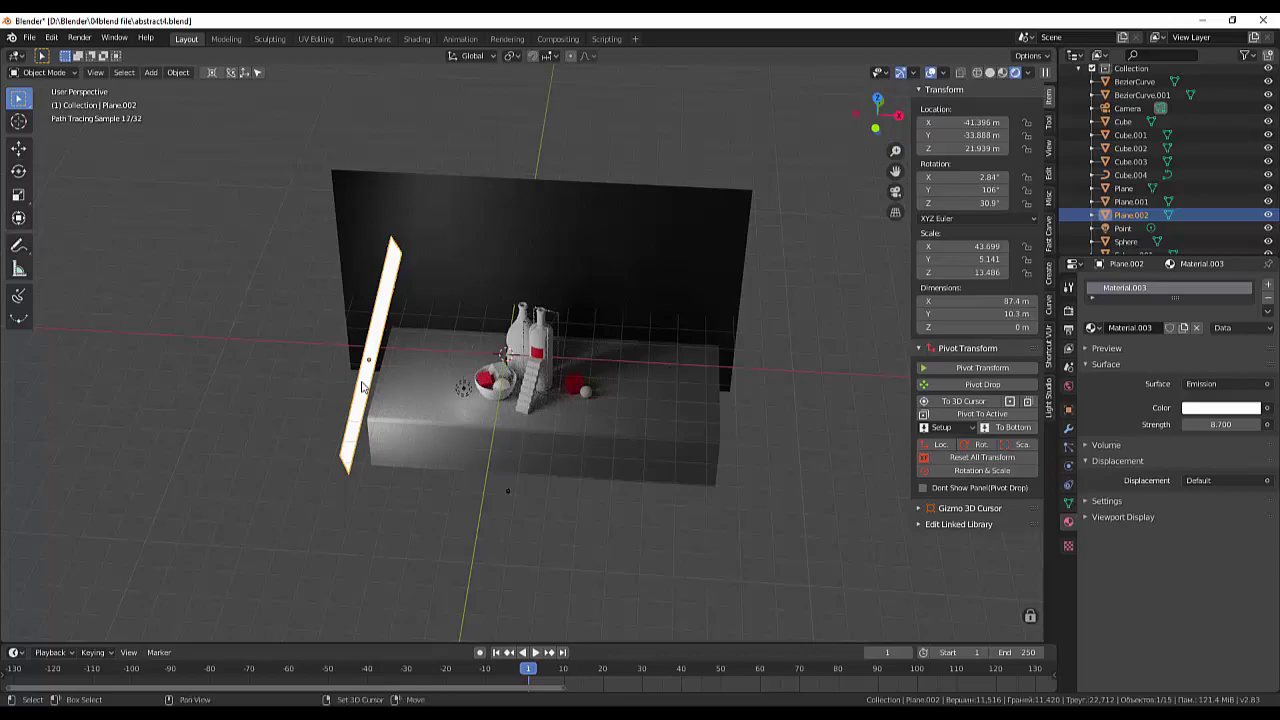
key(shift+d)
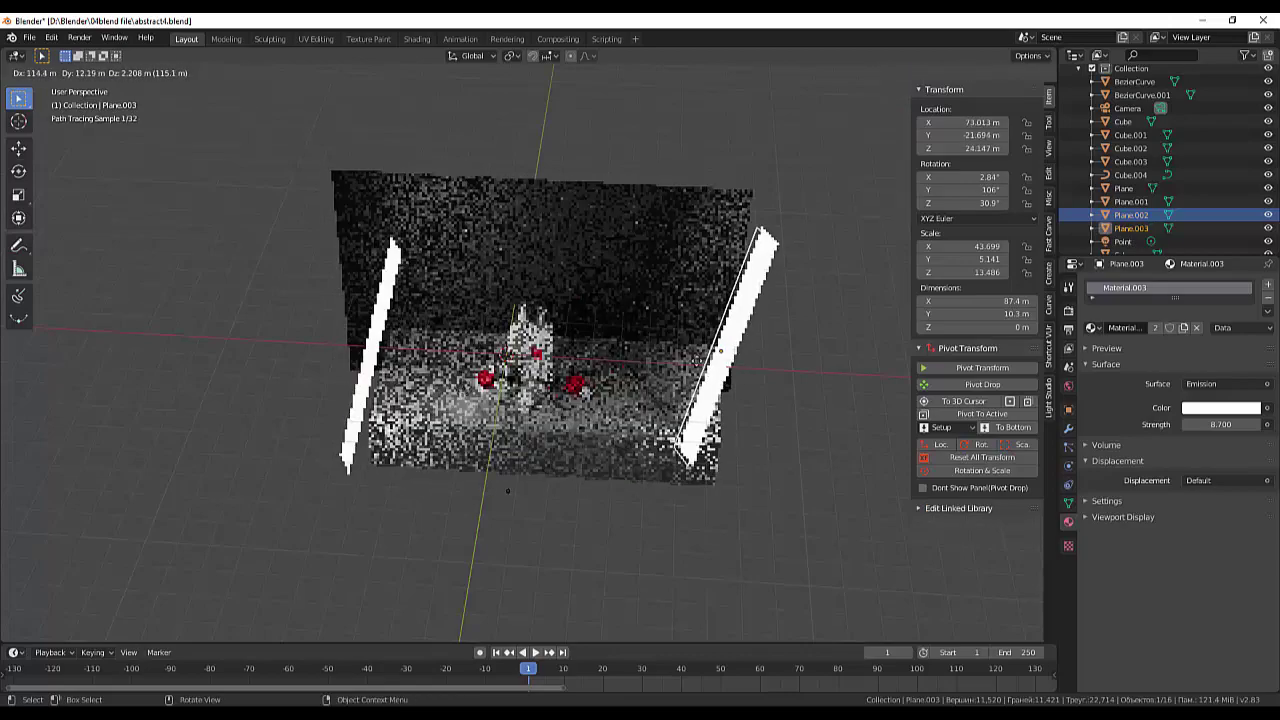
click(675, 311)
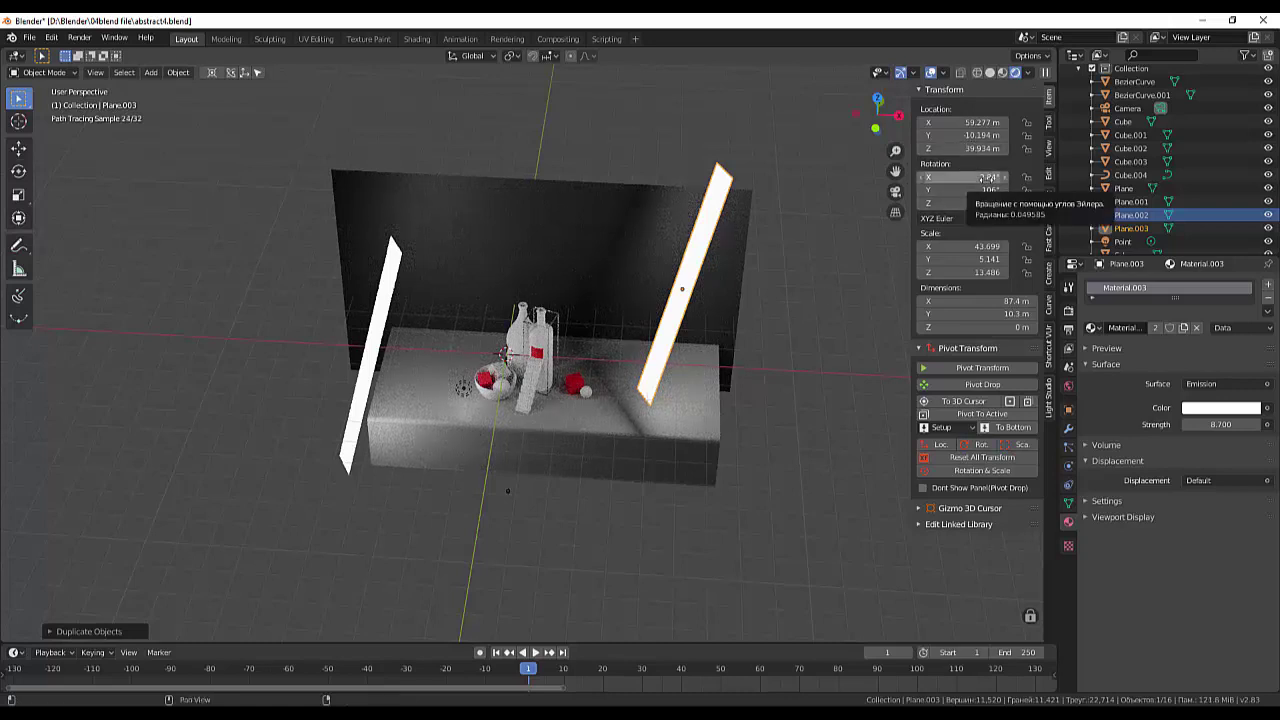
click(965, 177)
text(0)
key(Return)
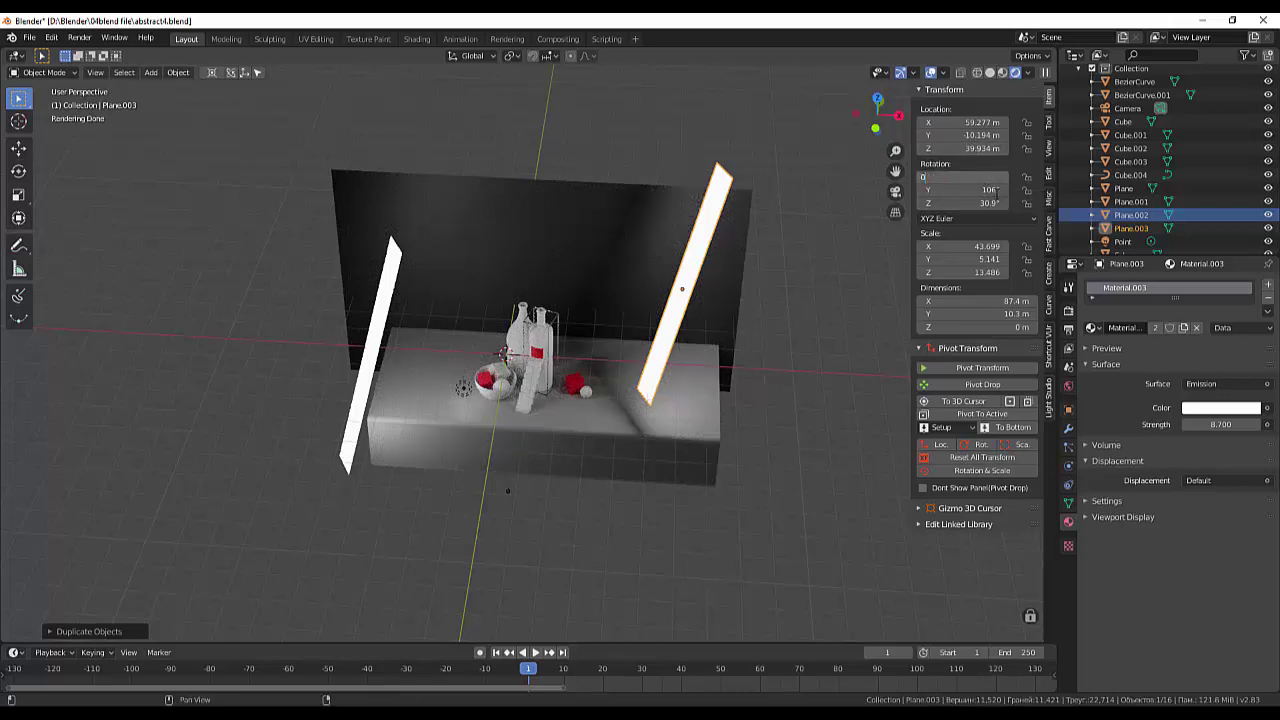
click(990, 189)
text(0)
key(Tab)
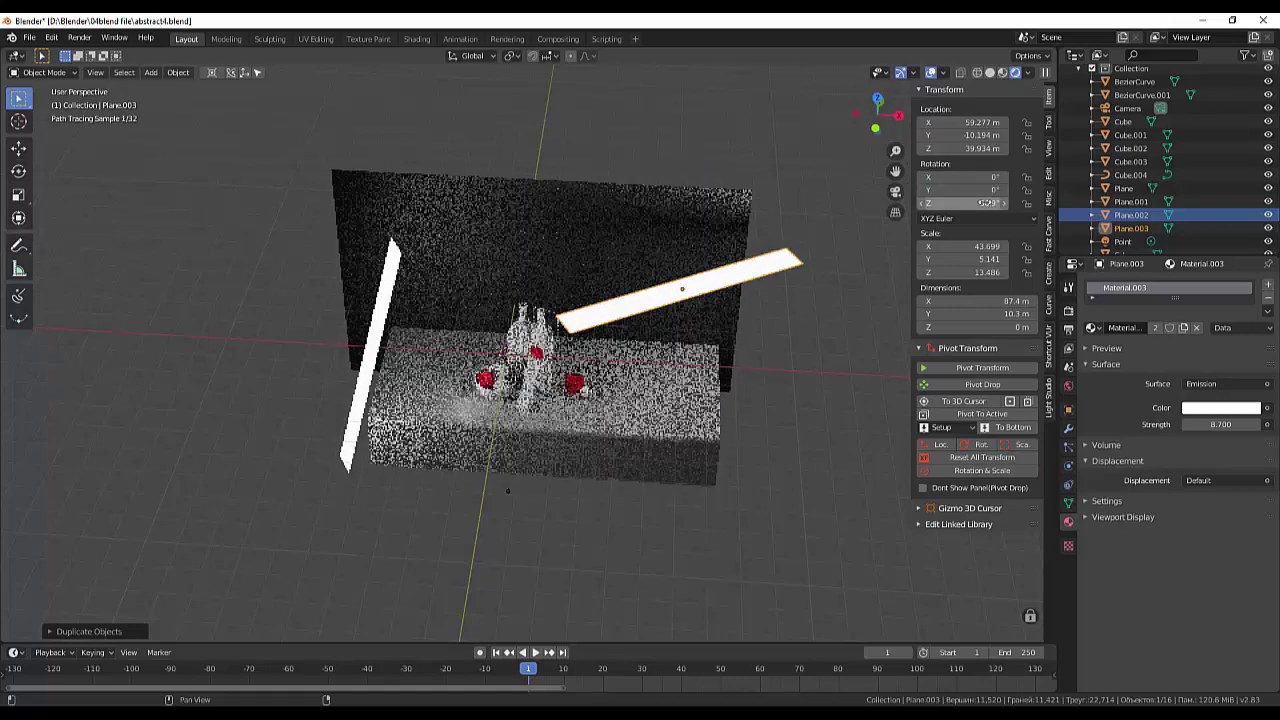
text(0)
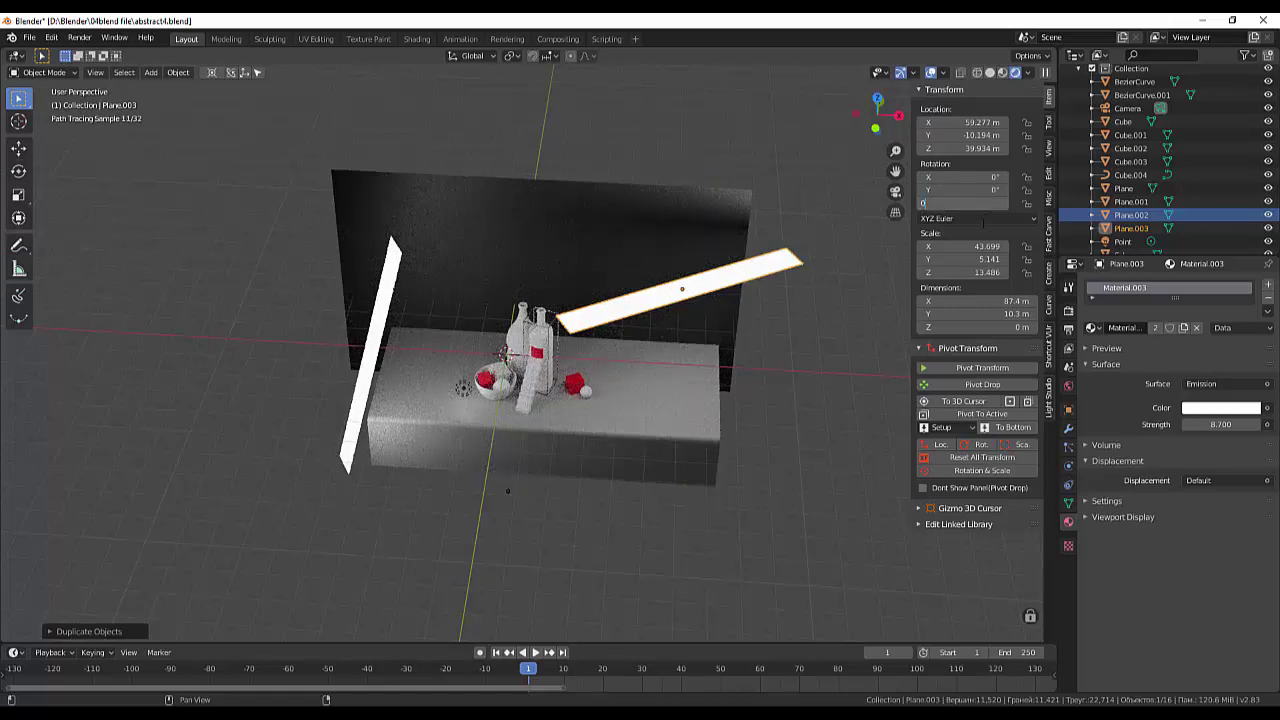
key(Return)
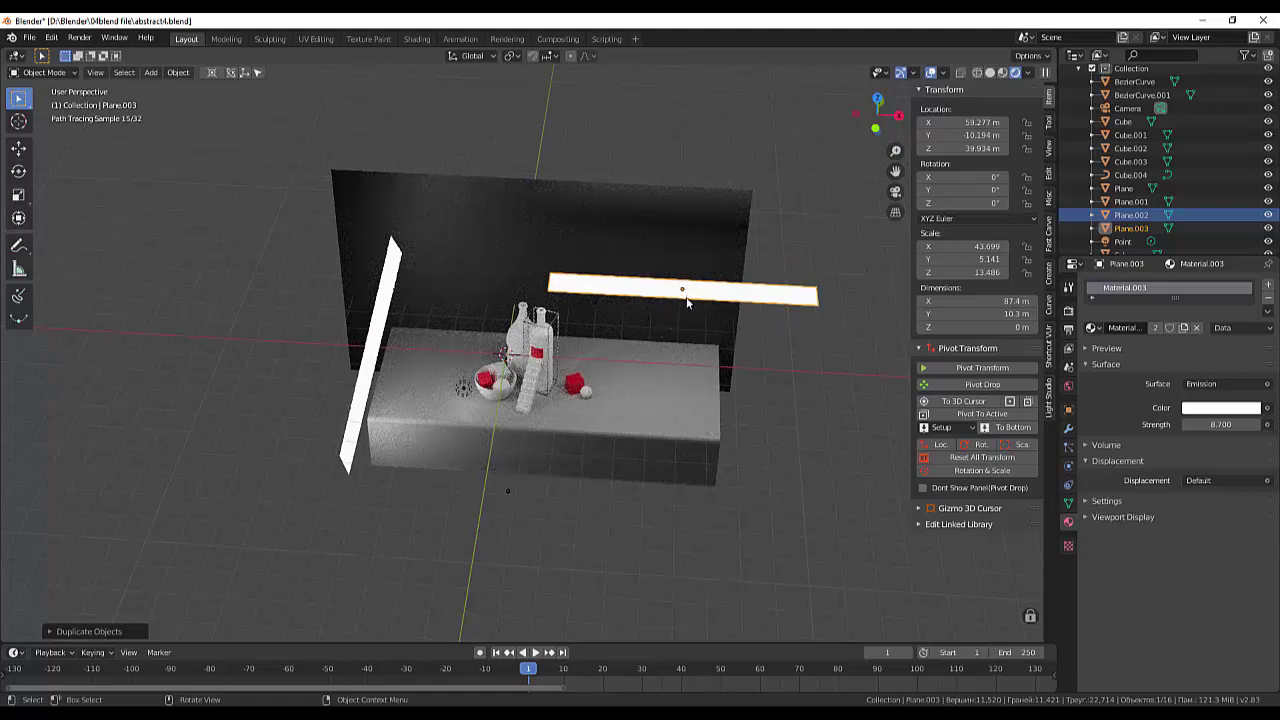
- Resize the flat copy, scaling along X and Y to about 49.5 × 48.6 m
key(s)
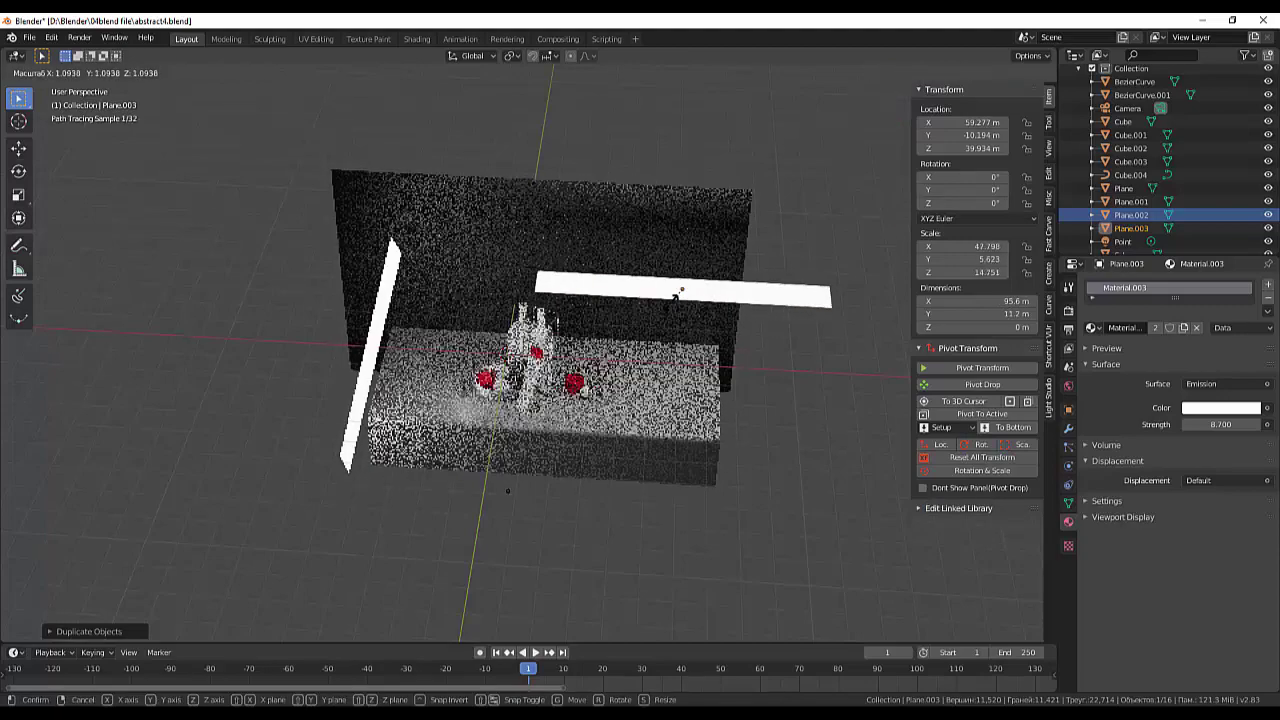
click(681, 290)
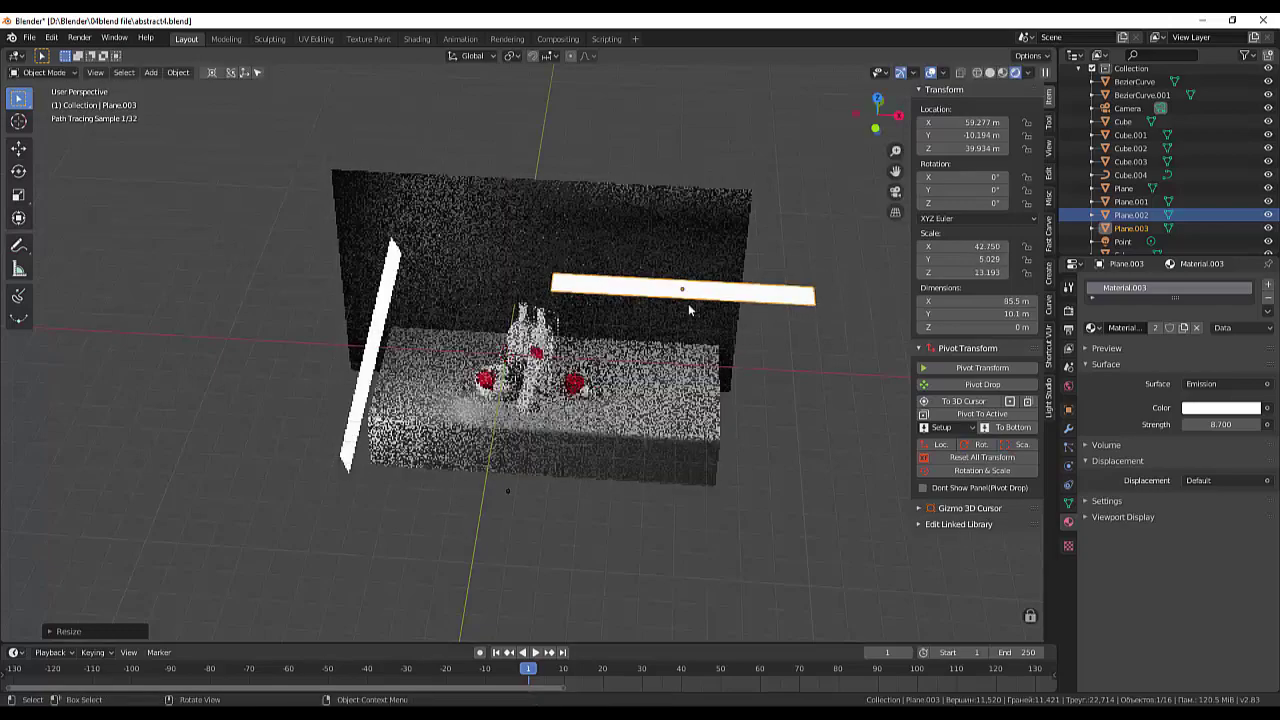
key(s)
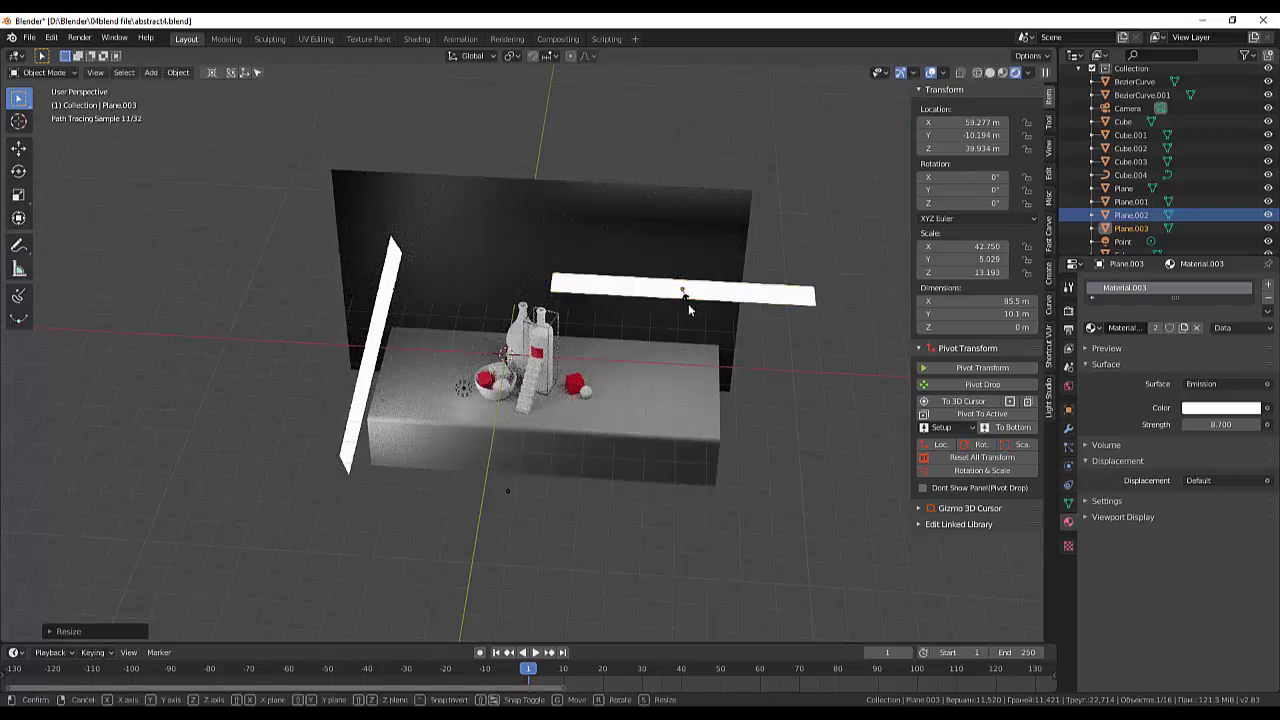
key(x)
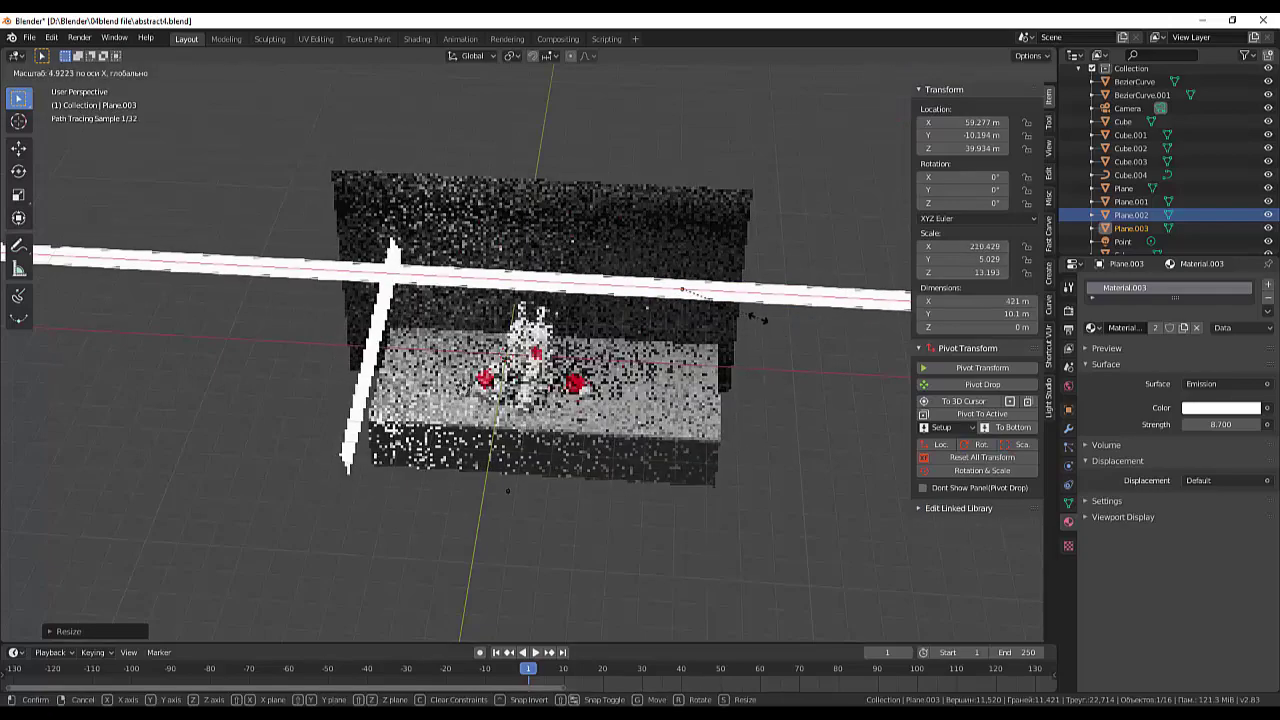
click(681, 290)
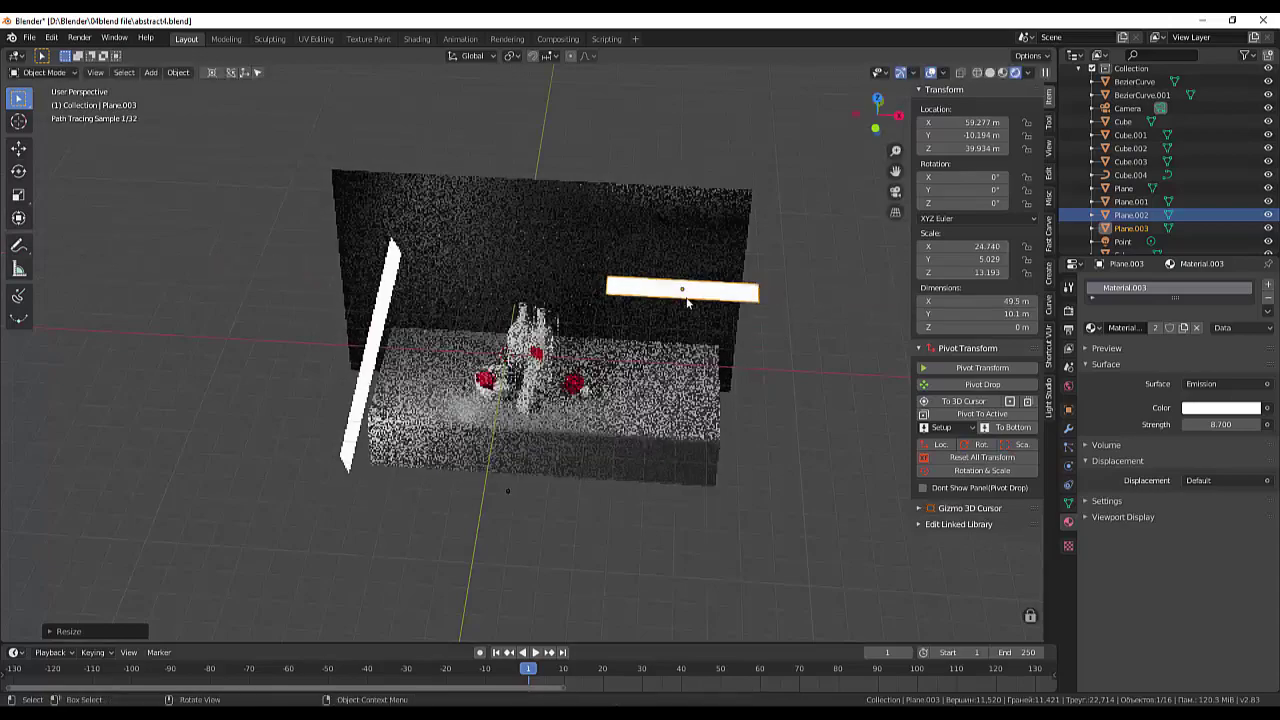
key(s)
key(y)
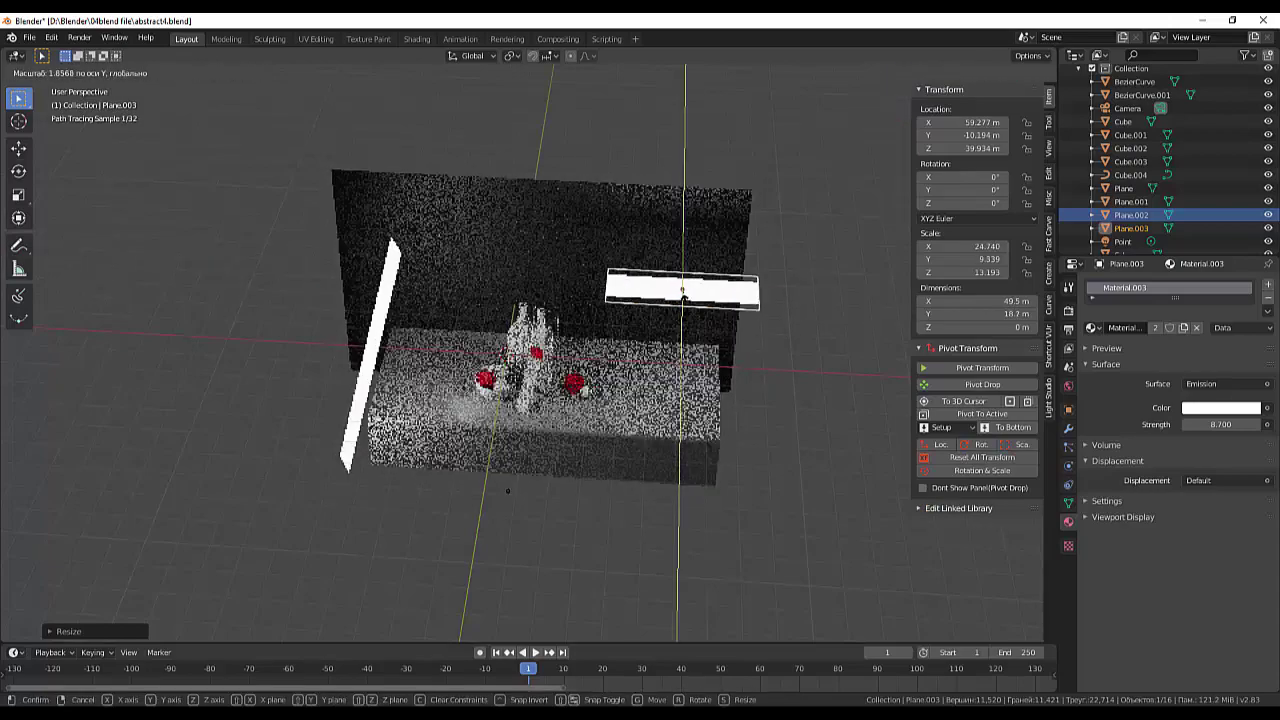
click(684, 322)
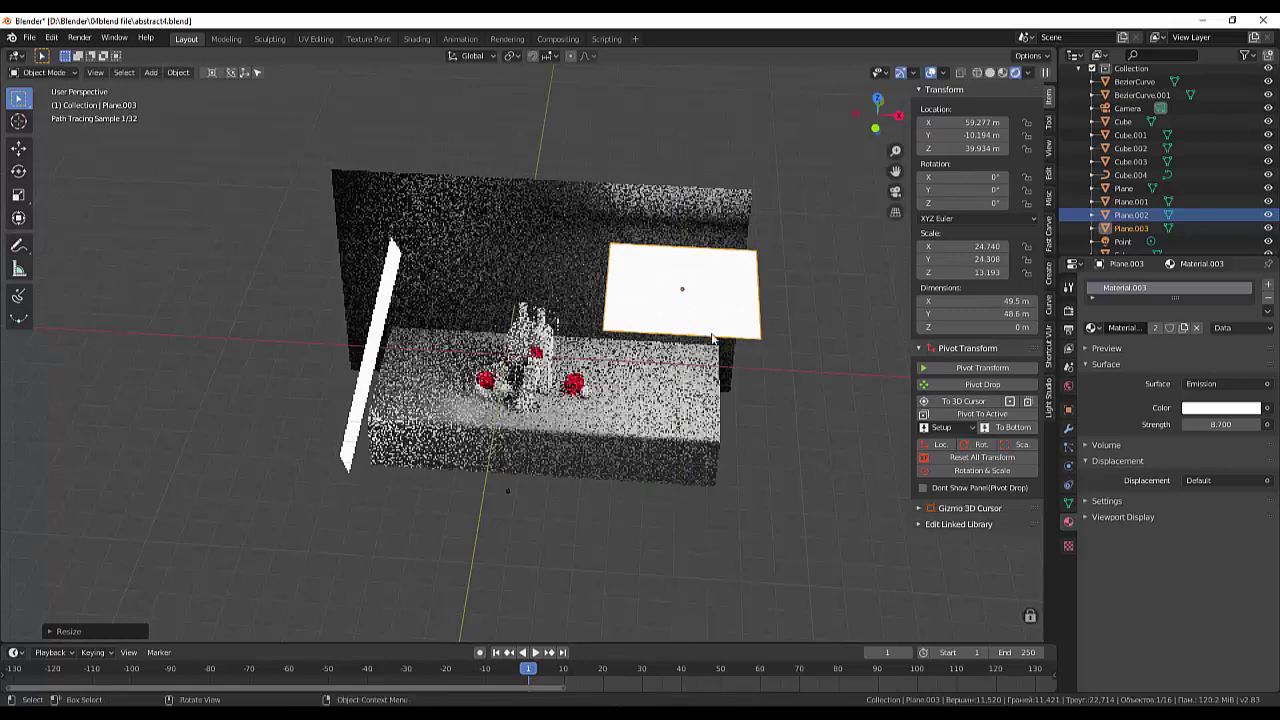
- Set the new panel's emission strength to 1
click(1215, 424)
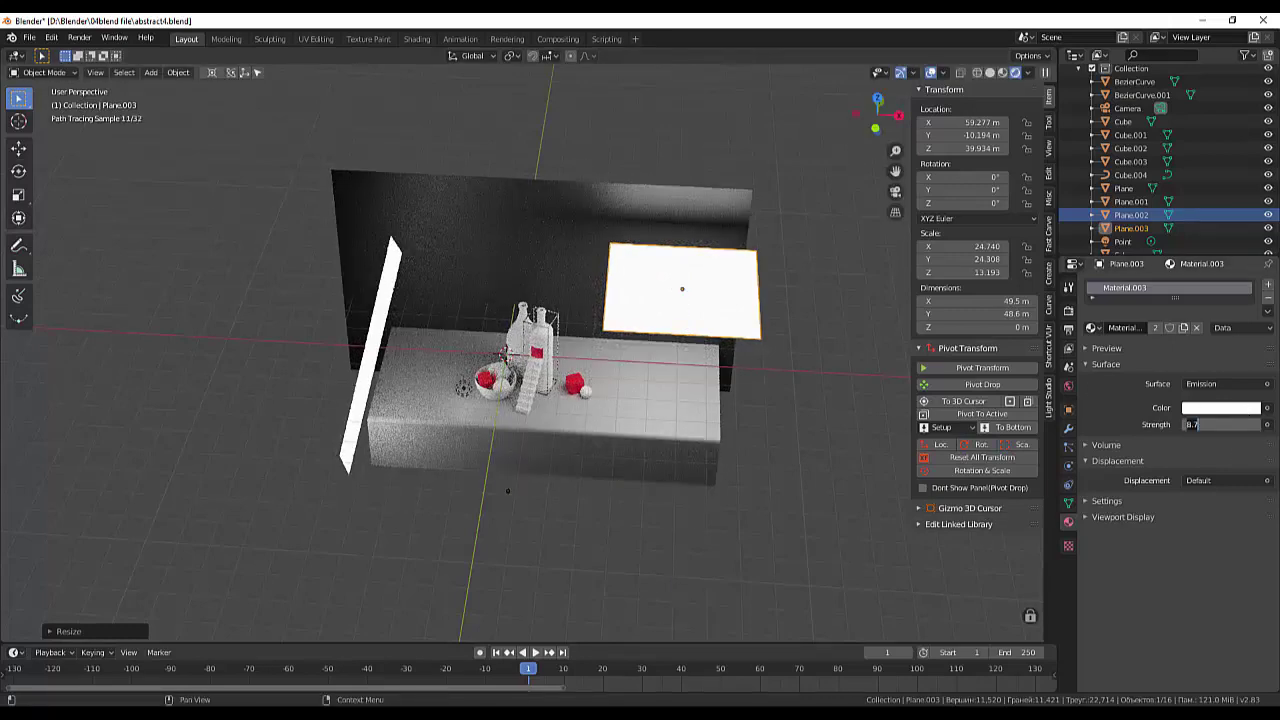
text(1)
key(Return)
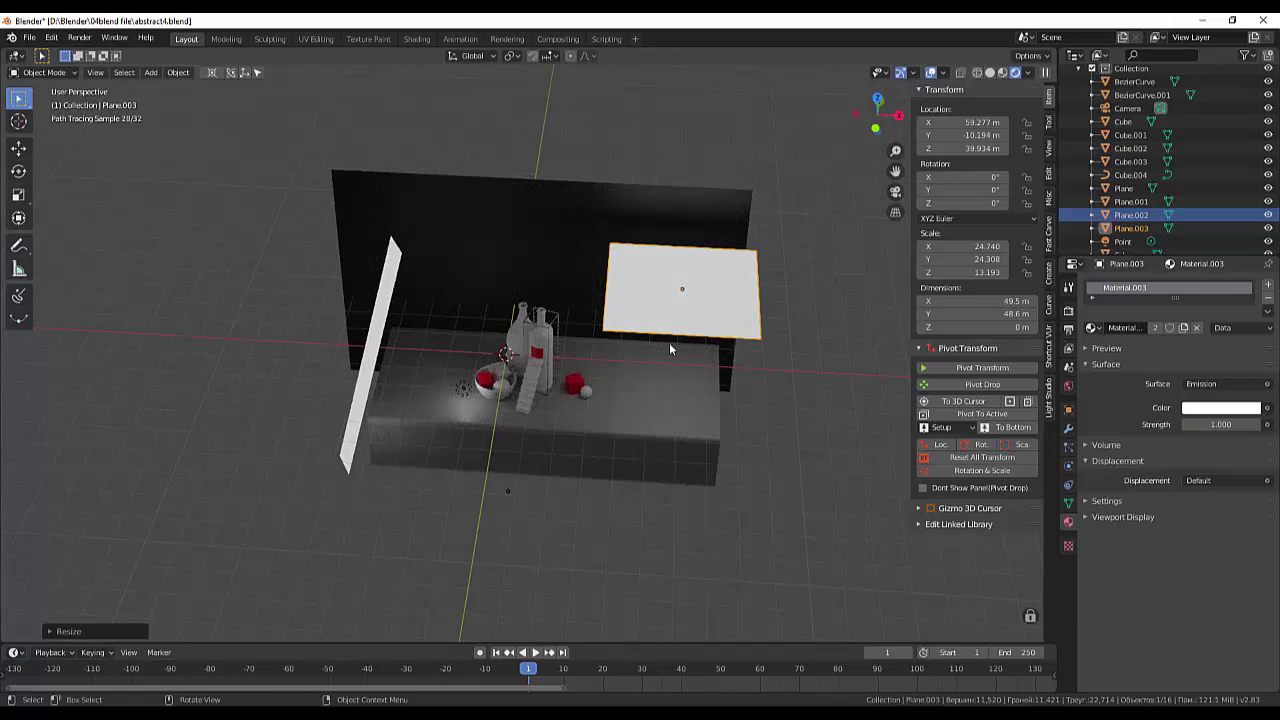
- Rotate the panel 90° on Y with ry90 and move it to the table's right end
text(ry)
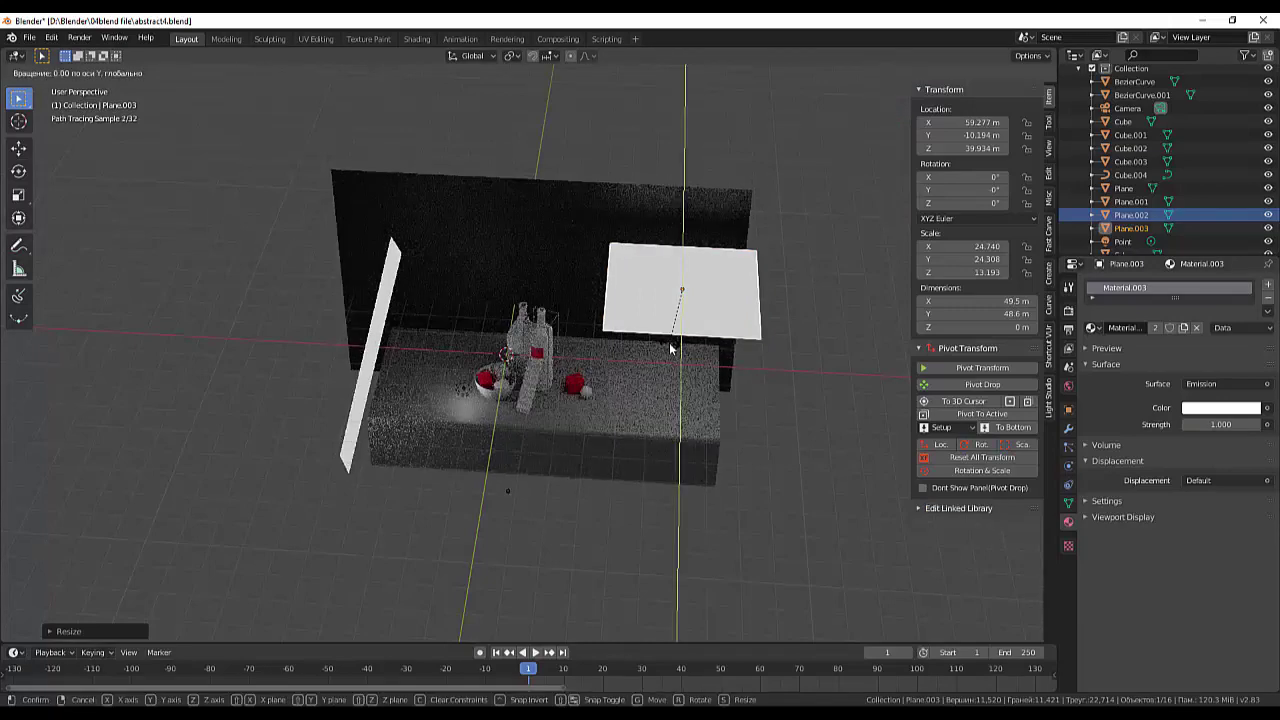
text(90)
key(Return)
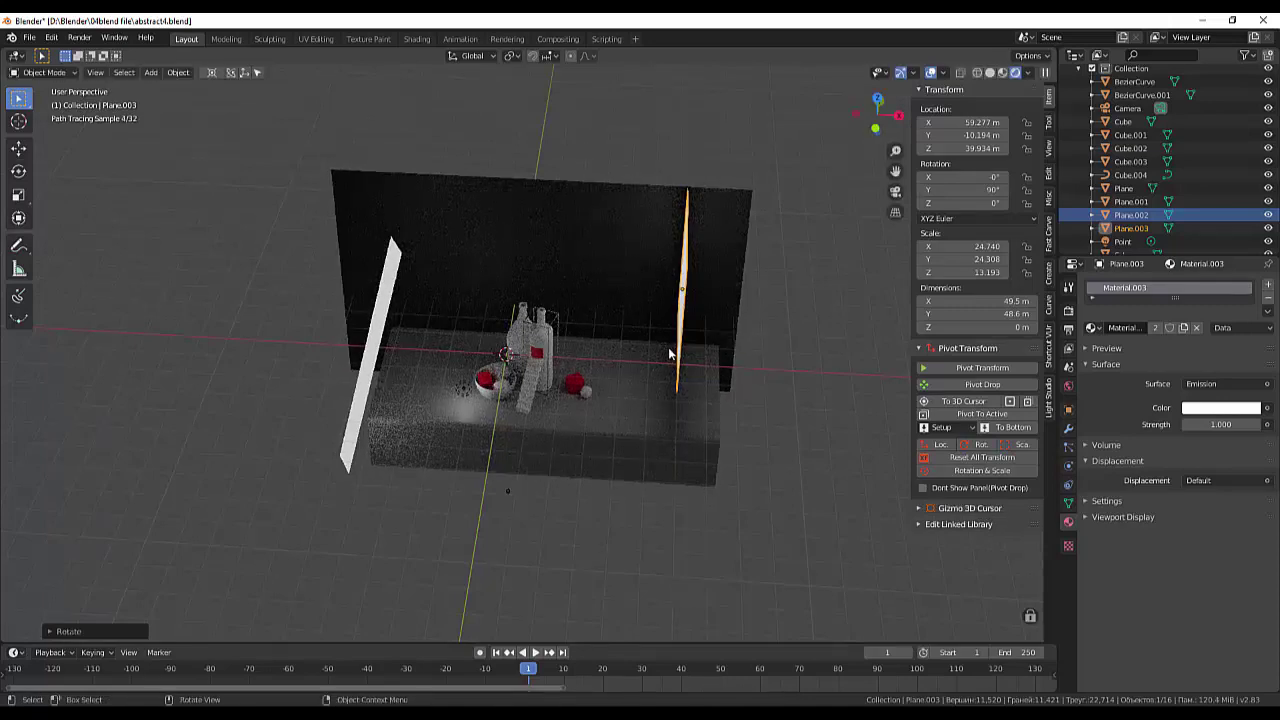
mouse_move(668, 354)
middle_down()
mouse_move(686, 337)
mouse_move(692, 295)
middle_up()
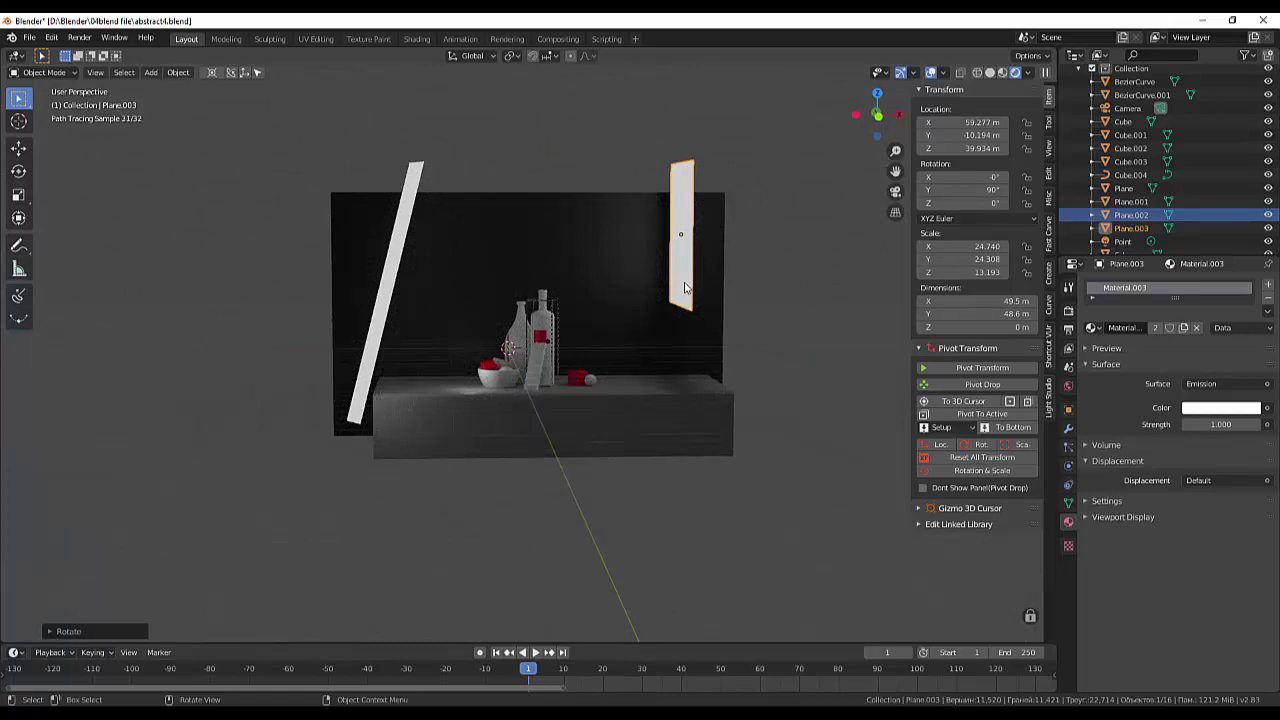
key(g)
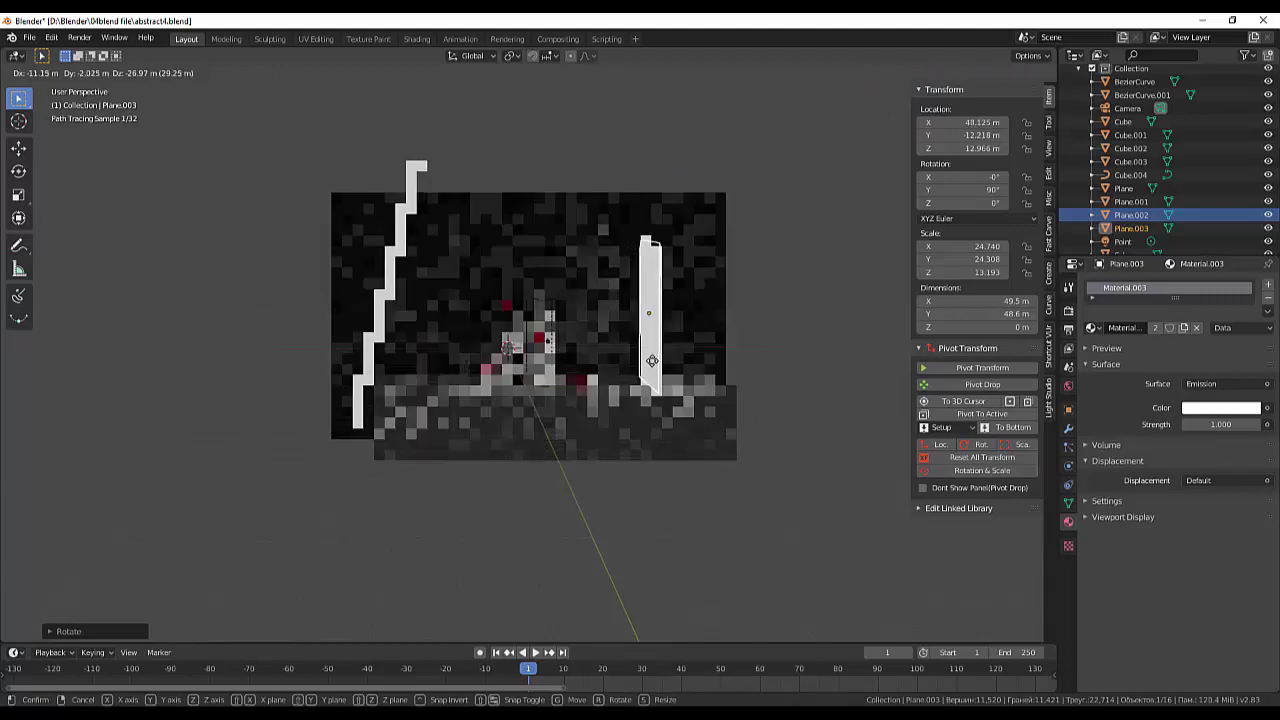
click(651, 362)
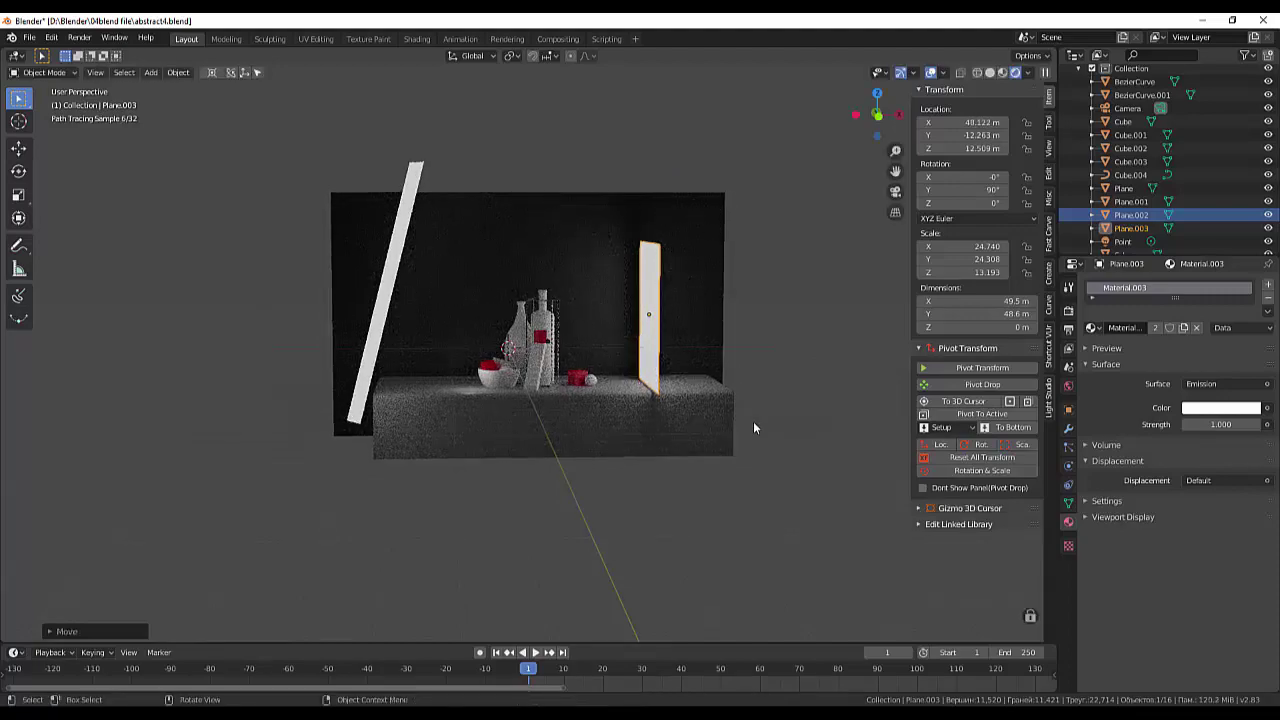
key(KP_0)
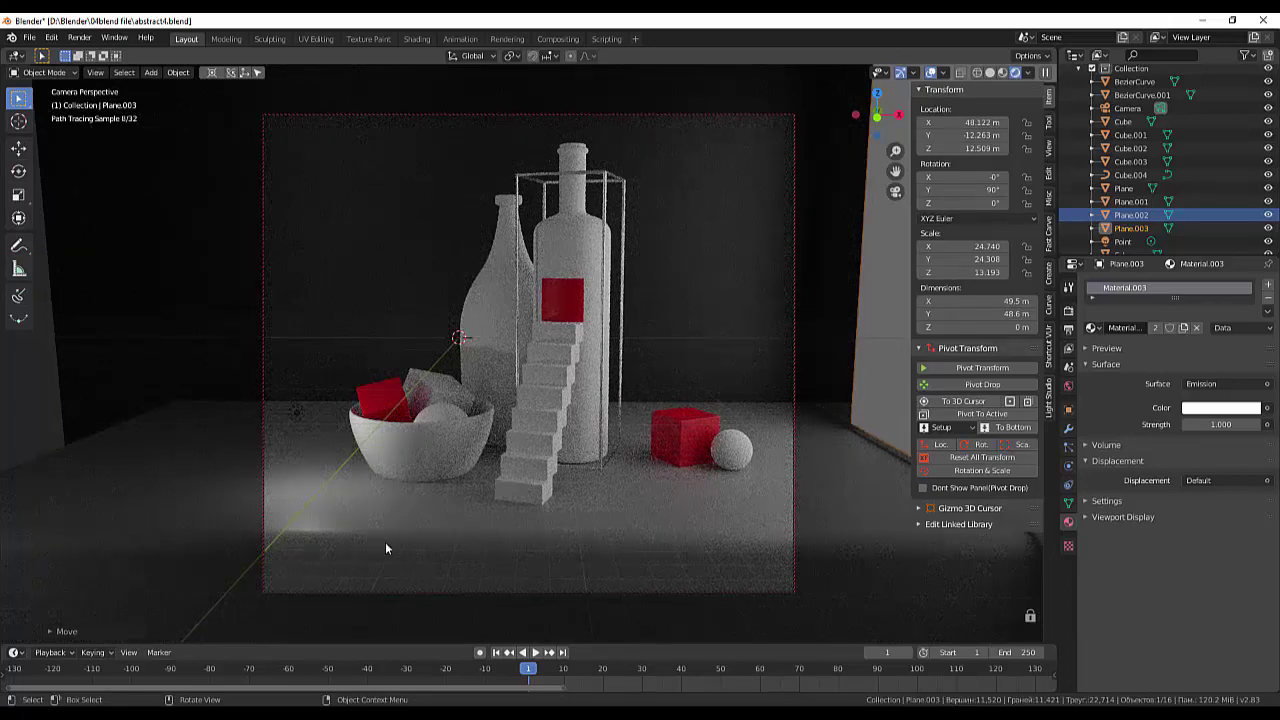
click(312, 490)
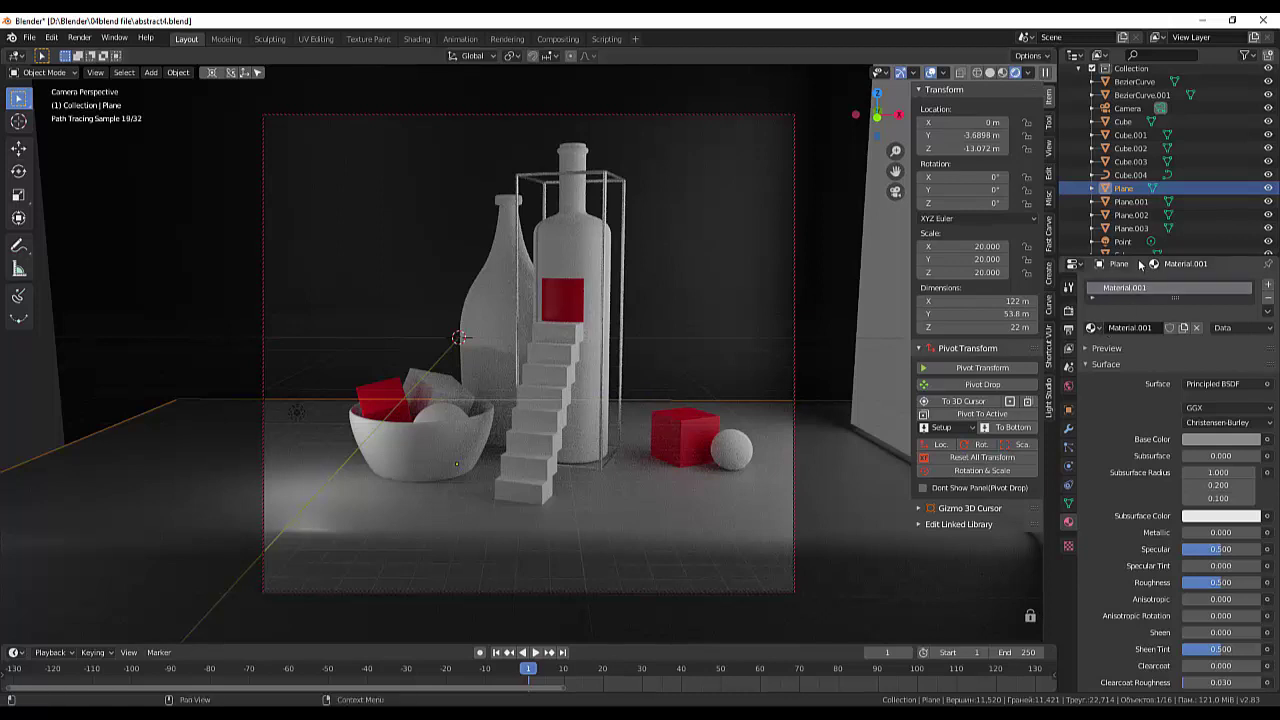
- Select the Point light, raise its power to 1253 W and disable Cast Shadow
scroll(1135, 242, down, 2)
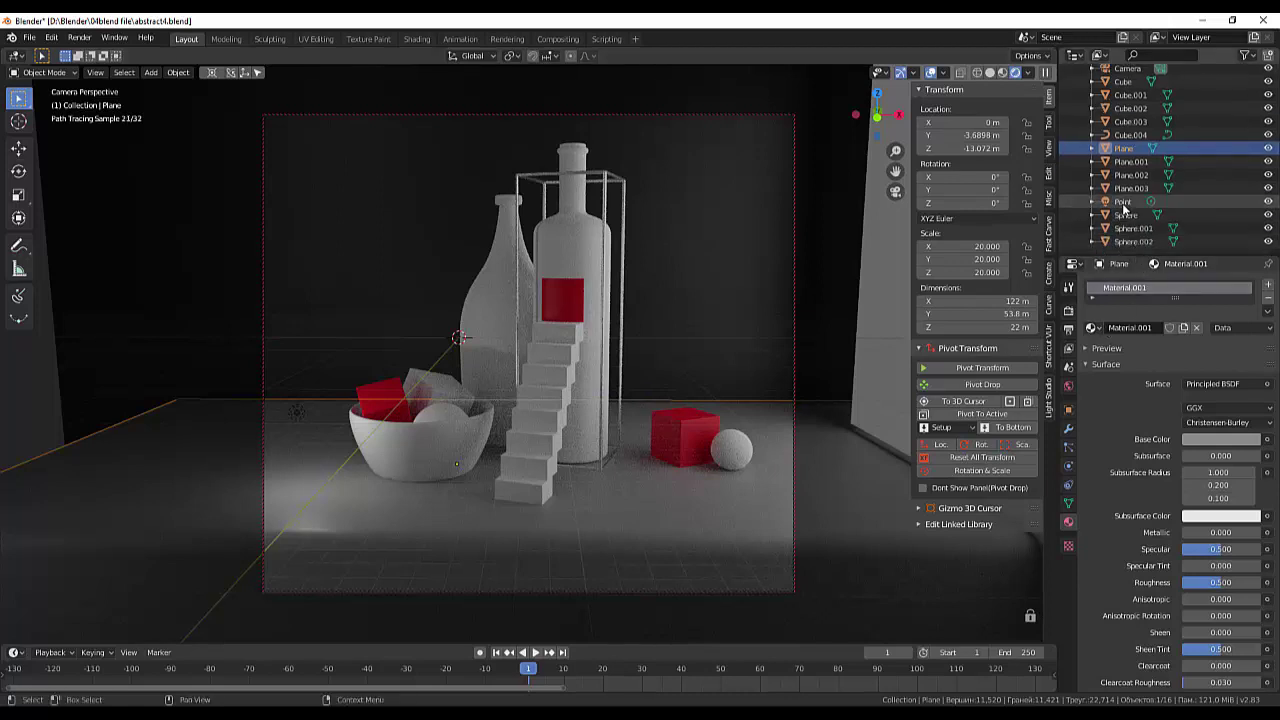
click(1123, 203)
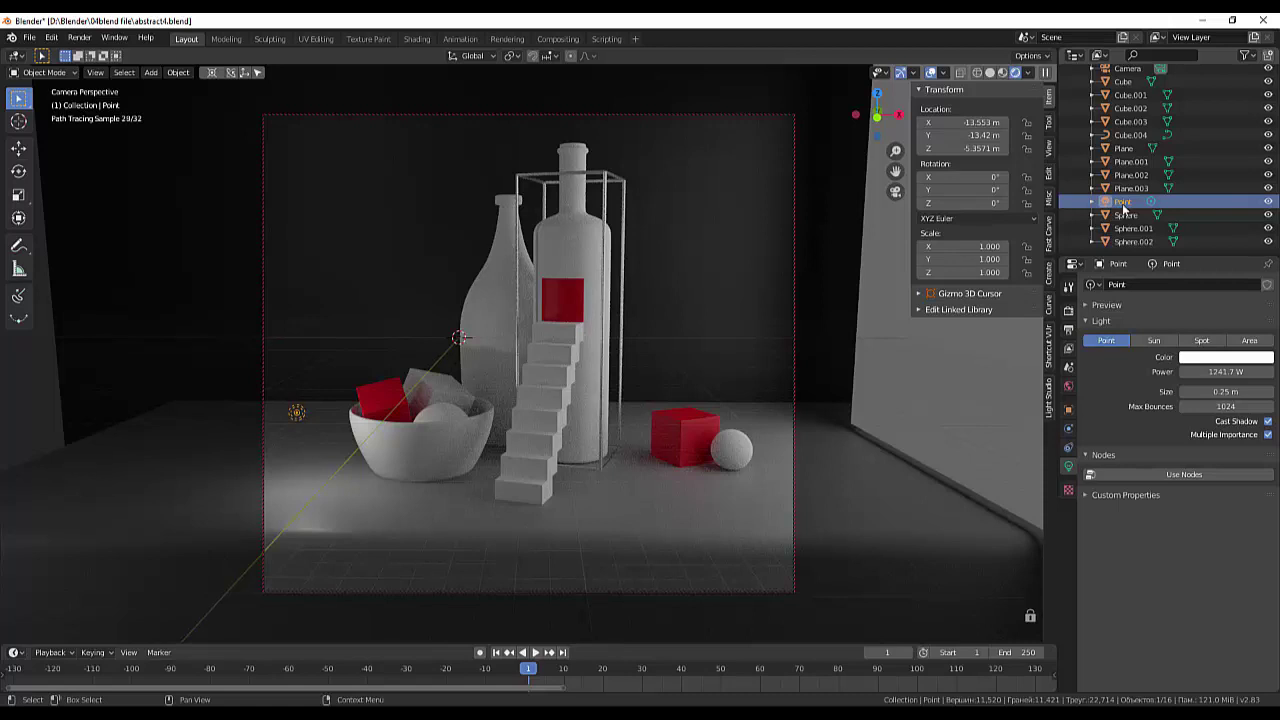
drag(1215, 372, 1221, 372)
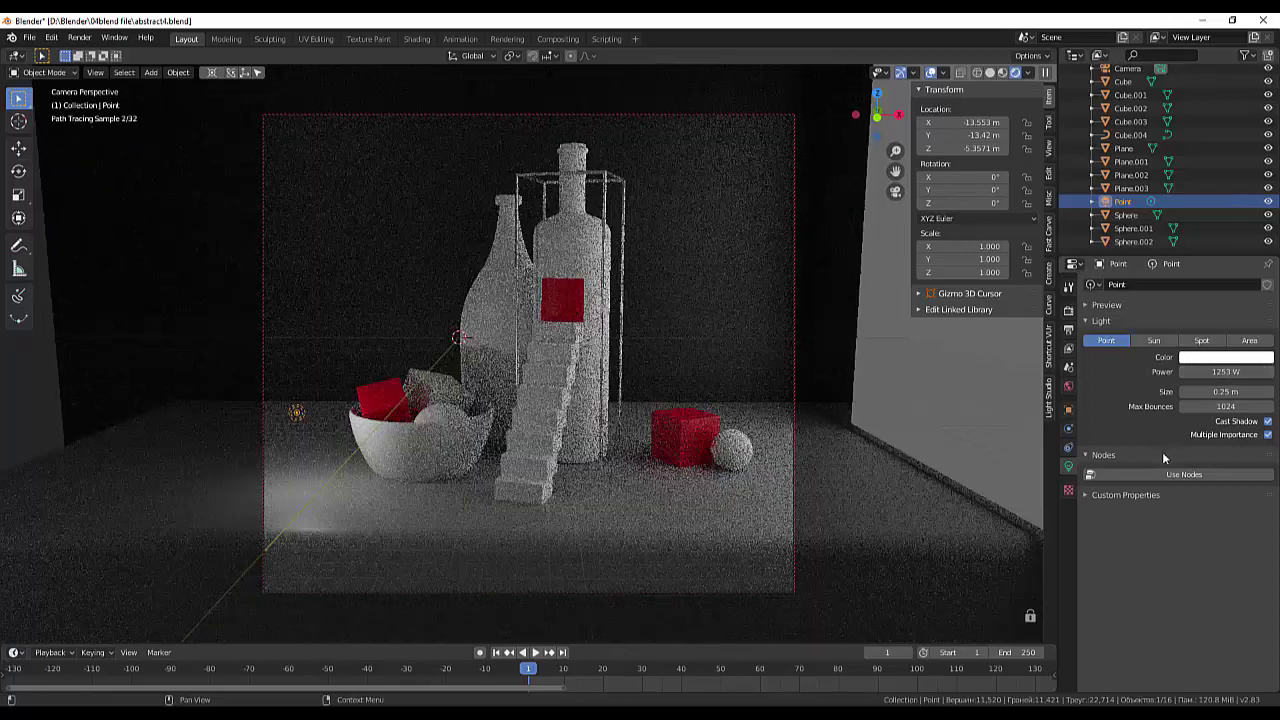
click(1268, 421)
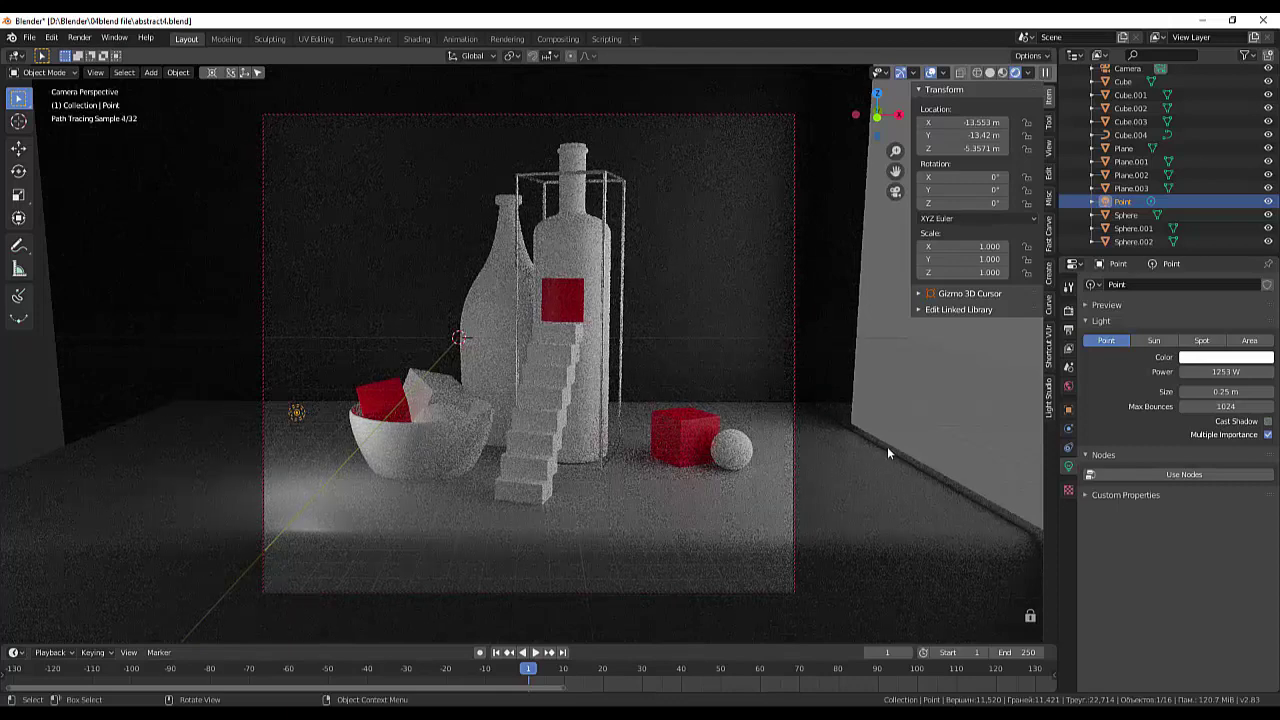
click(915, 422)
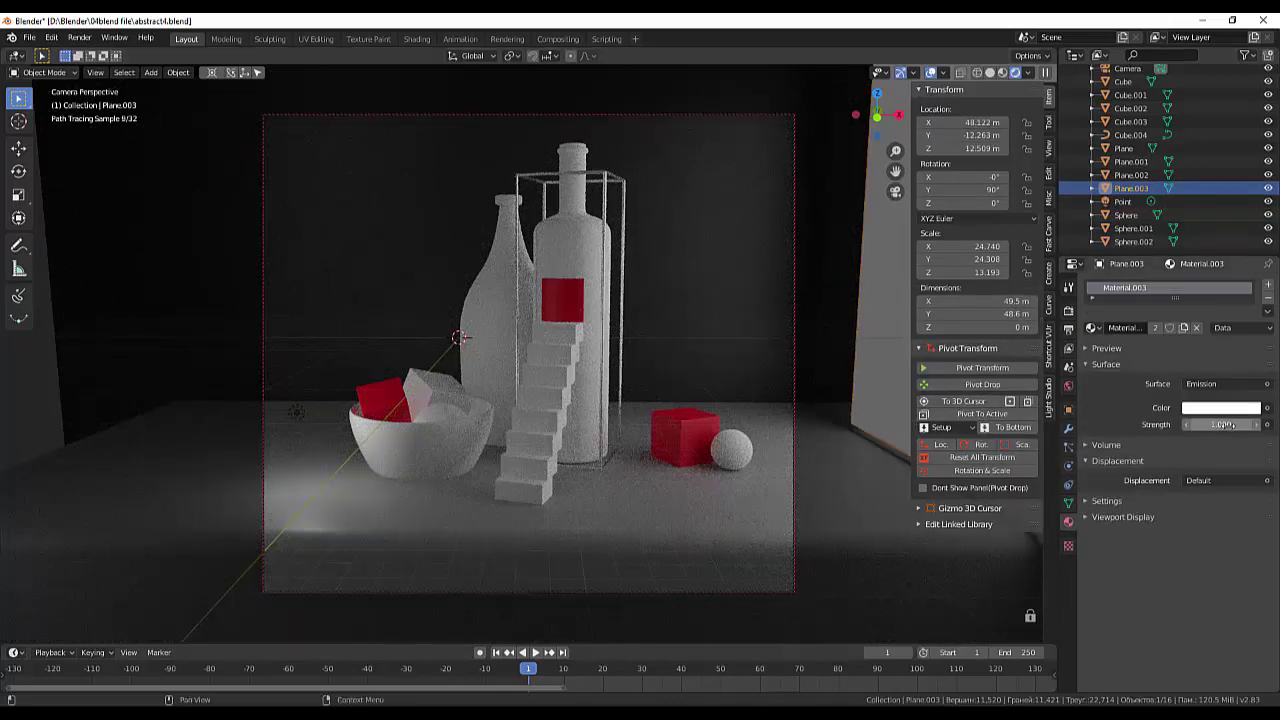
- Set the right wall panel Plane.003's emission strength to 0.3, then view the scene from the front
drag(1222, 424, 1240, 424)
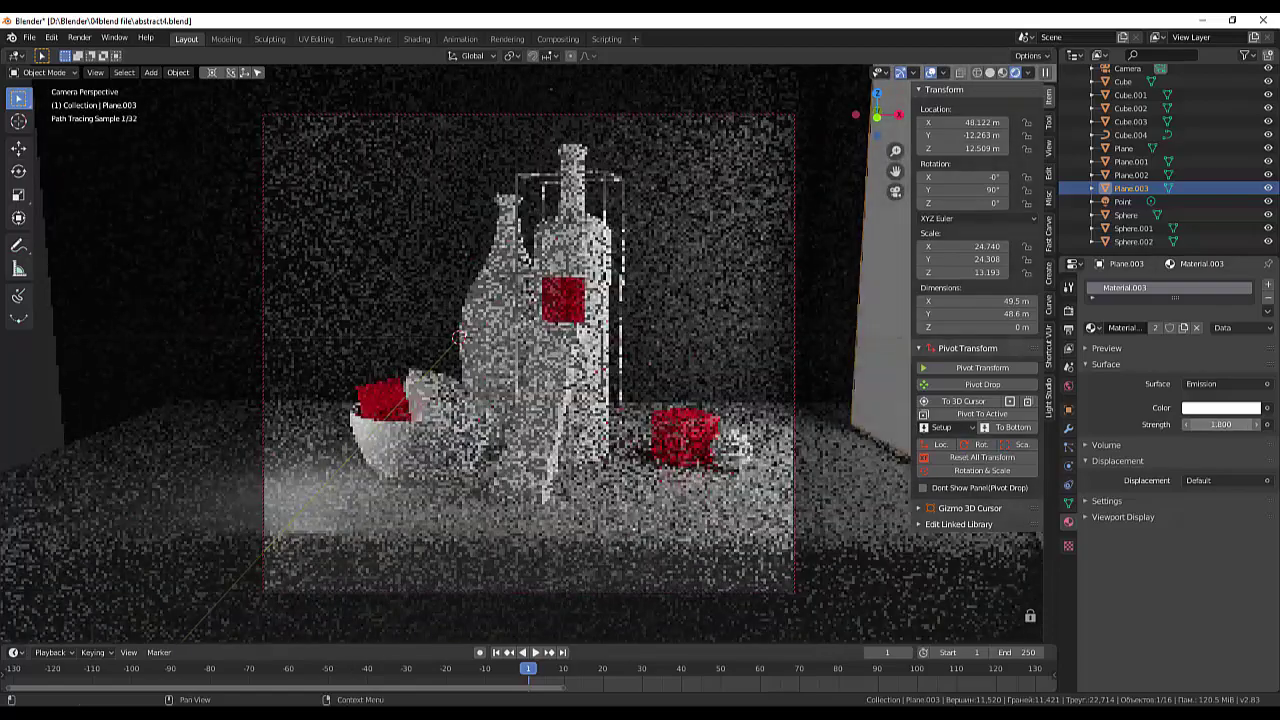
key(BackSpace)
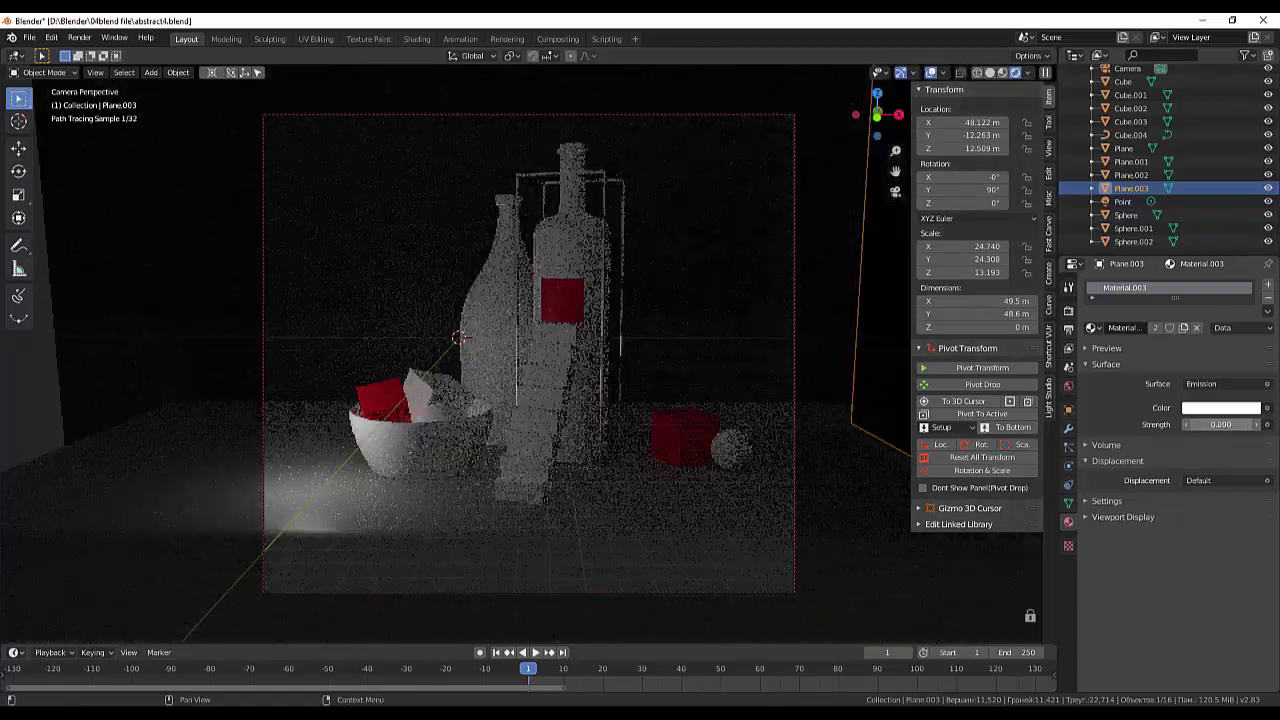
drag(1222, 424, 1232, 424)
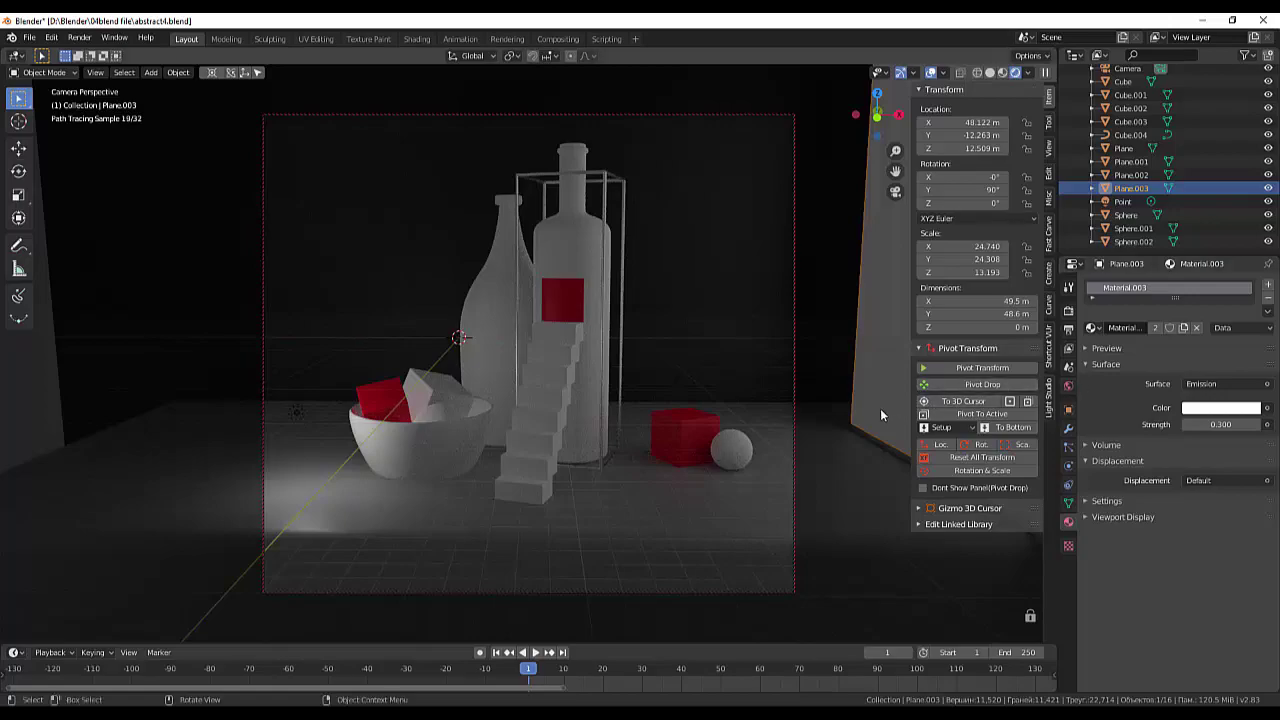
key(KP_1)
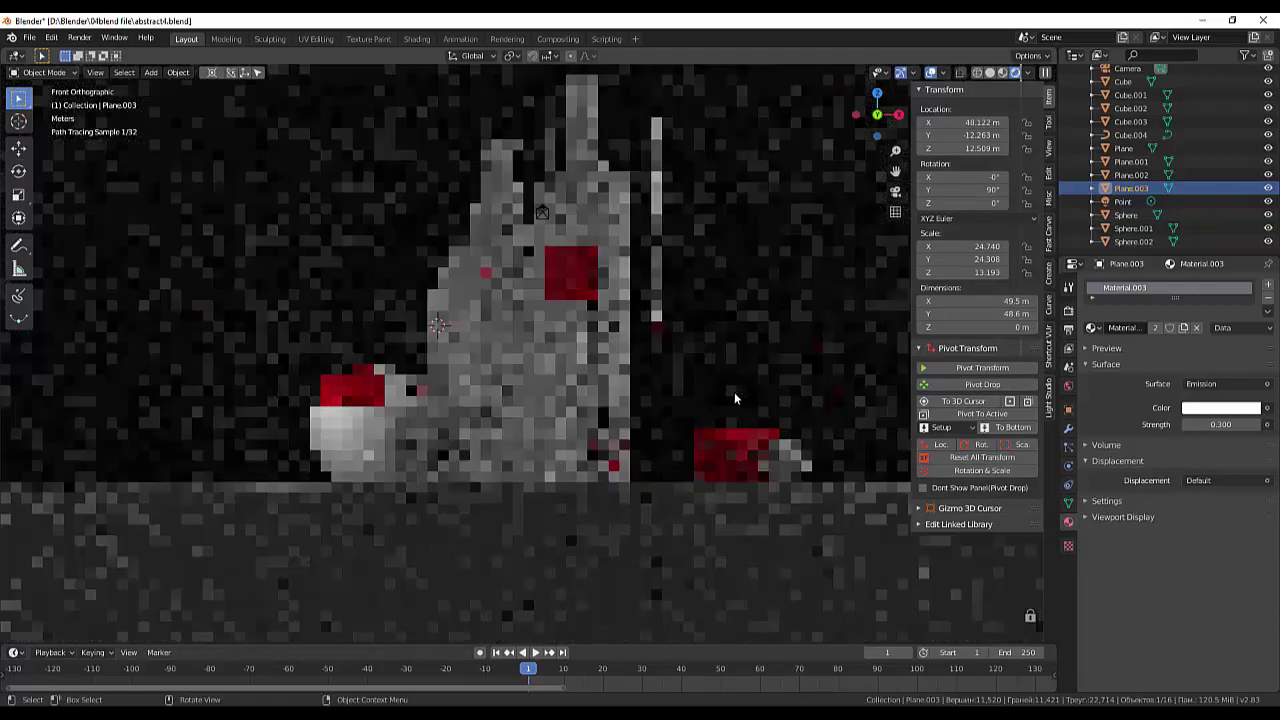
- Raise the left strip Plane.002's emission strength and unlink Material.003 from the right wall Plane.003
middle_drag(732, 398, 130, 415)
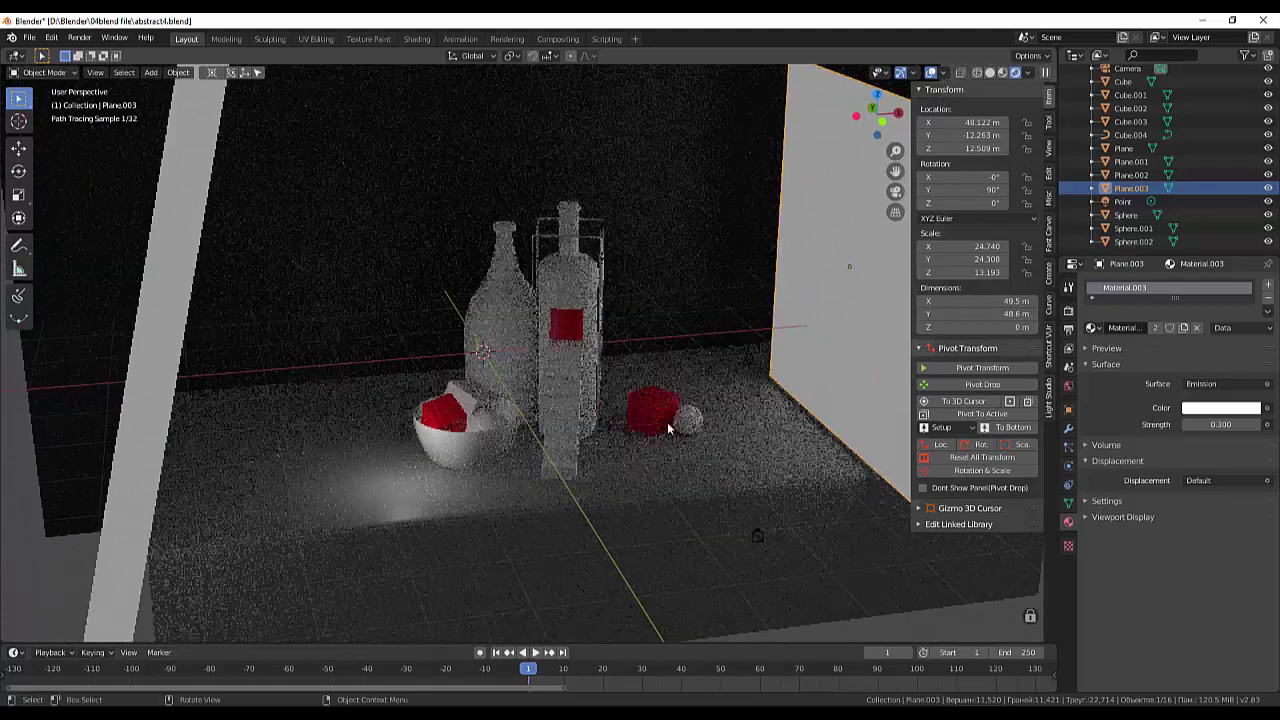
click(146, 417)
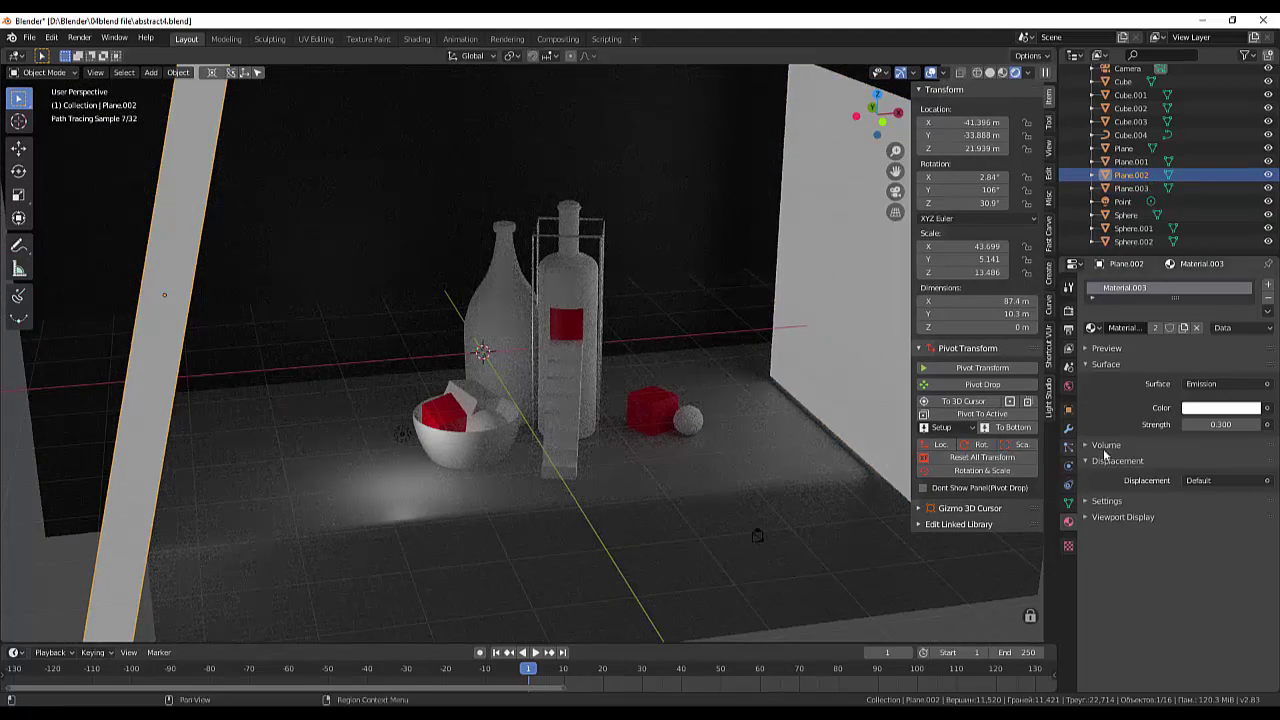
drag(1220, 424, 1266, 424)
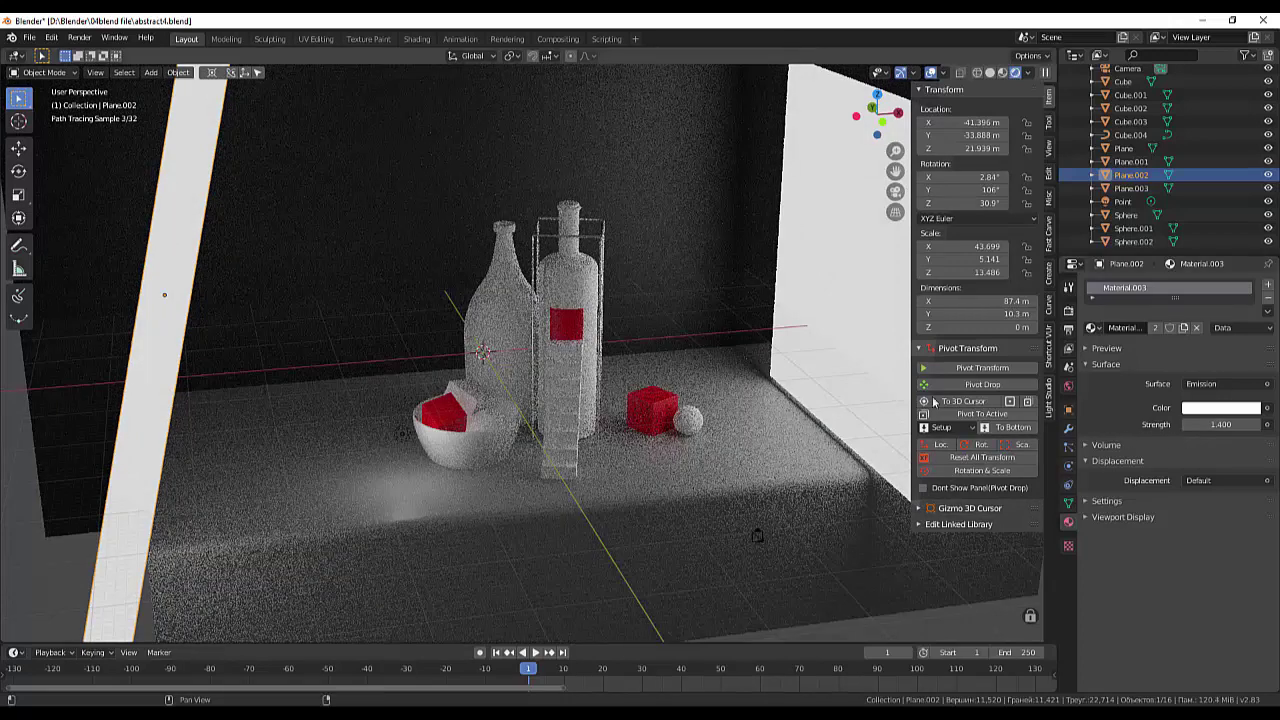
click(873, 366)
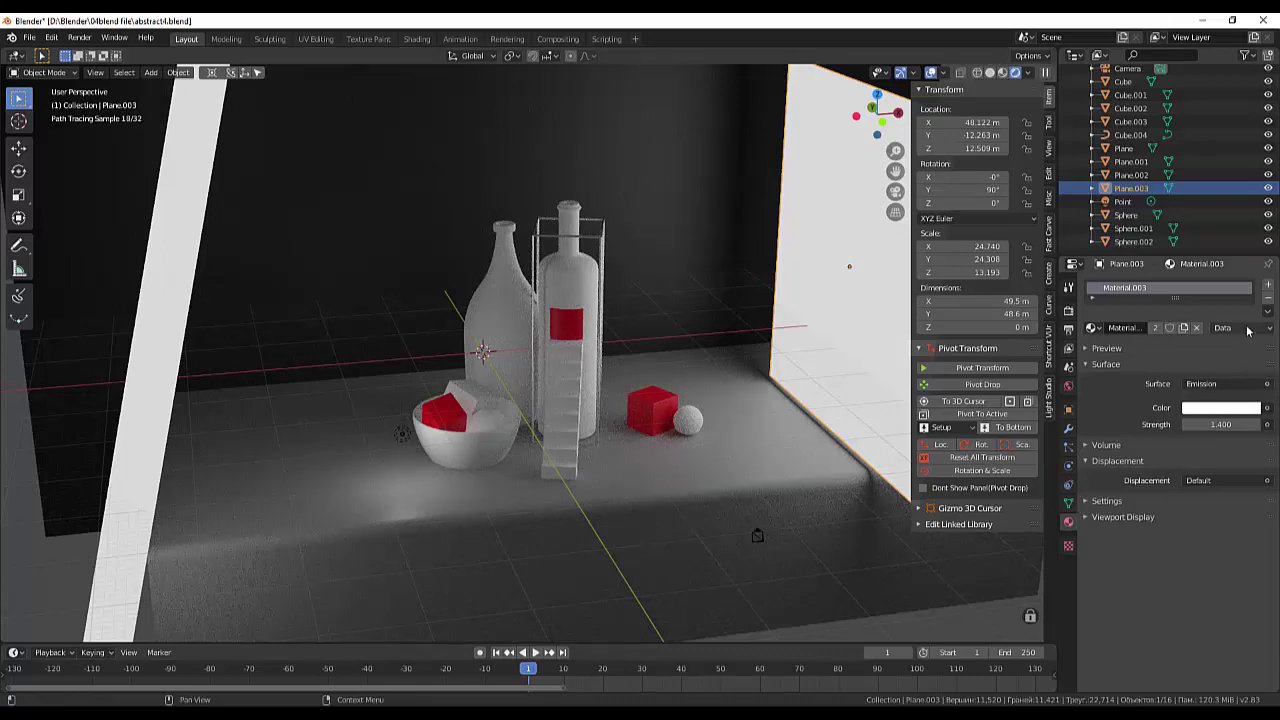
click(1268, 297)
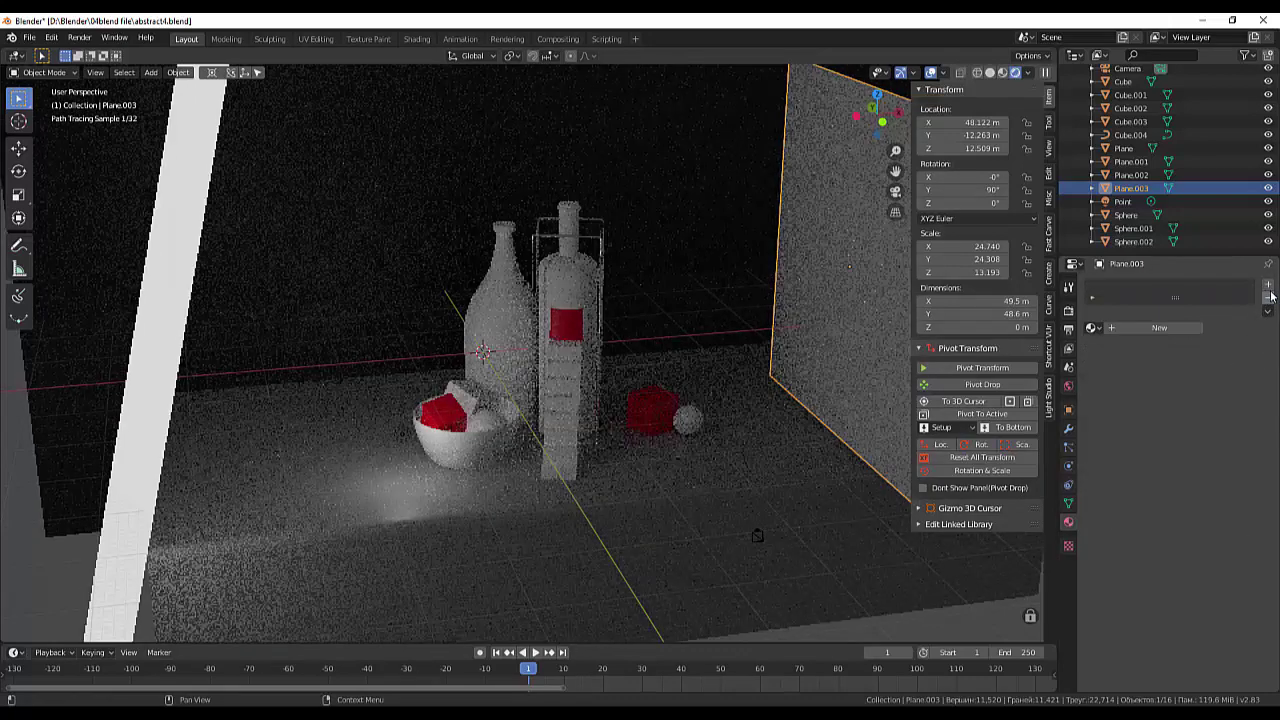
- Set Plane.002's emission strength to 11 and return to the camera view
click(157, 432)
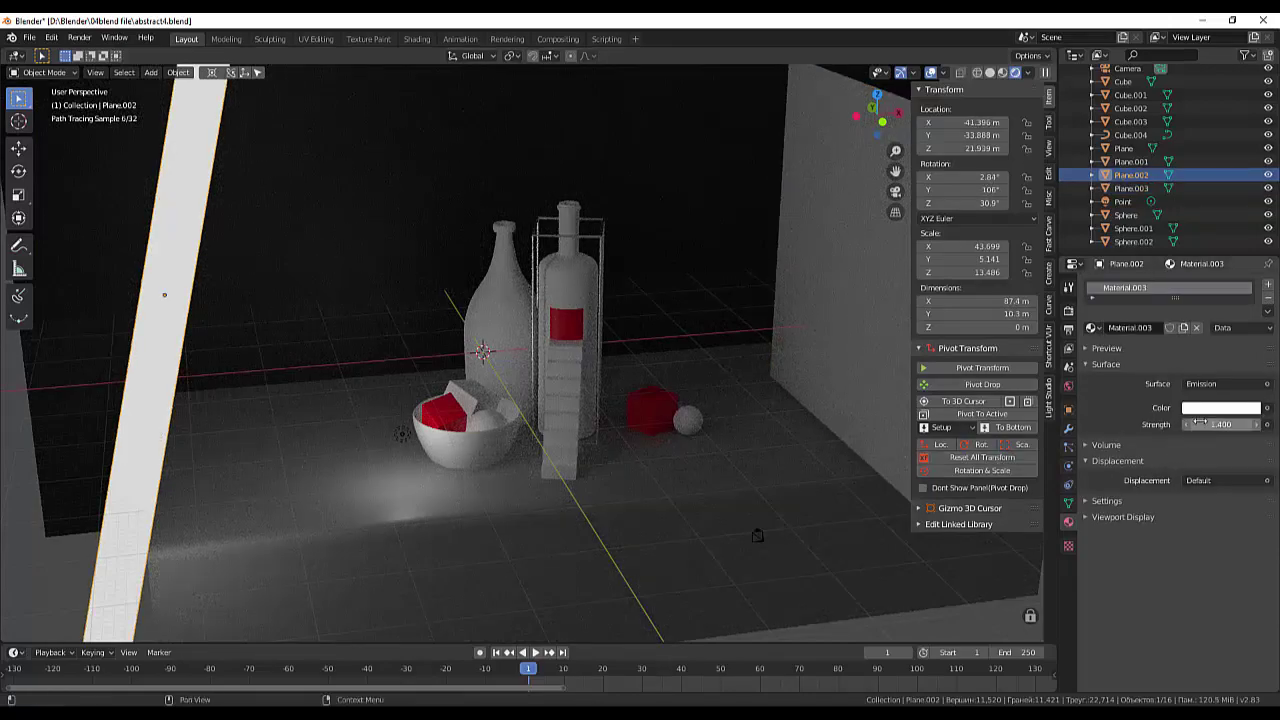
click(1200, 424)
text(13)
key(Return)
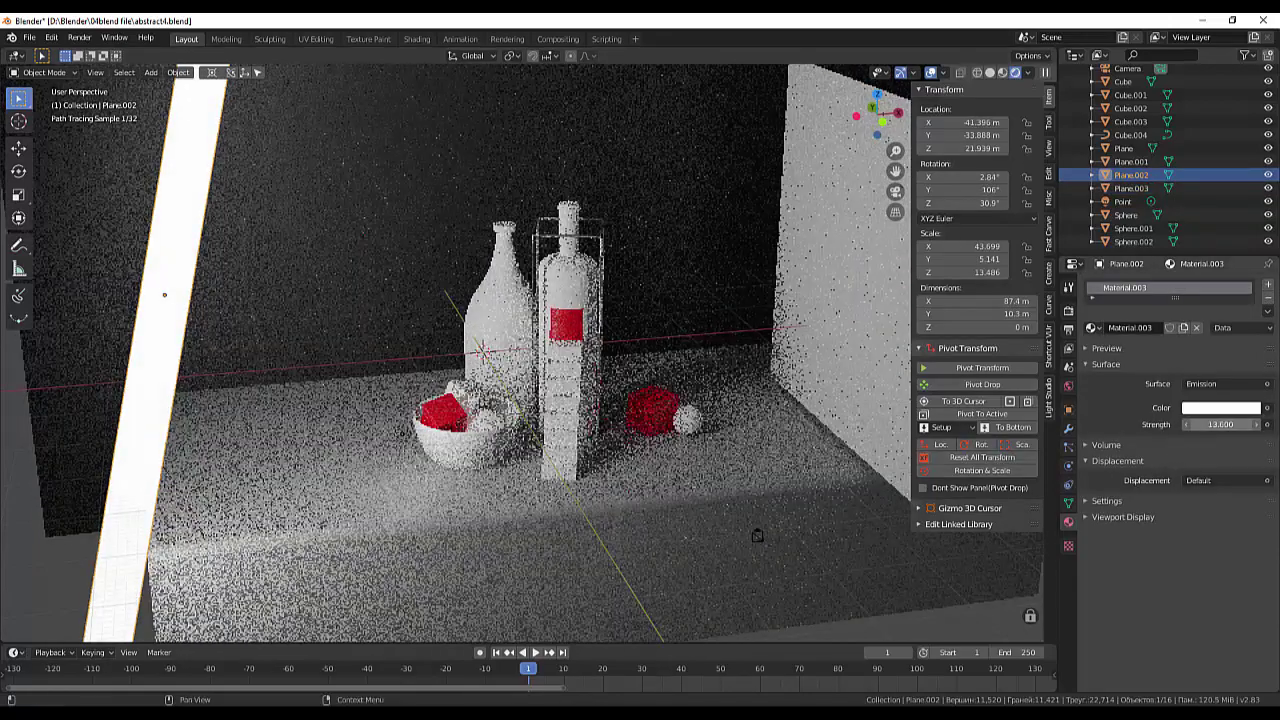
mouse_move(1220, 424)
mouse_down()
mouse_move(1200, 424)
mouse_move(1225, 424)
mouse_up()
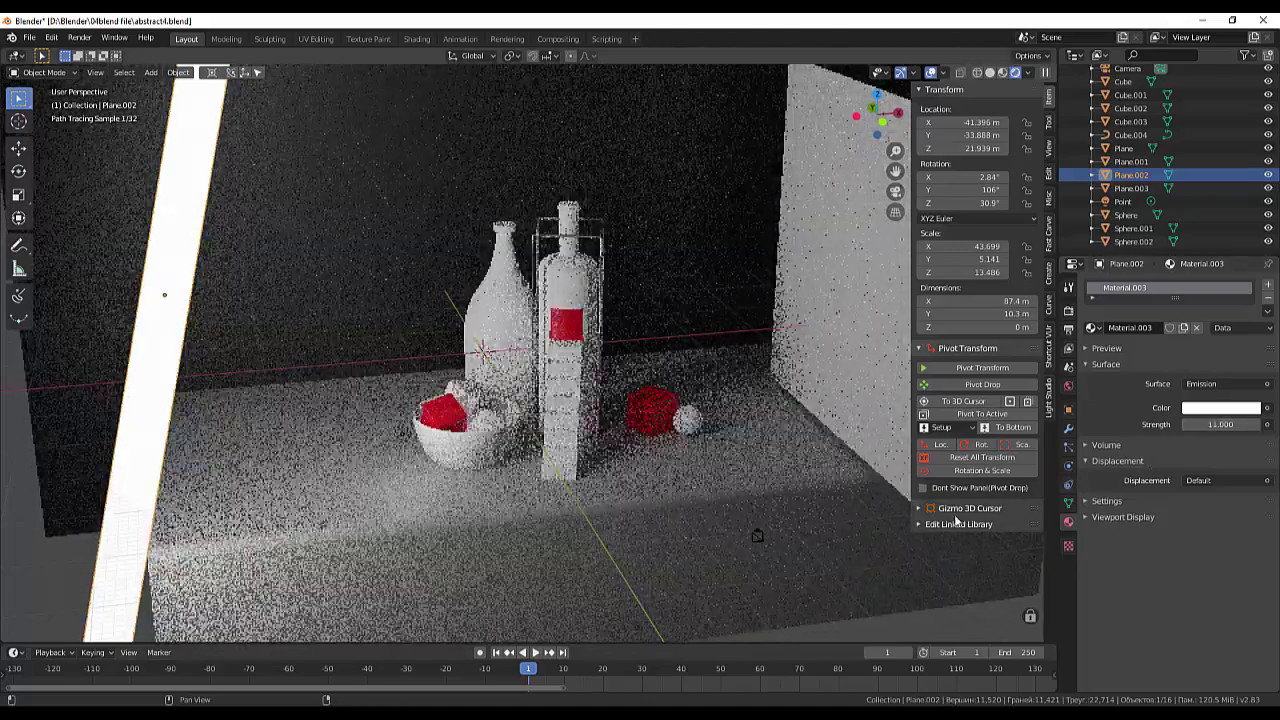
key(KP_0)
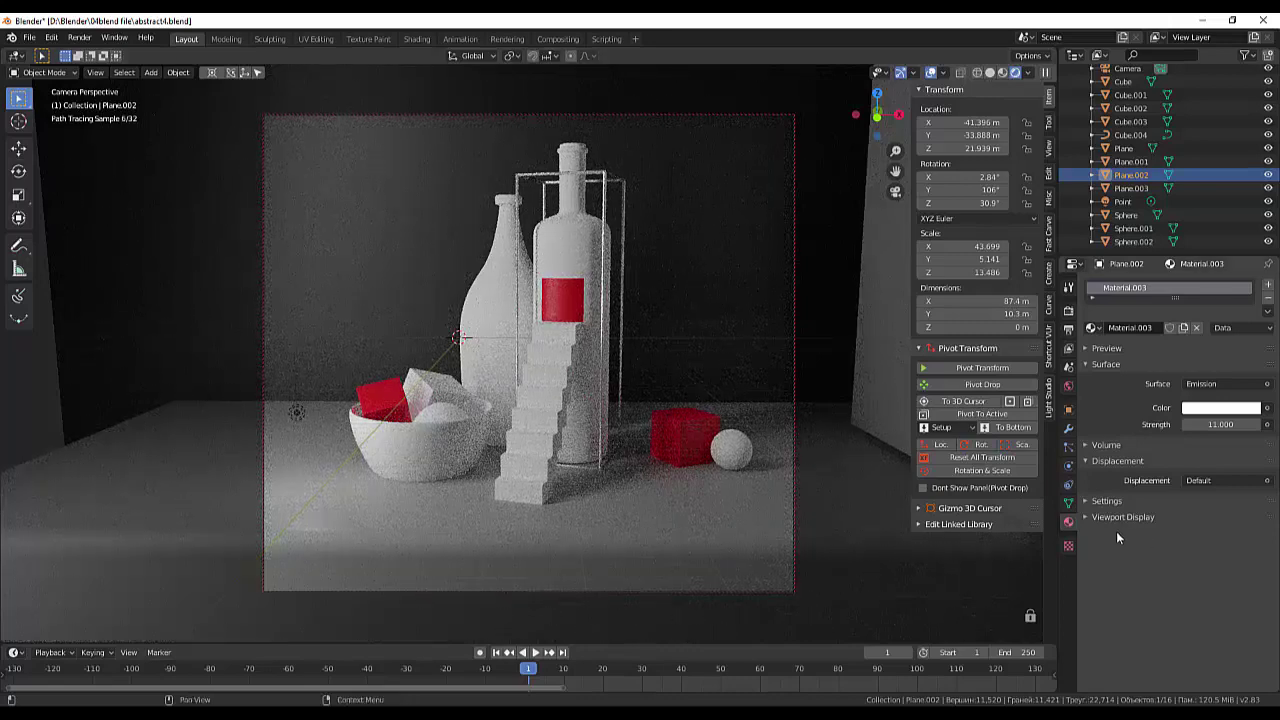
- Give Plane.003 a new Emission material, Material.004, with strength 0.1, then select the floor
click(886, 373)
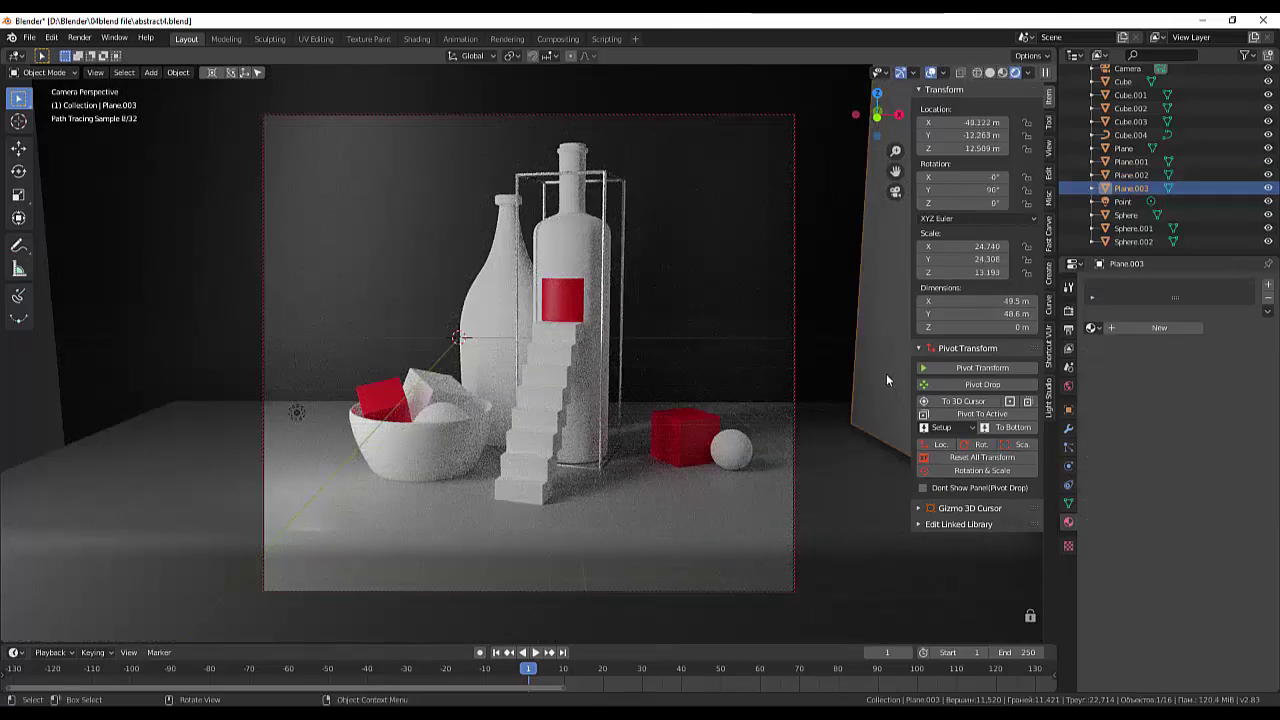
click(1160, 328)
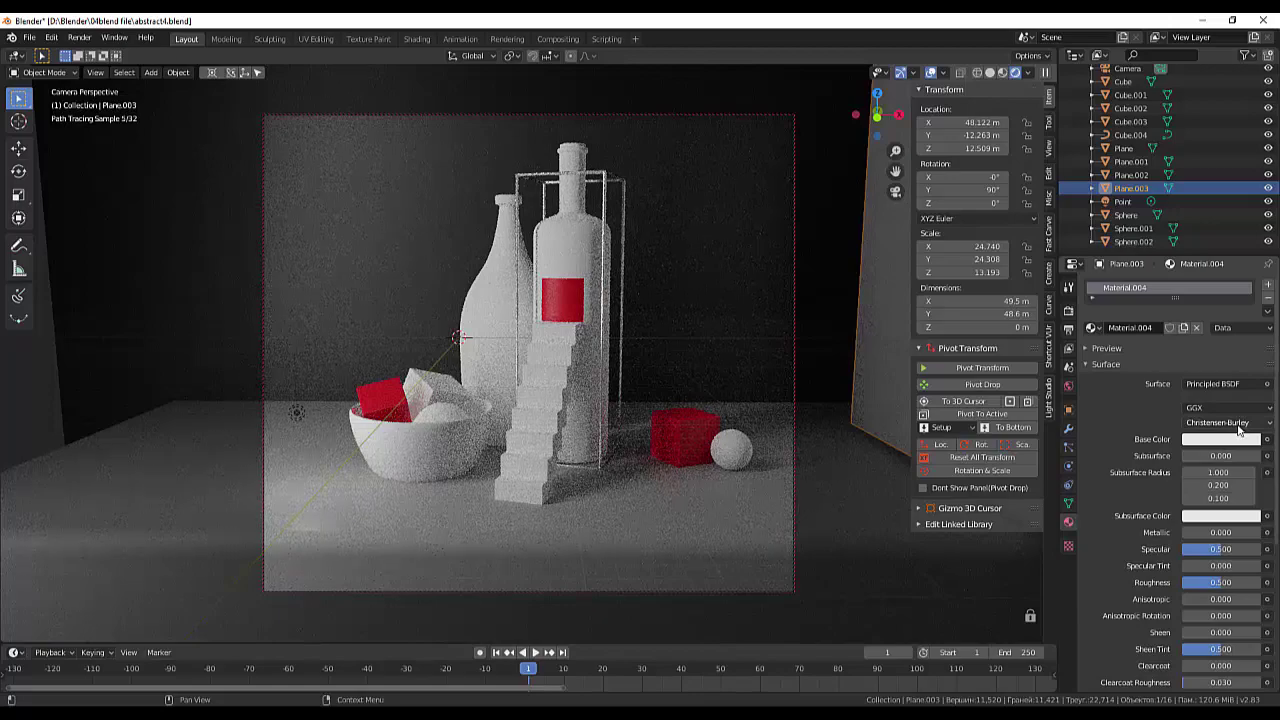
click(1237, 386)
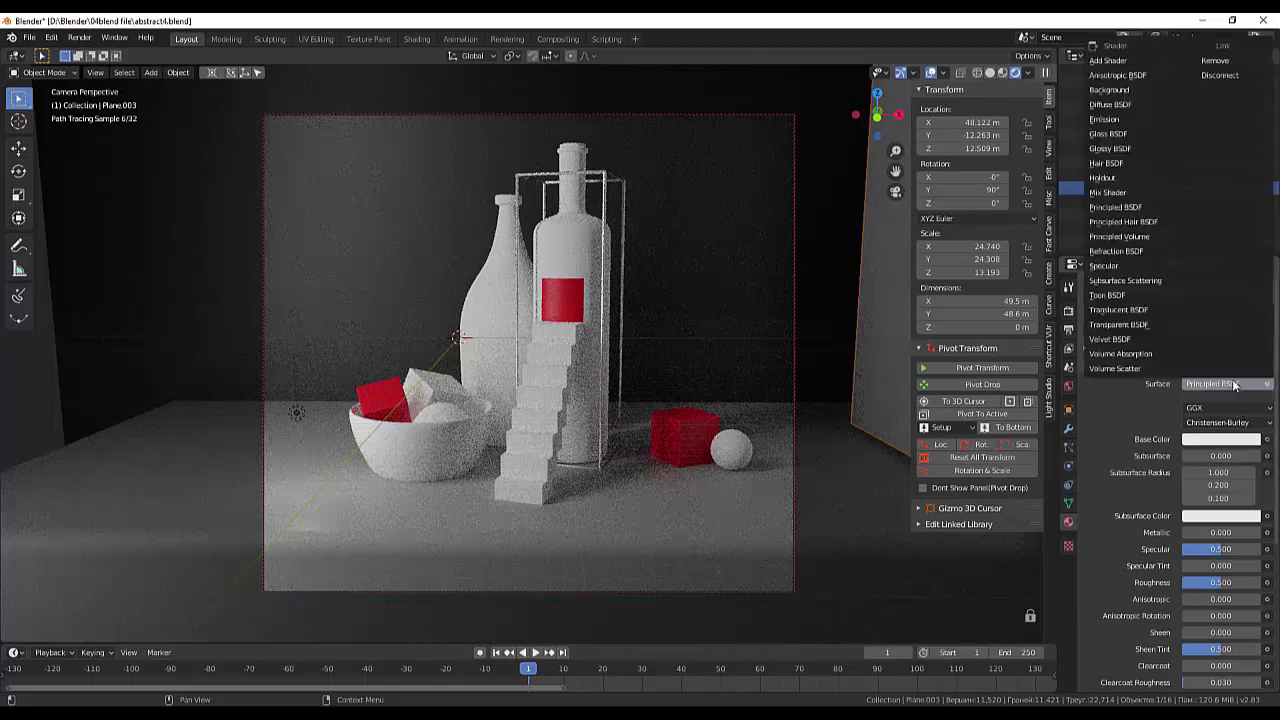
click(1104, 120)
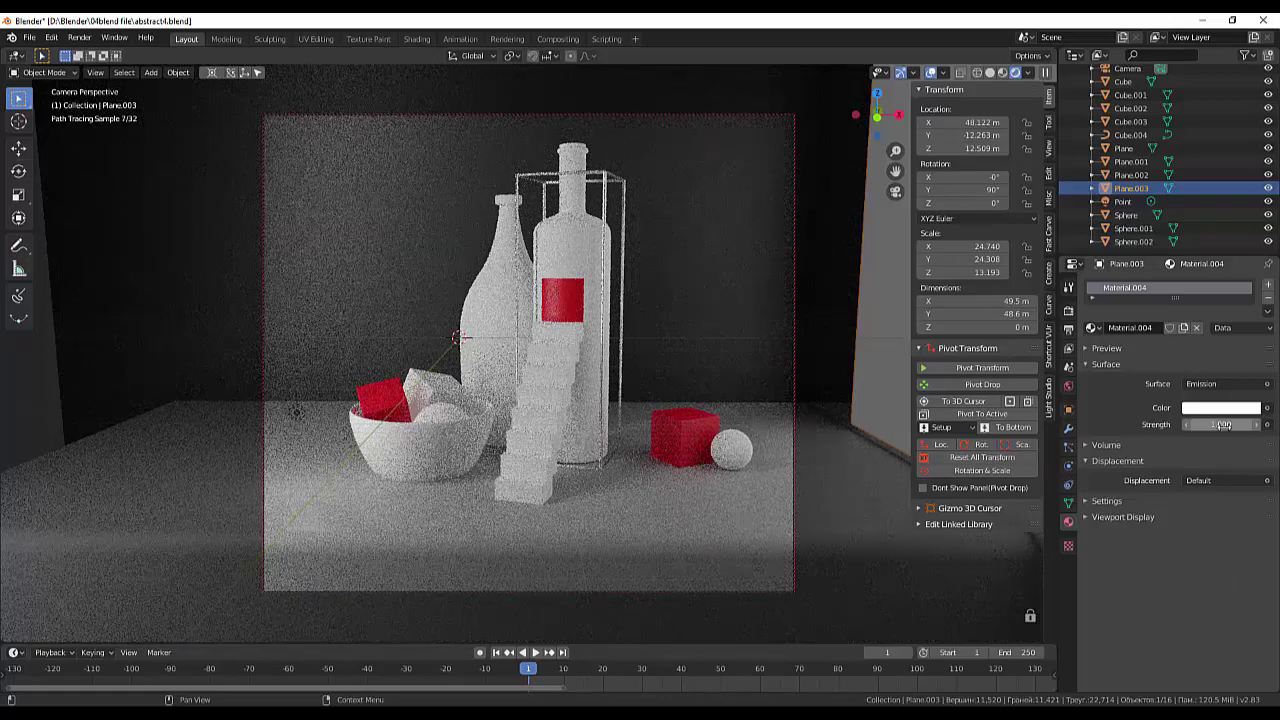
mouse_move(1224, 425)
mouse_down()
mouse_move(1190, 425)
mouse_move(1205, 425)
mouse_up()
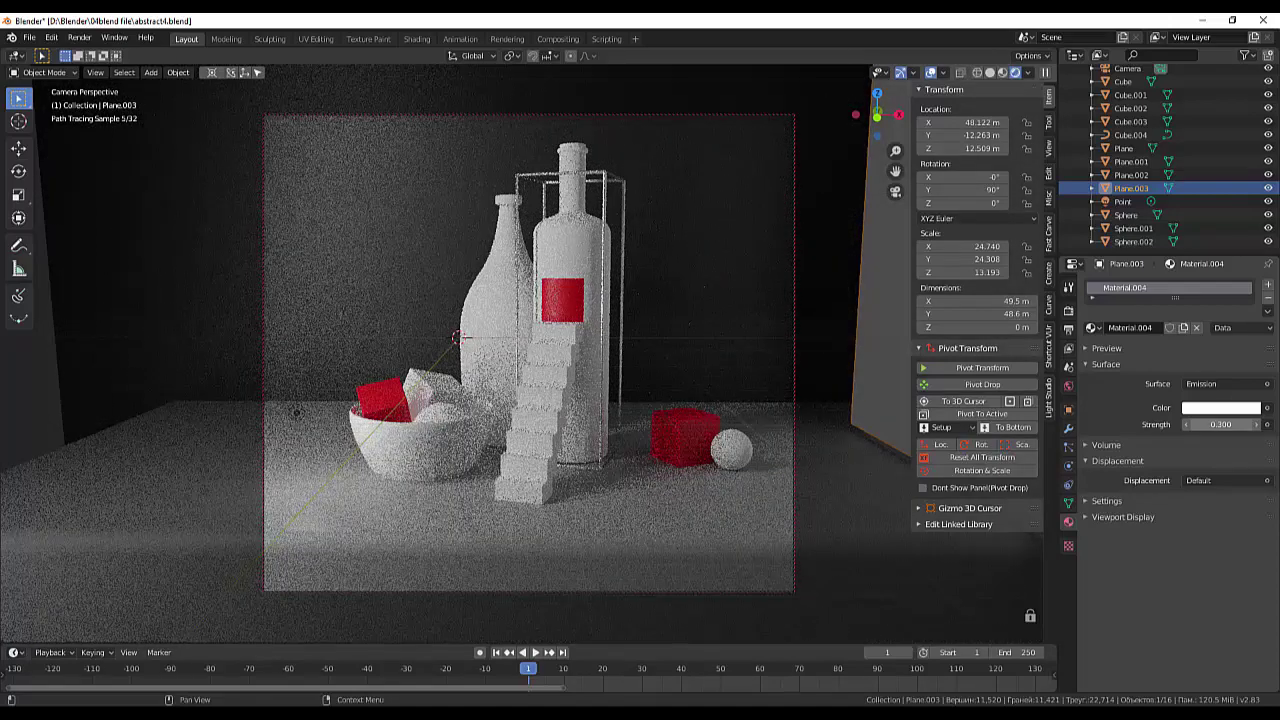
drag(1221, 424, 1200, 424)
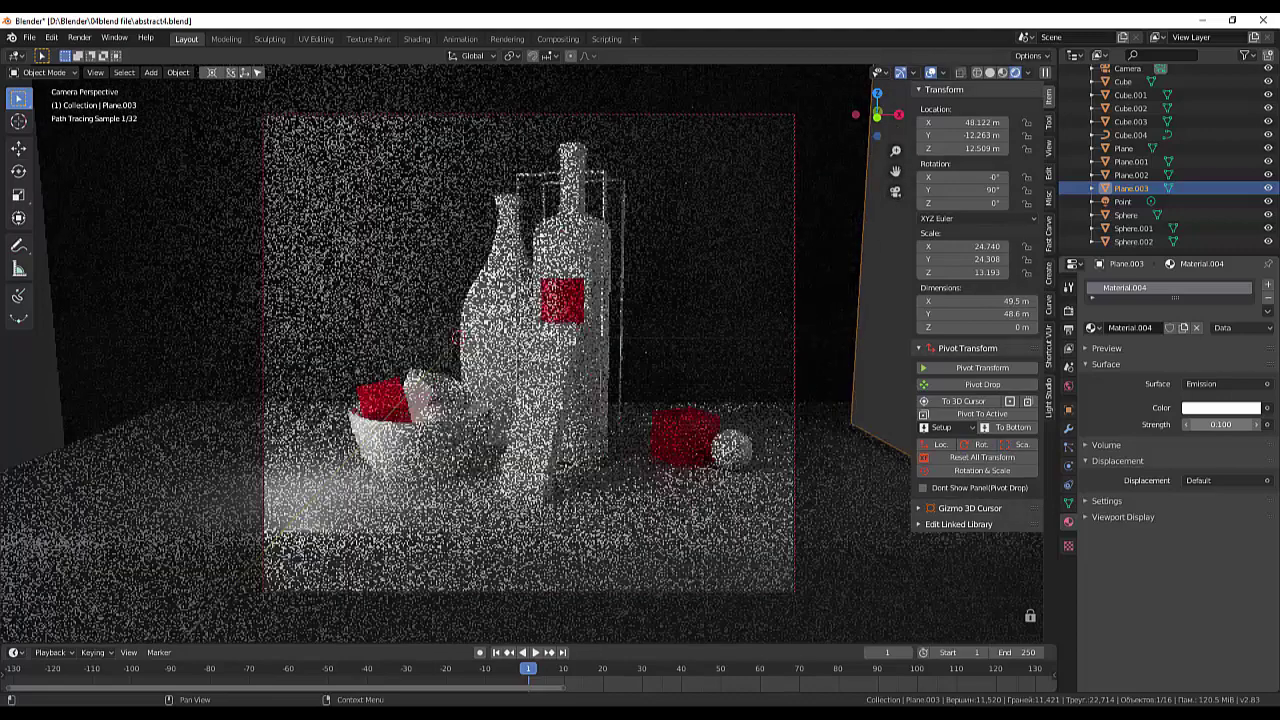
click(920, 579)
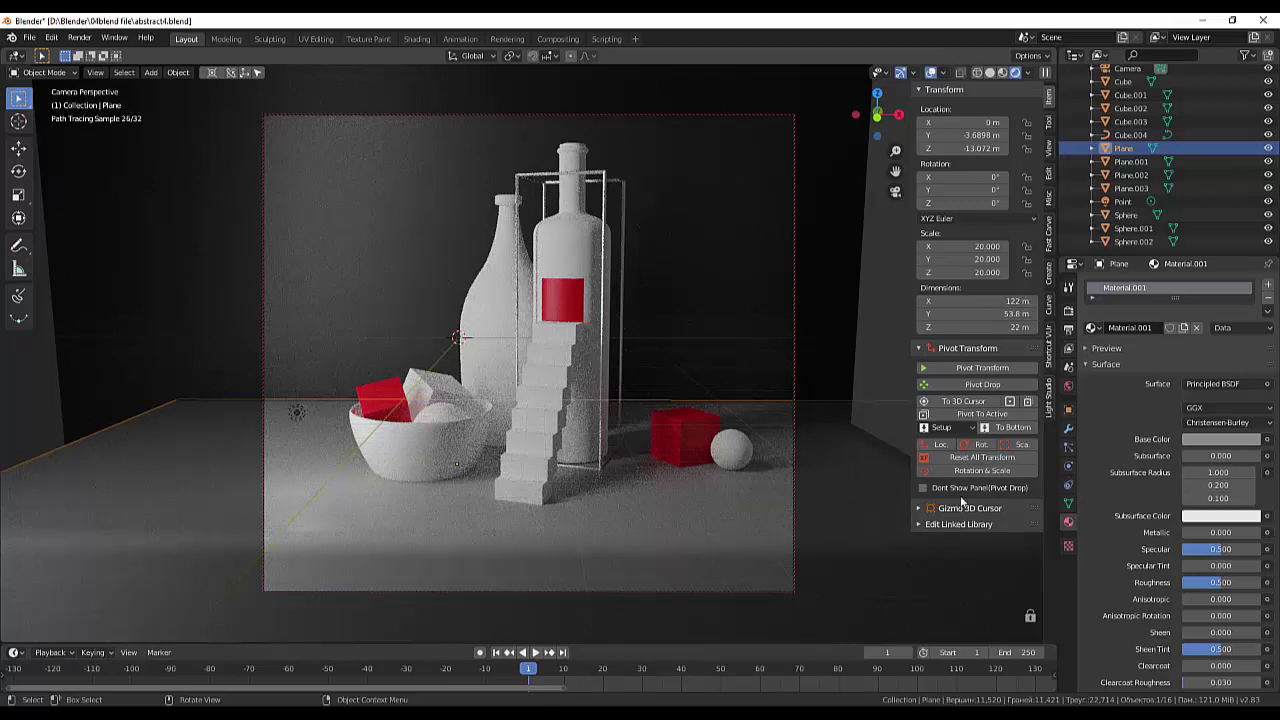
- Set Plane.003's emission strength to 0.2, then start the F12 final render
click(904, 326)
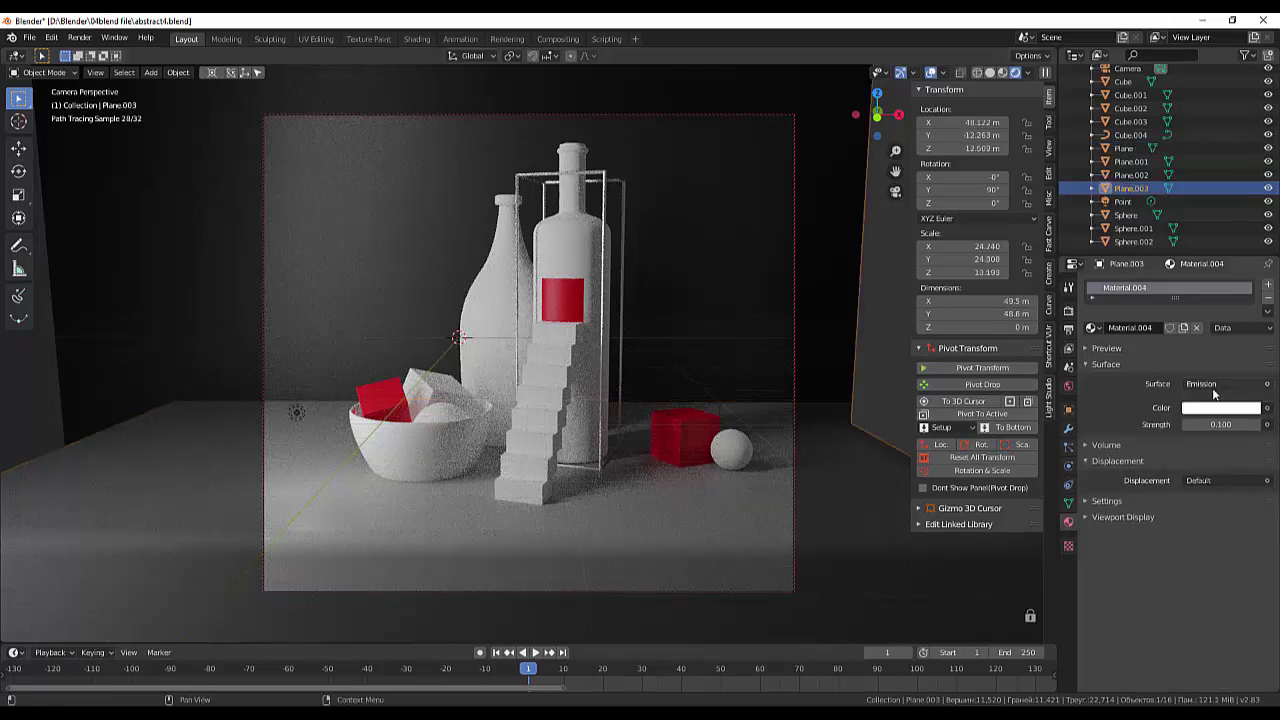
click(1259, 425)
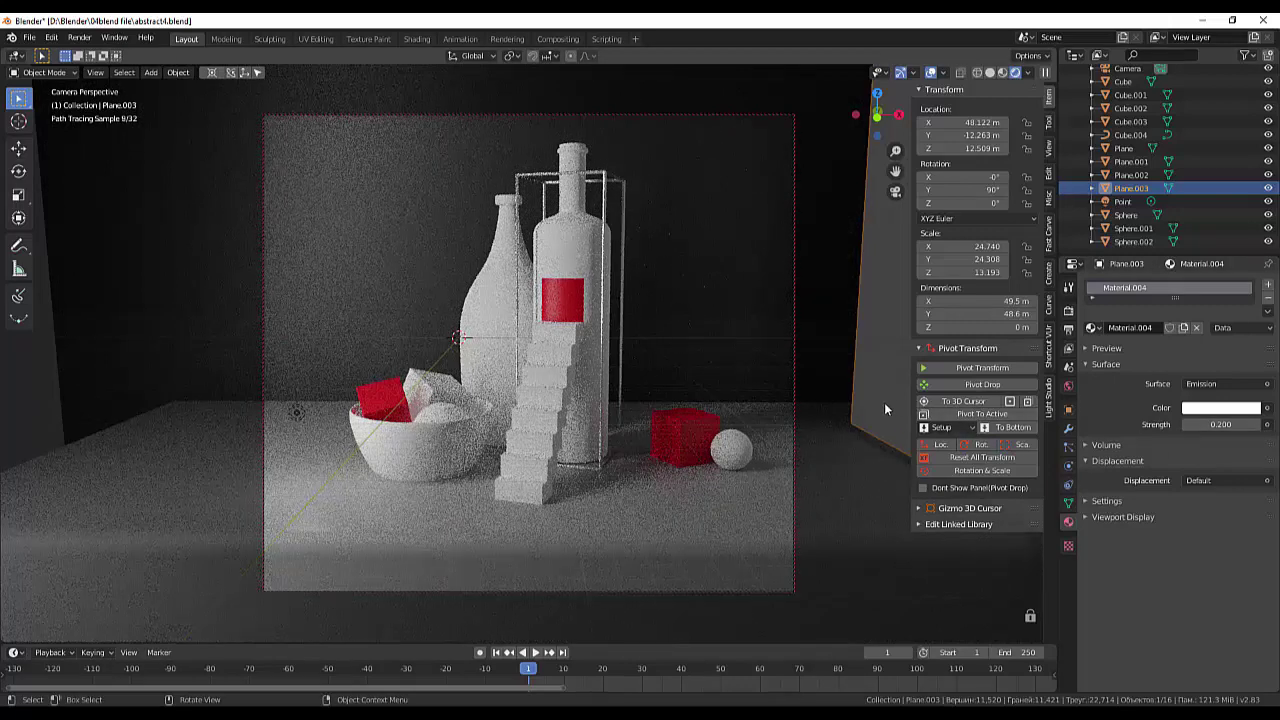
click(840, 618)
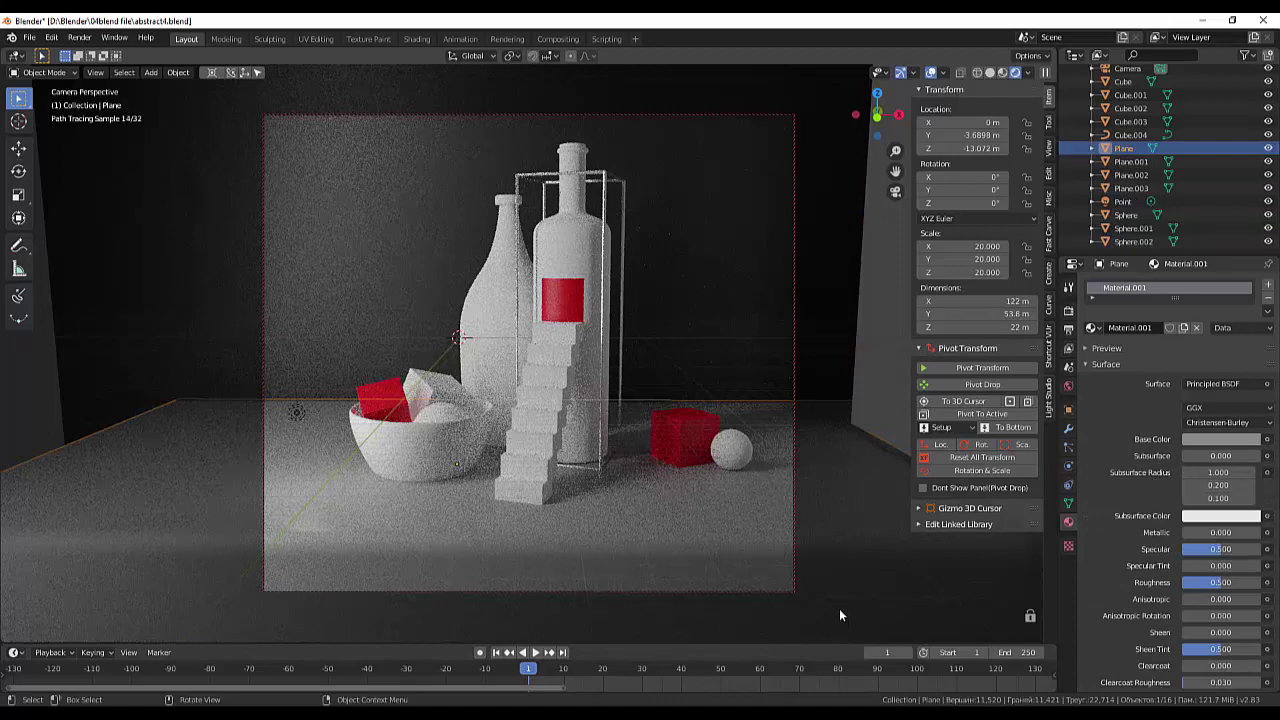
key(F12)
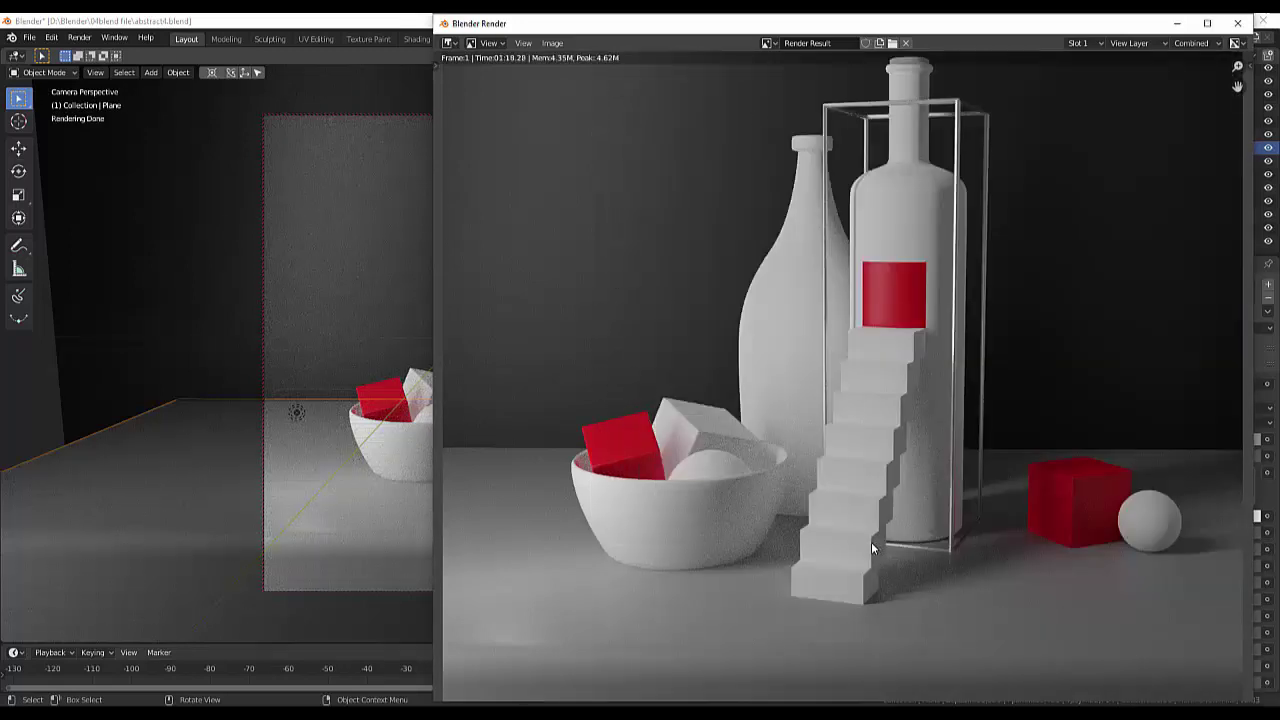
- Zoom in on the completed still-life image in the render window
scroll(871, 548, down, 3)
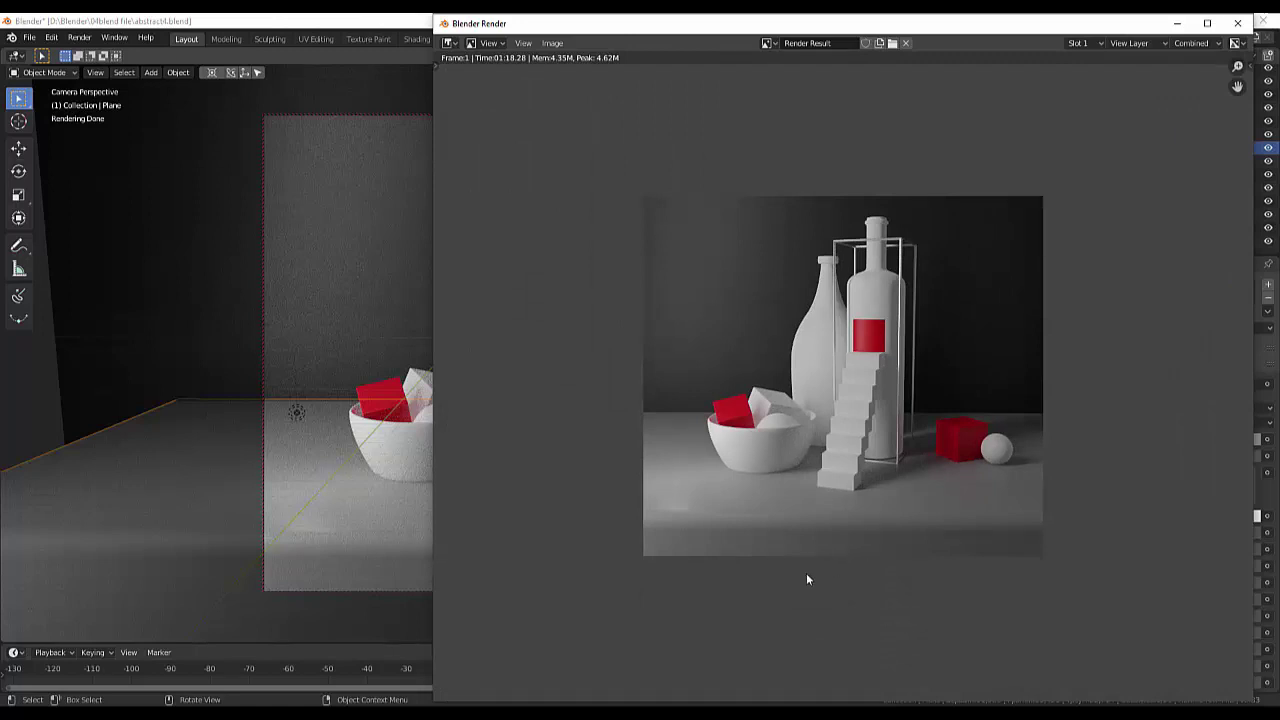
scroll(807, 577, up, 1)
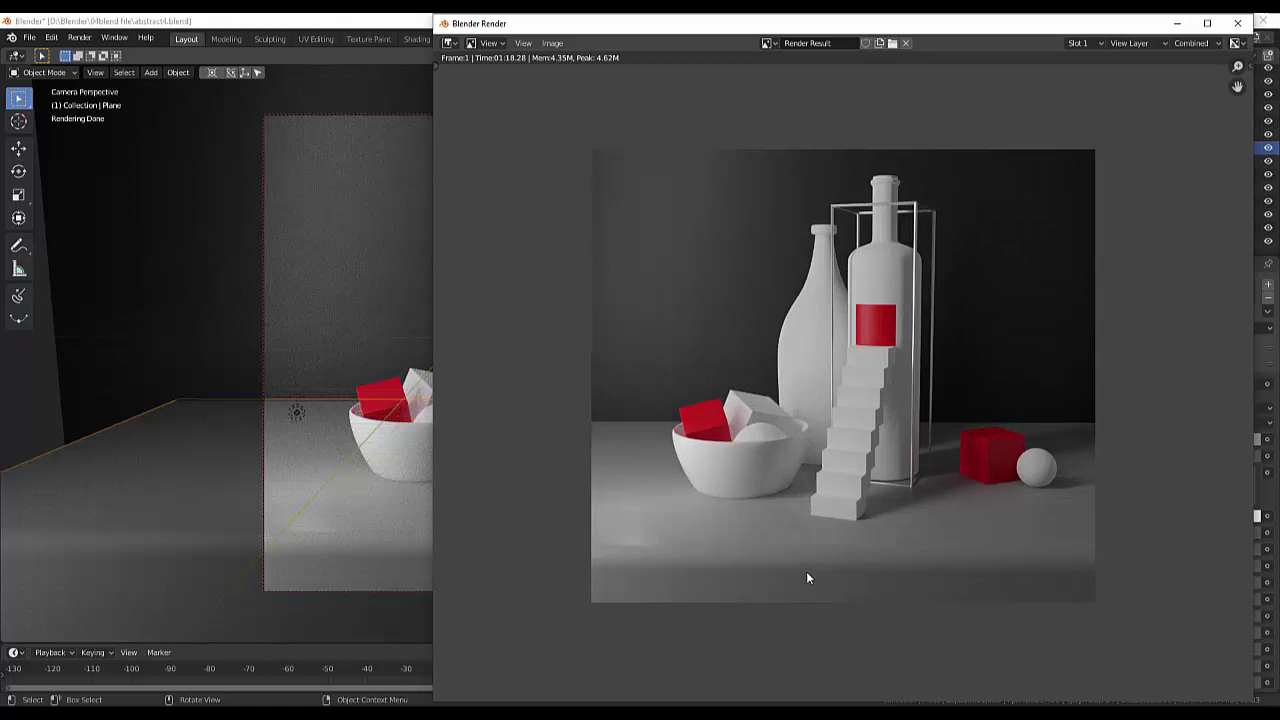
scroll(828, 516, up, 1)
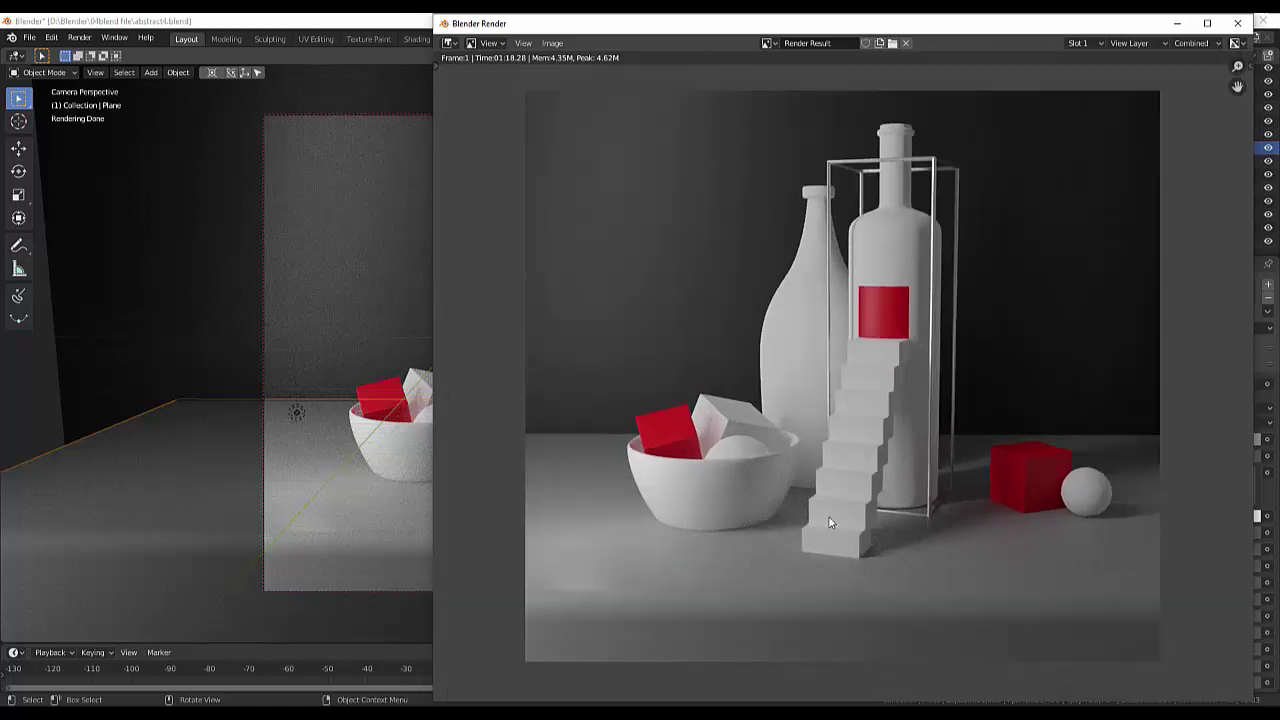